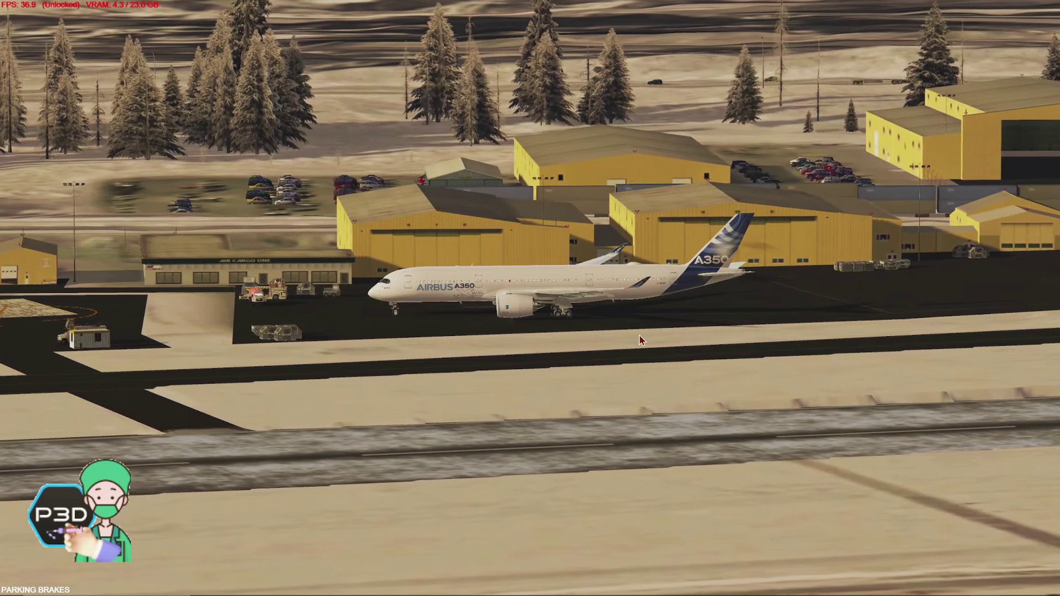
# Switch to the ChasePlane on-board cockpit view and pan toward the captain's PFD and ND
pyautogui.rightClick(493, 148)
pyautogui.moveTo(603, 149)
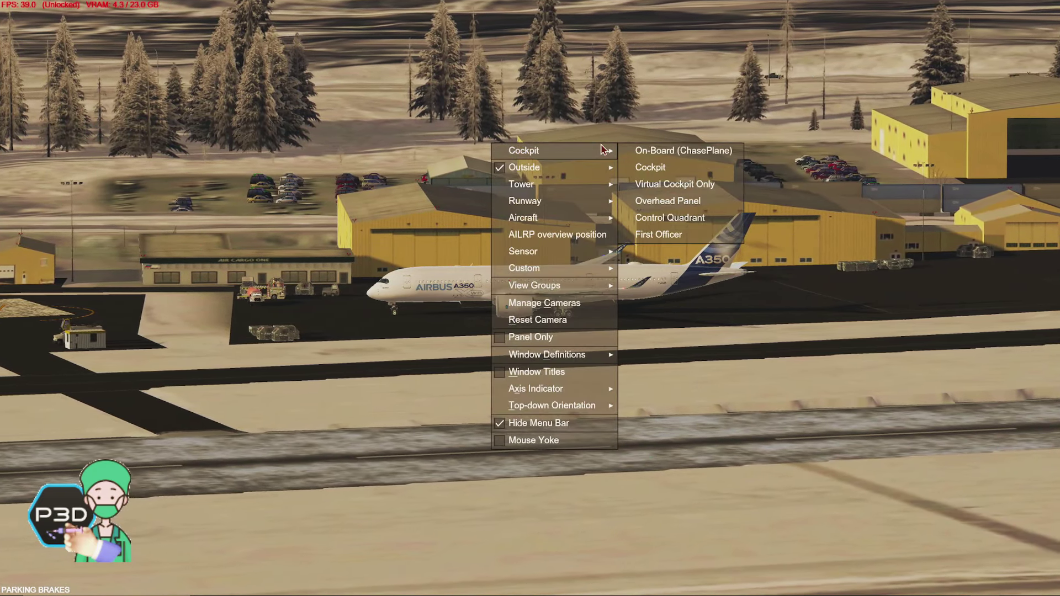
pyautogui.click(656, 153)
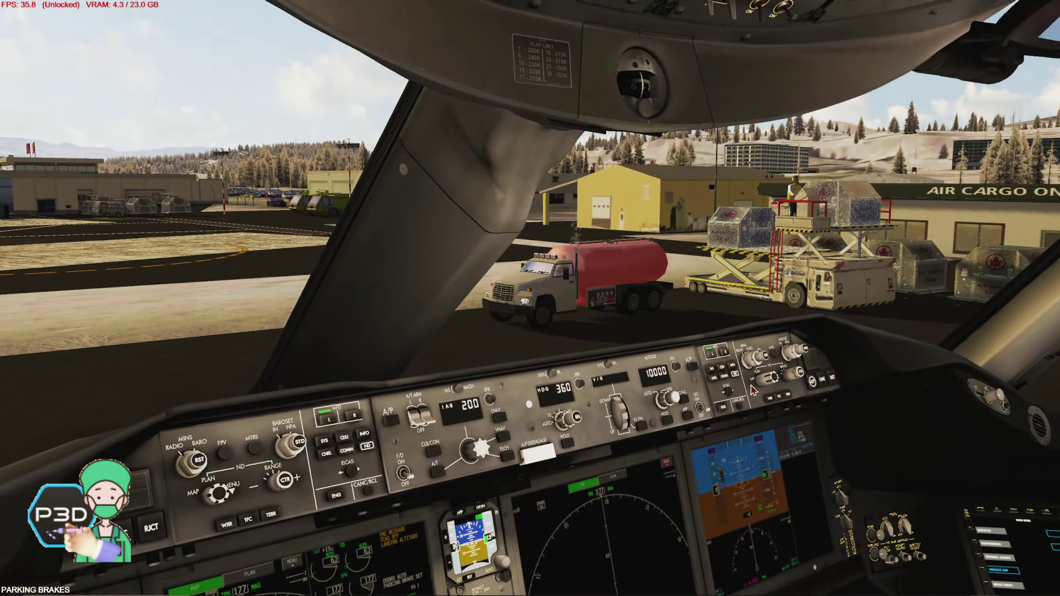
pyautogui.press('a')
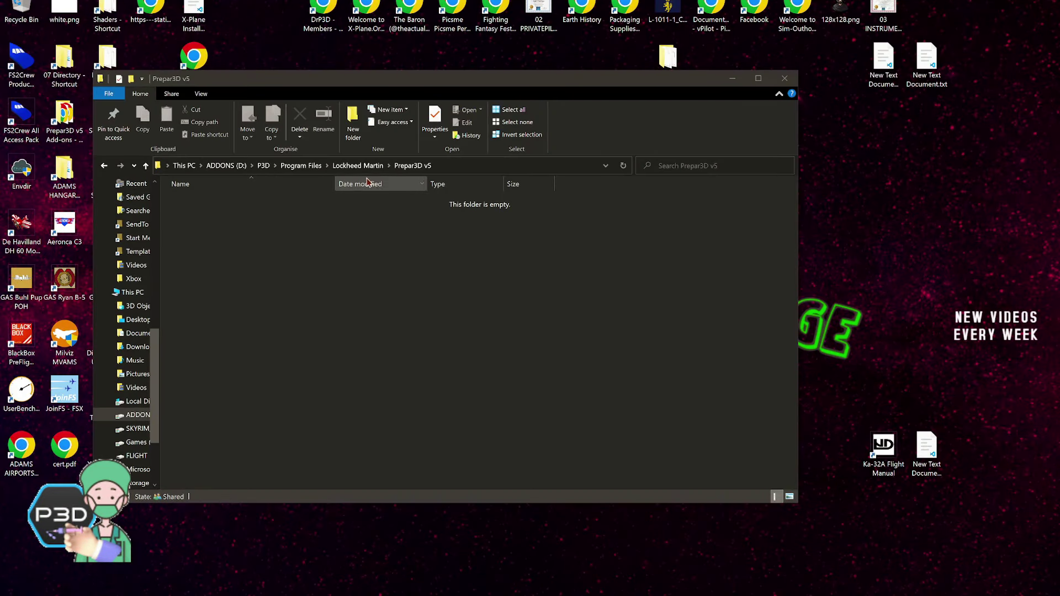
# Copy Prepar3D.exe from the Lockheed Martin Prepar3D v4 folder
pyautogui.click(442, 166)
pyautogui.click(286, 236)
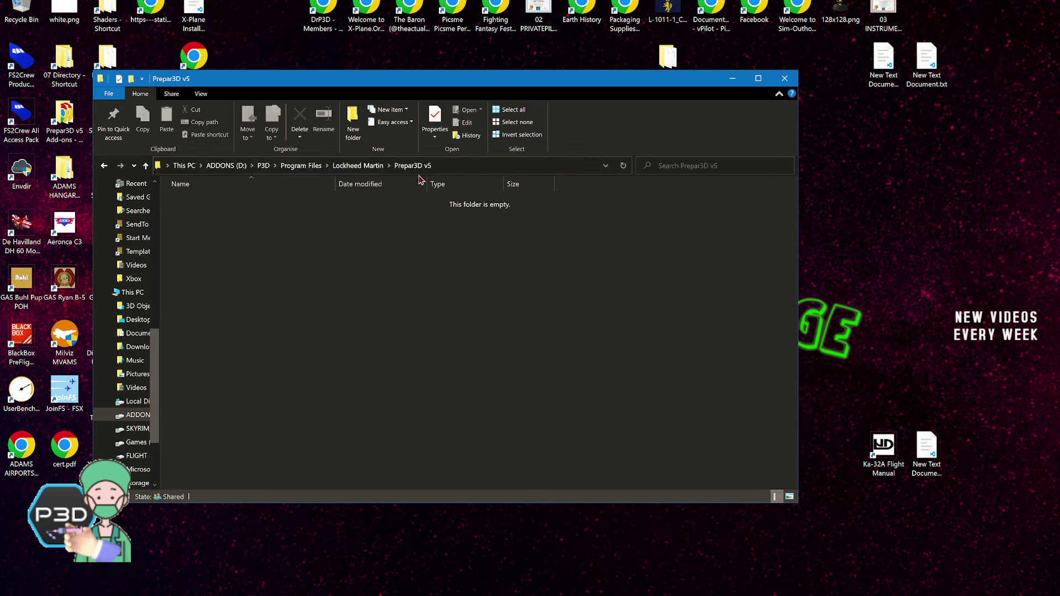
pyautogui.click(381, 169)
pyautogui.click(242, 225)
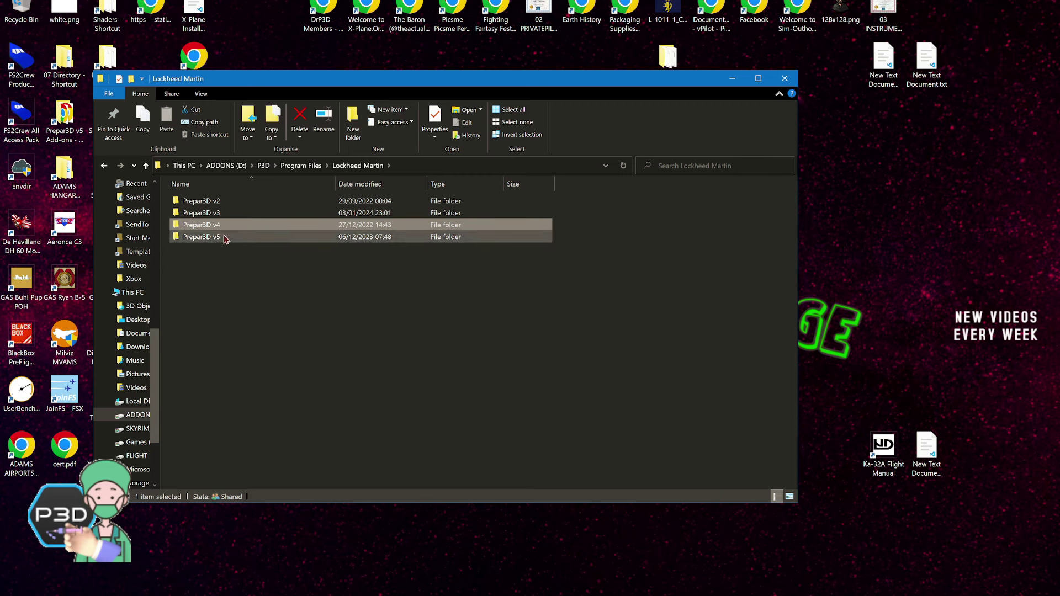
pyautogui.doubleClick(223, 225)
pyautogui.rightClick(232, 202)
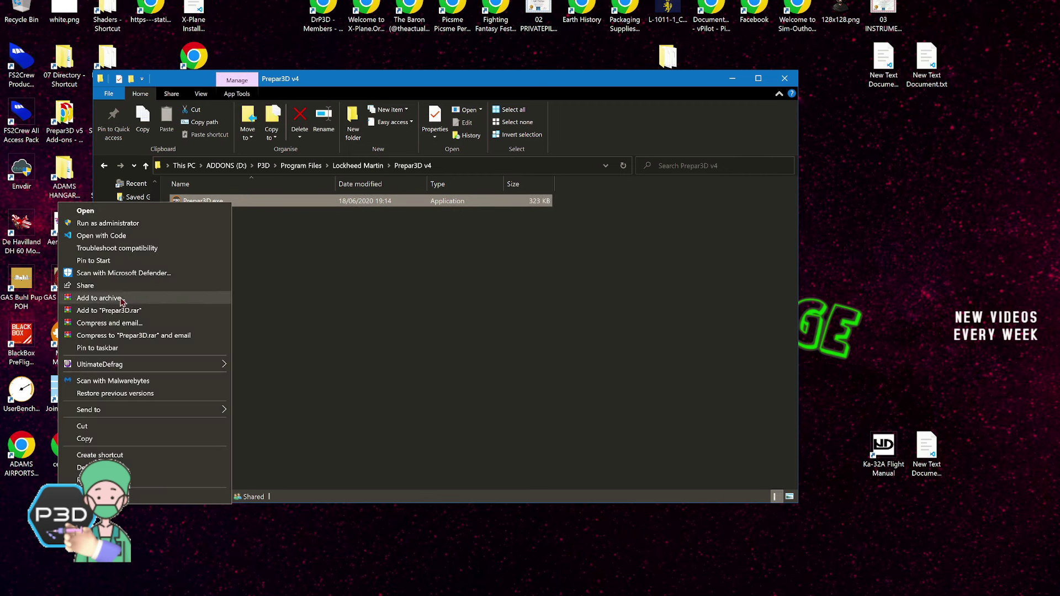
pyautogui.click(151, 438)
# Paste Prepar3D.exe into the empty Prepar3D v5 folder
pyautogui.click(358, 165)
pyautogui.doubleClick(251, 237)
pyautogui.rightClick(374, 280)
pyautogui.click(294, 358)
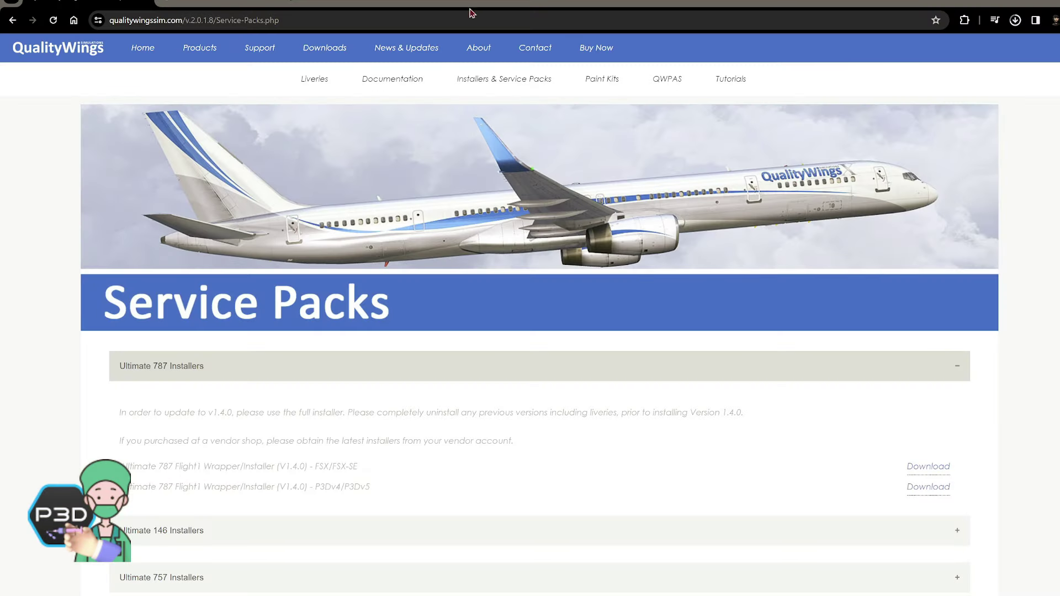
# Highlight the v1.4.0 update note on the QualityWings Service Packs page
pyautogui.click(304, 24)
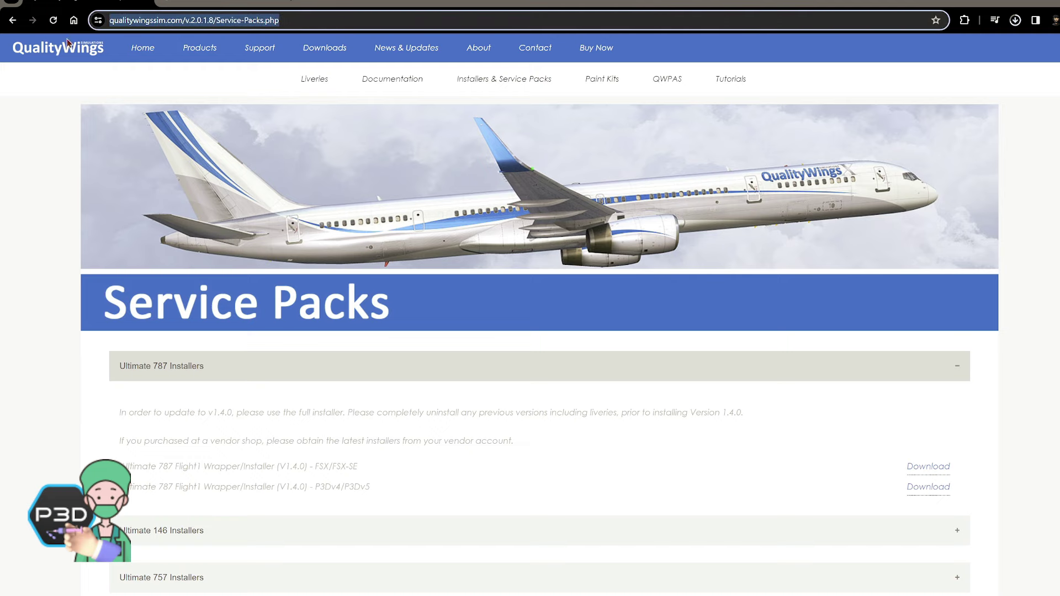
pyautogui.scroll(-2, 166, 248)
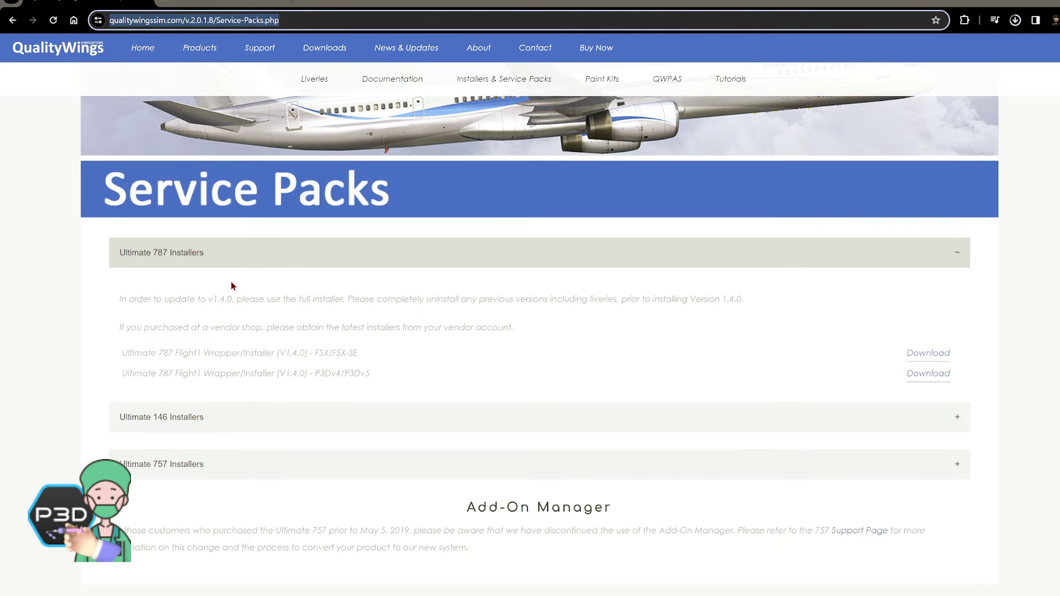
pyautogui.click(227, 295)
pyautogui.moveTo(232, 300); pyautogui.dragTo(112, 300)
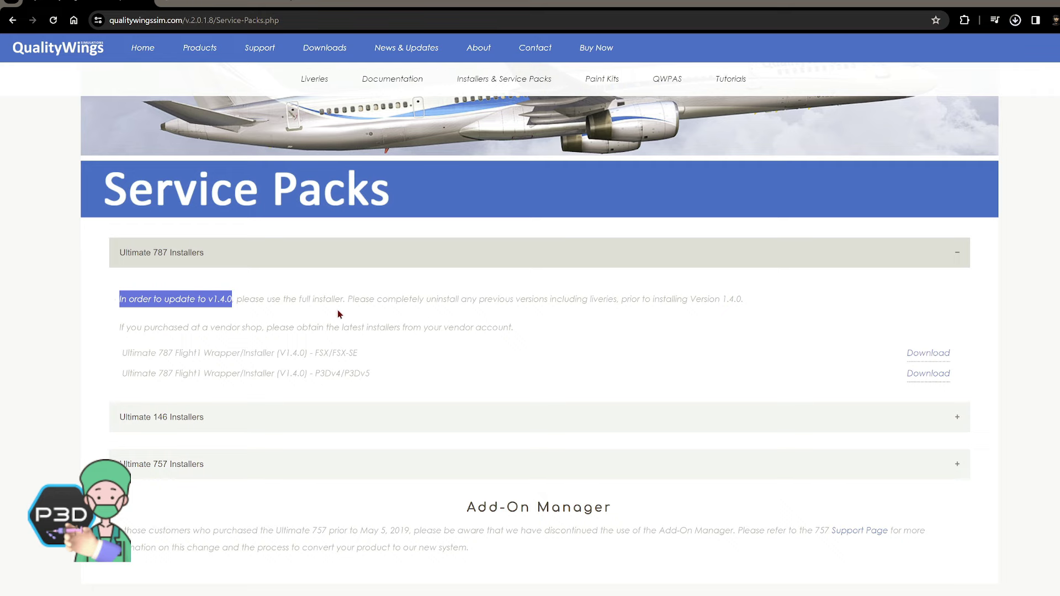
# Switch to the rikoooo A350-900 XWB Multi Livery Pack download tab
pyautogui.hotkey('ctrl', 'Tab')
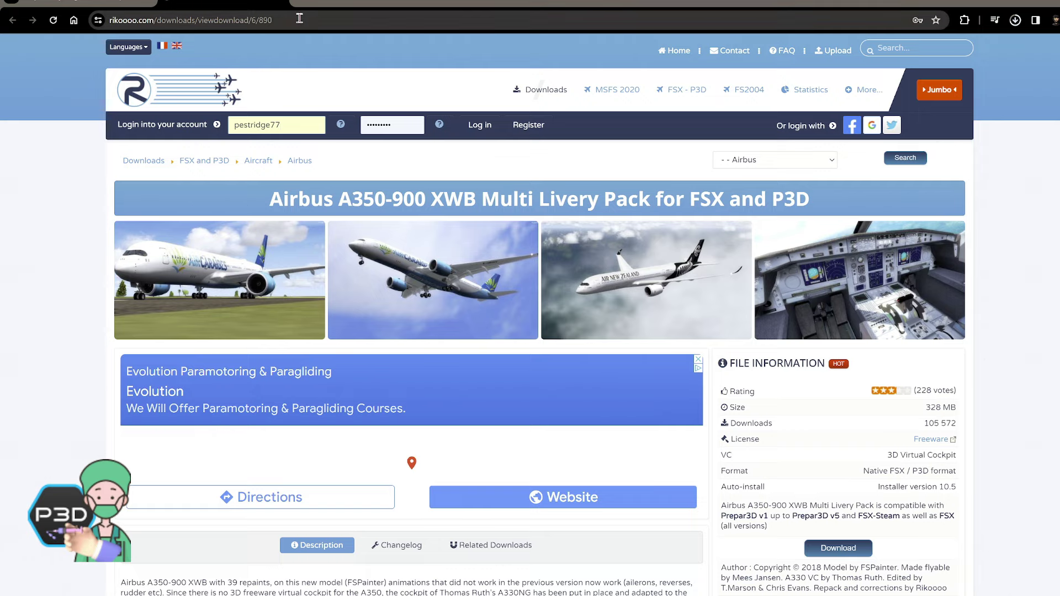
pyautogui.click(113, 22)
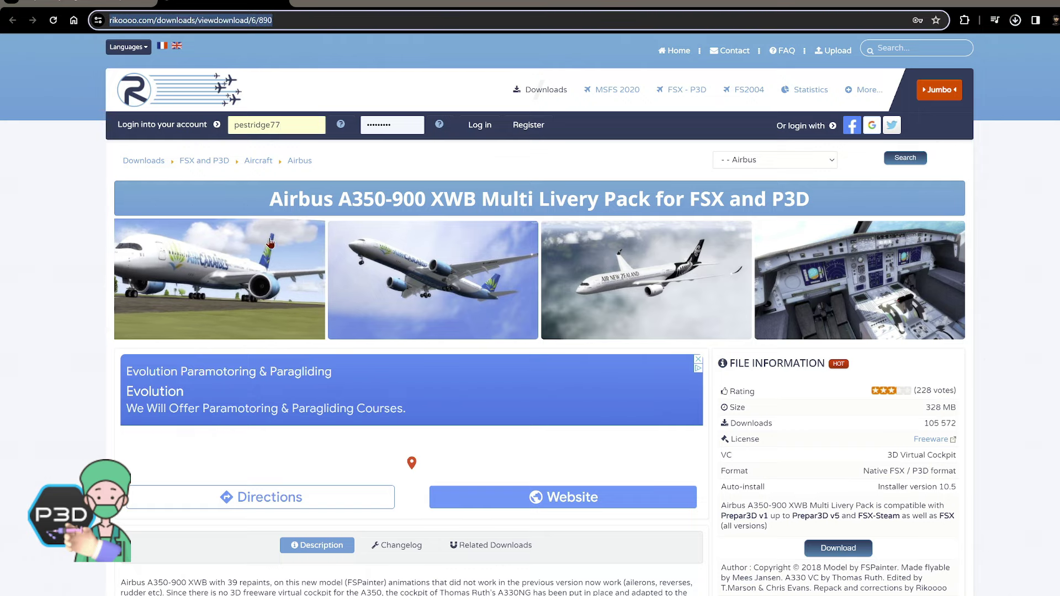
pyautogui.click(270, 196)
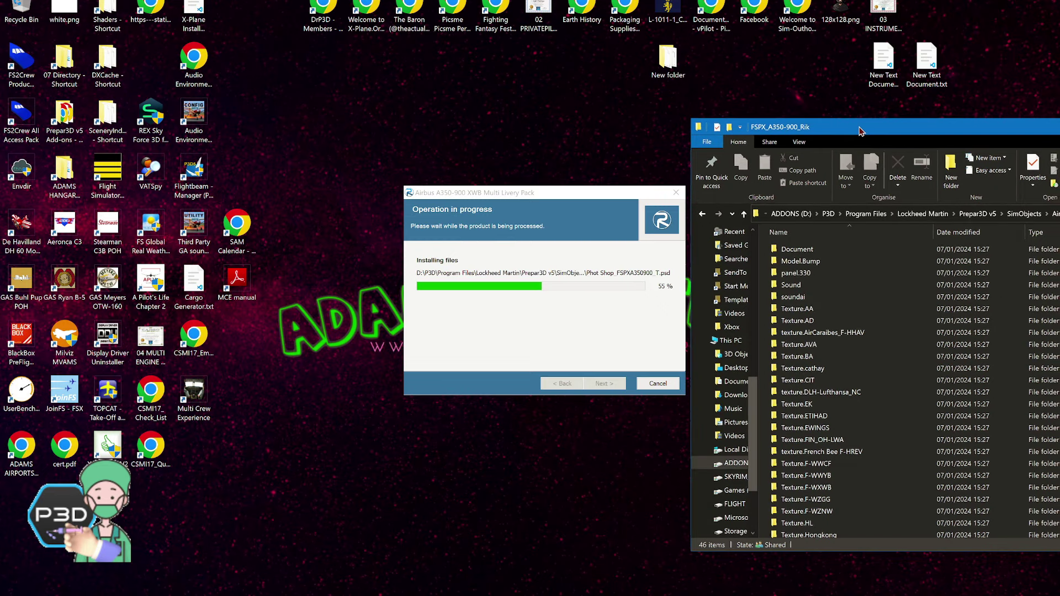
# Check the Texture.BA folder during installation, then finish and close the A350-900 installer
pyautogui.scroll(-7, 857, 423)
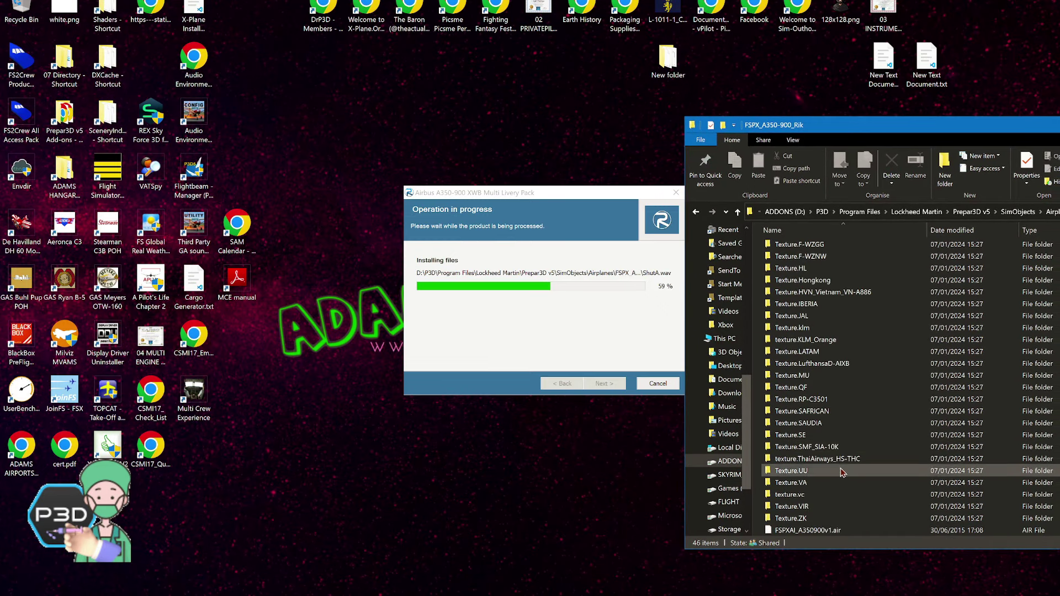
pyautogui.scroll(7, 872, 408)
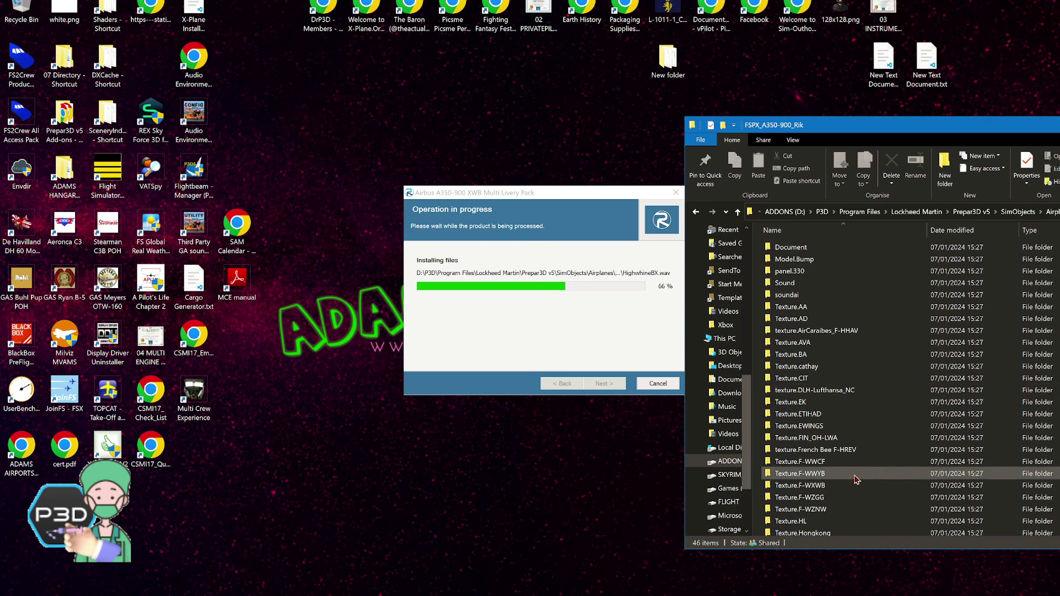
pyautogui.doubleClick(844, 354)
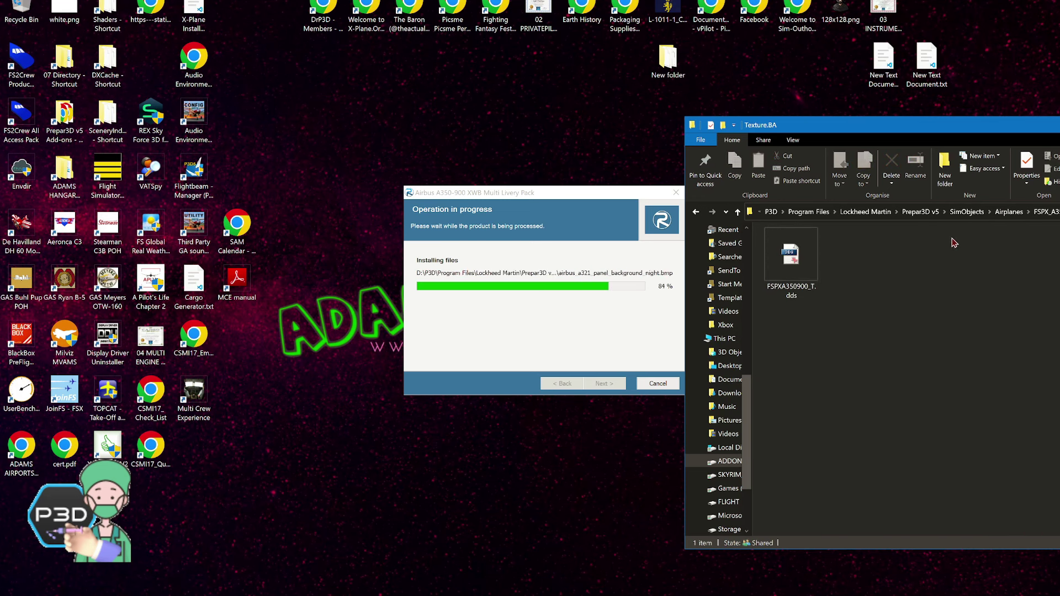
pyautogui.click(696, 212)
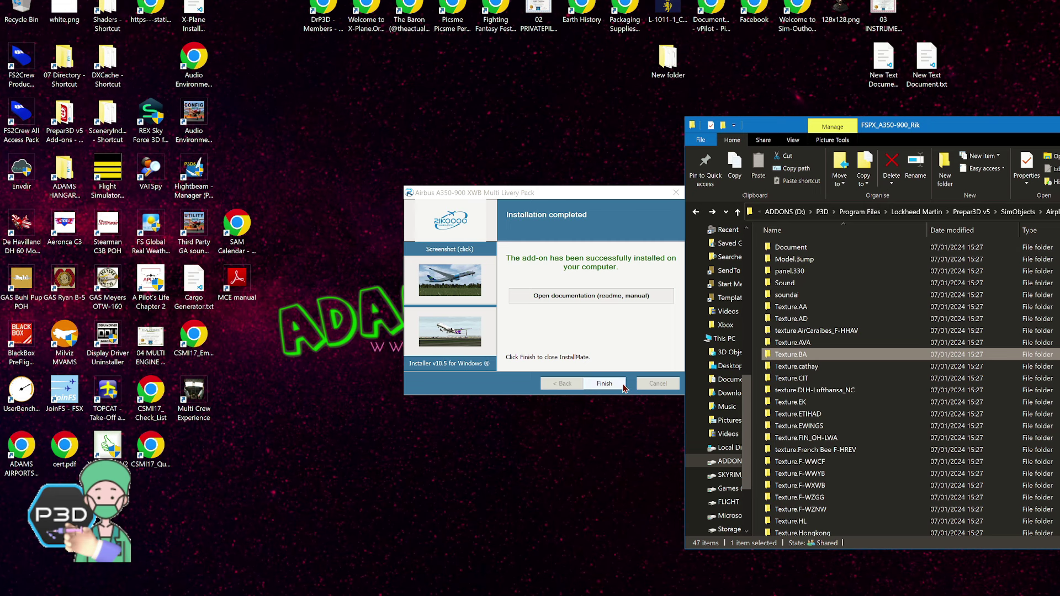
pyautogui.click(604, 384)
# Arrange the FSPX_A350-900_Rik and Quality Wings A350-900 windows side by side
pyautogui.moveTo(785, 134); pyautogui.dragTo(268, 88)
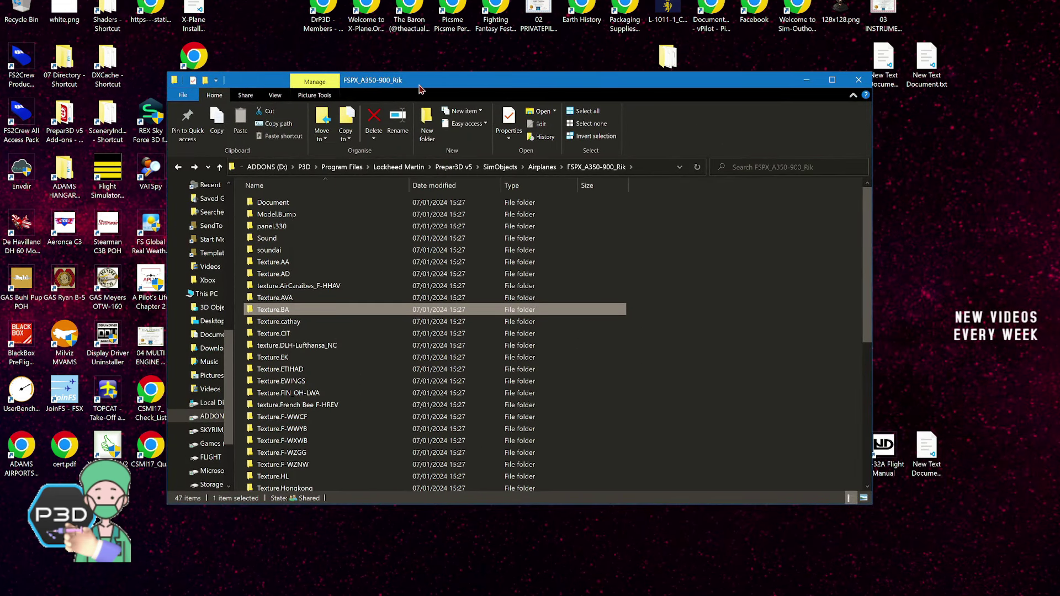
pyautogui.moveTo(419, 88); pyautogui.dragTo(298, 85)
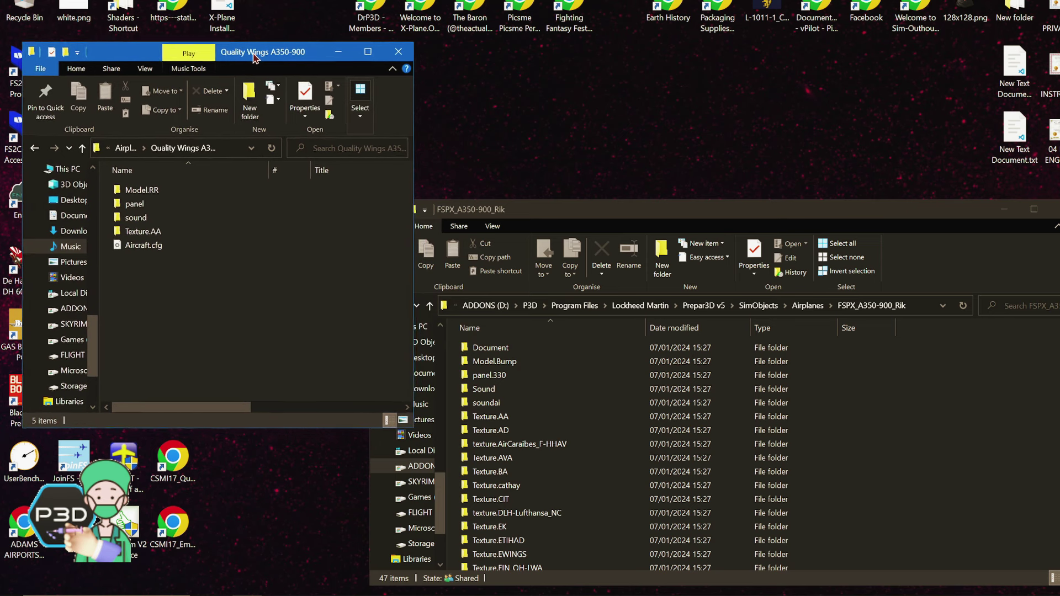
pyautogui.moveTo(221, 54); pyautogui.dragTo(209, 10)
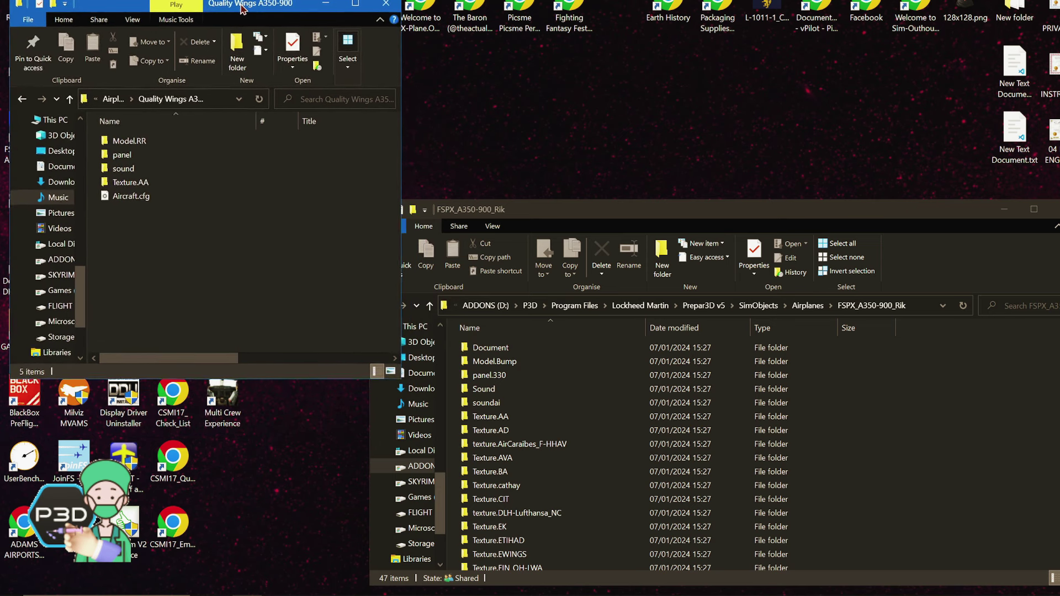
pyautogui.moveTo(702, 213); pyautogui.dragTo(684, 138)
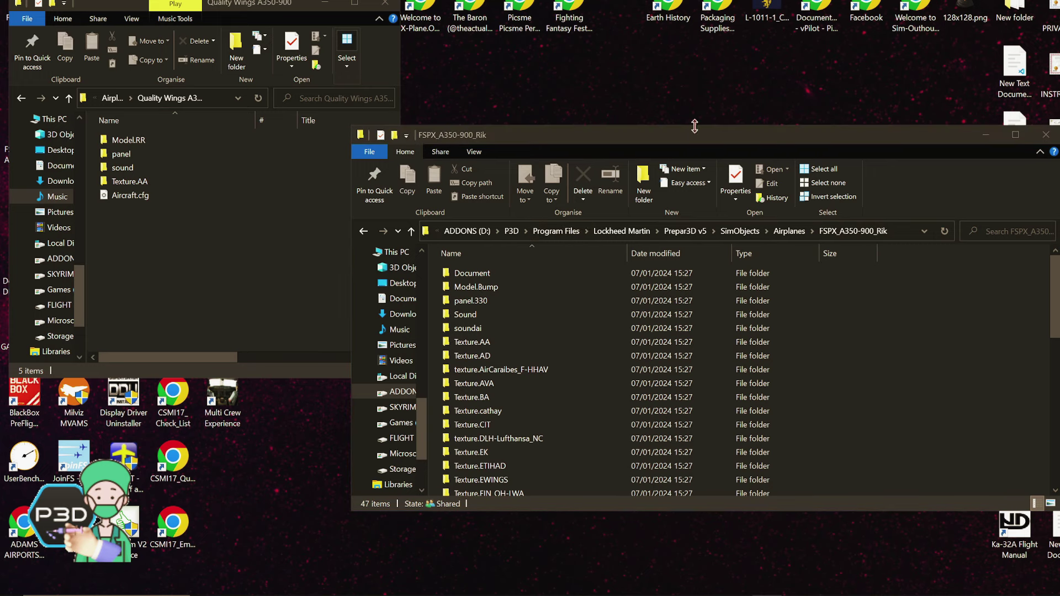
pyautogui.moveTo(690, 136); pyautogui.dragTo(712, 183)
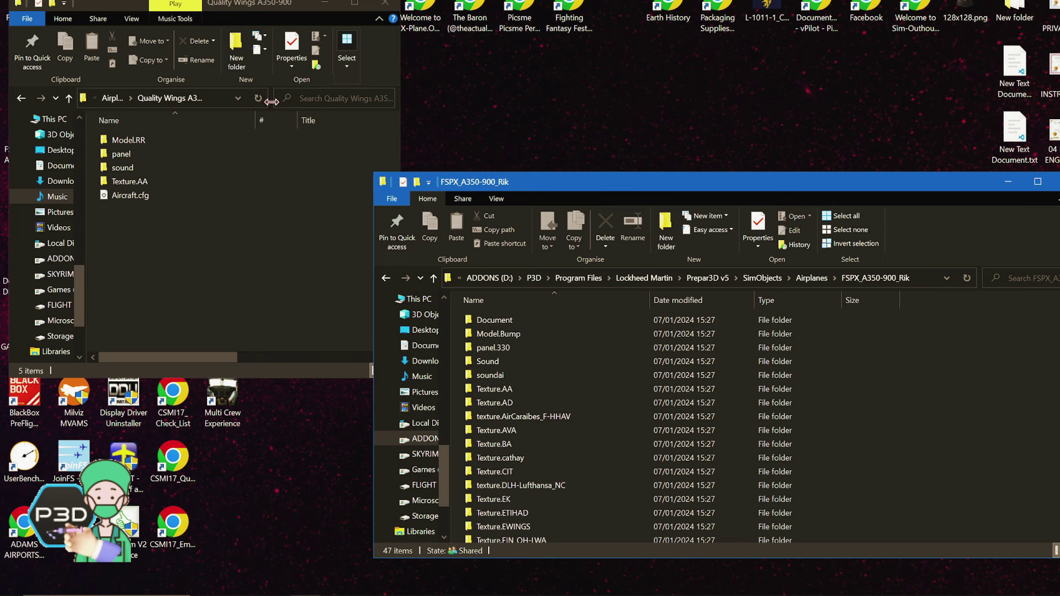
pyautogui.moveTo(273, 101); pyautogui.dragTo(299, 102)
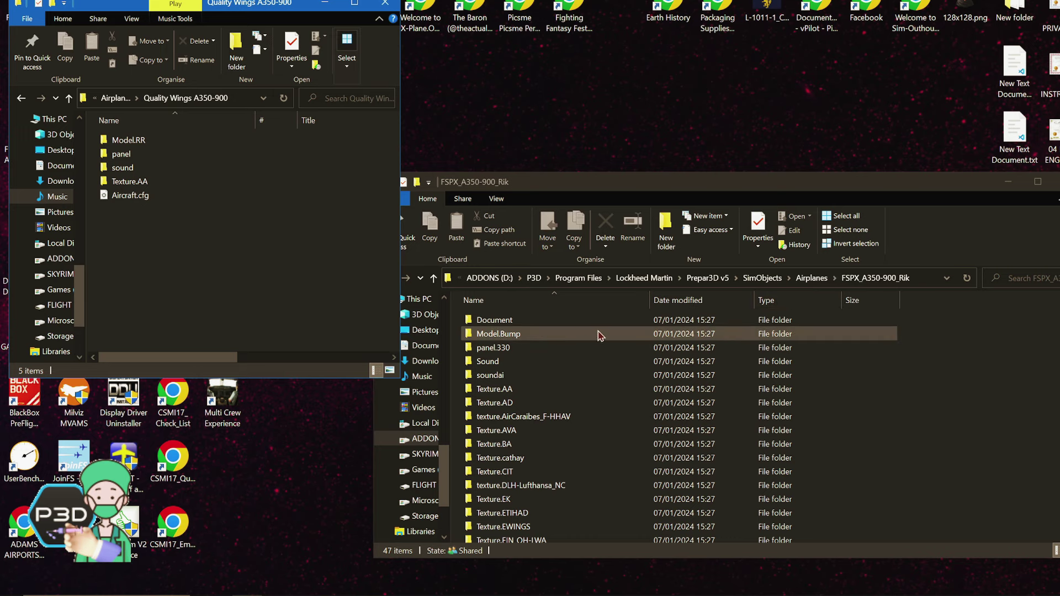
# Delete Document, panel.330, Sound, soundai, Aircraft.cfg and FSPXAI_A350900v1.air from FSPX_A350-900_Rik
pyautogui.click(509, 324)
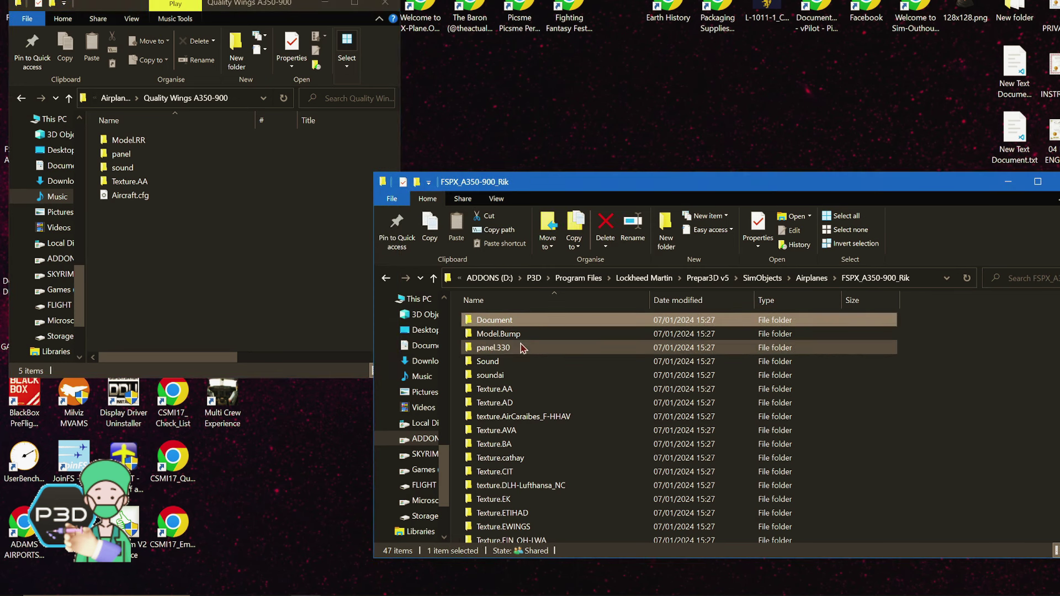
pyautogui.keyDown('ctrl'); pyautogui.click(521, 347); pyautogui.keyUp('ctrl')
pyautogui.keyDown('ctrl'); pyautogui.click(521, 361); pyautogui.keyUp('ctrl')
pyautogui.keyDown('ctrl'); pyautogui.click(522, 375); pyautogui.keyUp('ctrl')
pyautogui.scroll(-5, 563, 399)
pyautogui.scroll(-5, 562, 400)
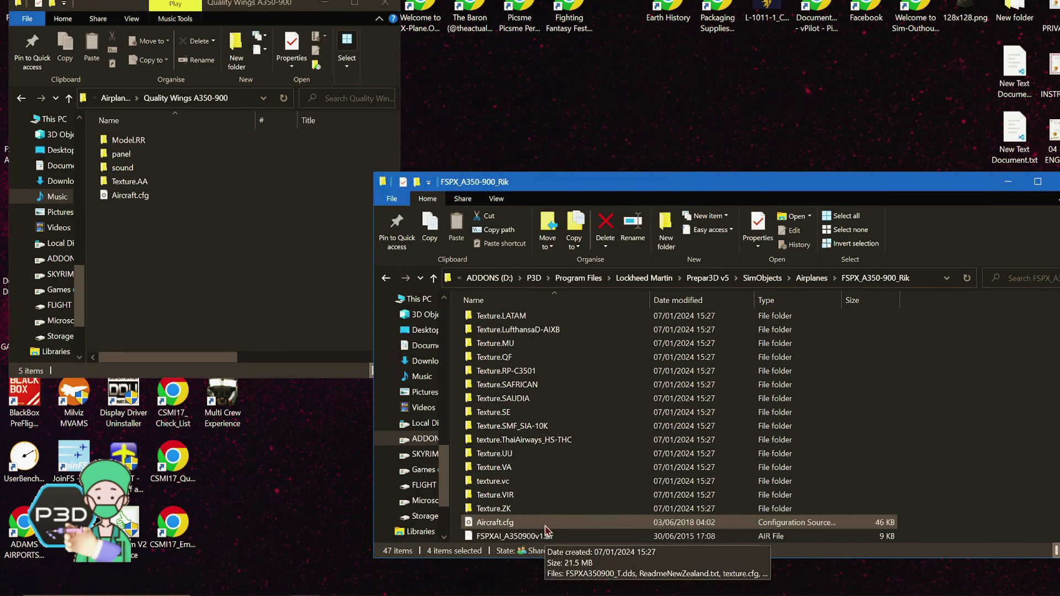
pyautogui.keyDown('ctrl'); pyautogui.click(544, 526); pyautogui.keyUp('ctrl')
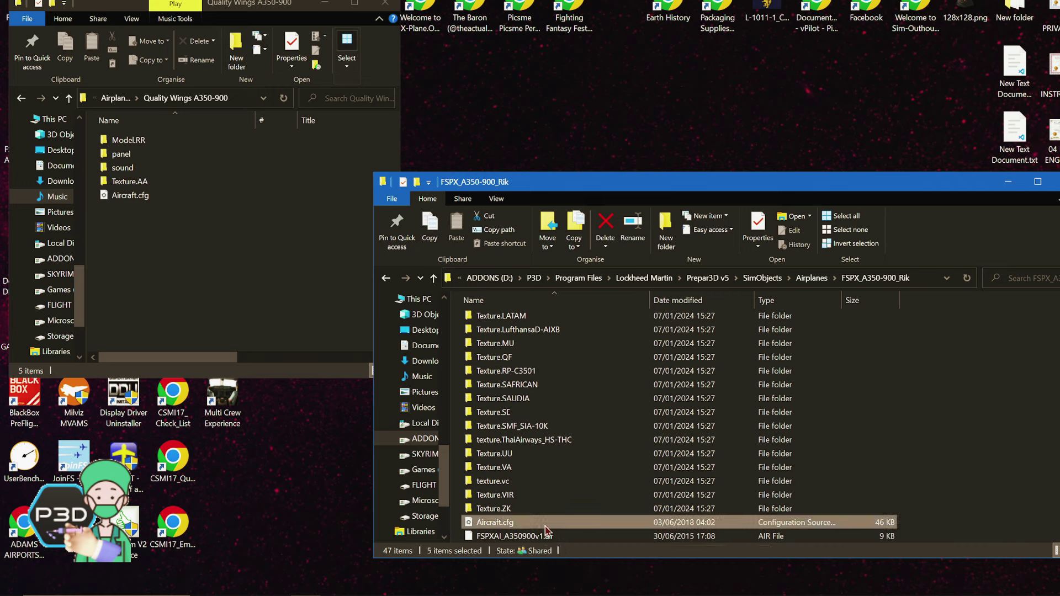
pyautogui.keyDown('ctrl'); pyautogui.click(519, 539); pyautogui.keyUp('ctrl')
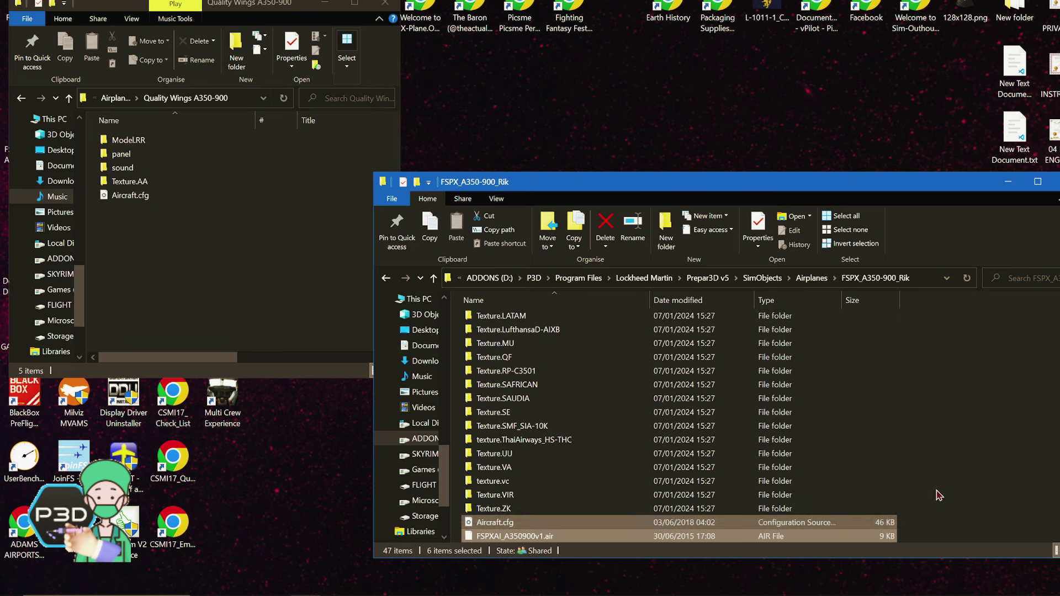
pyautogui.scroll(5, 938, 494)
pyautogui.scroll(5, 941, 493)
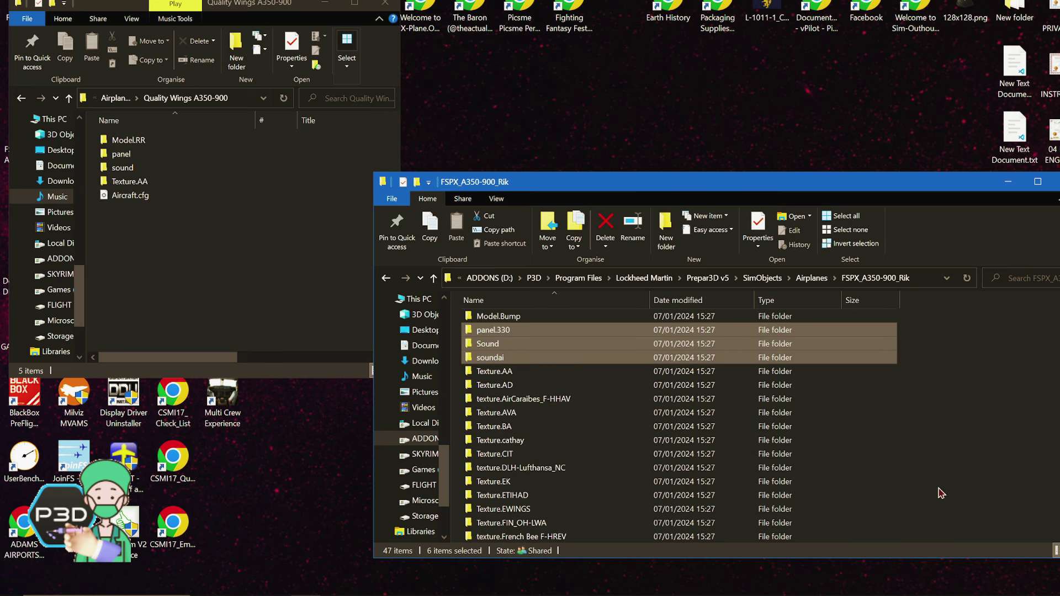
pyautogui.press('Delete')
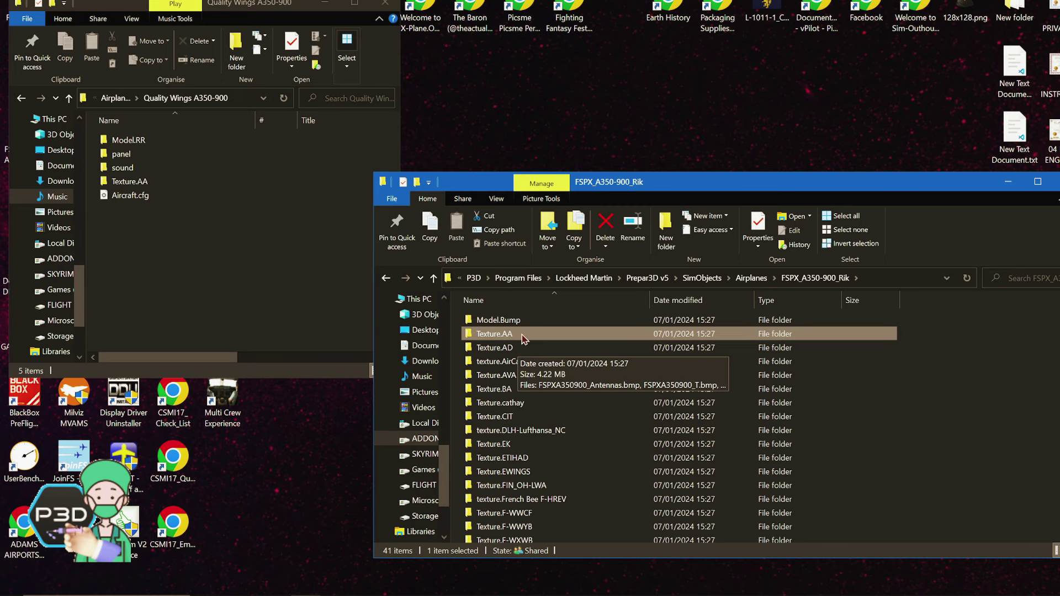
# Delete the Texture.AA folder from FSPX_A350-900_Rik
pyautogui.press('Delete')
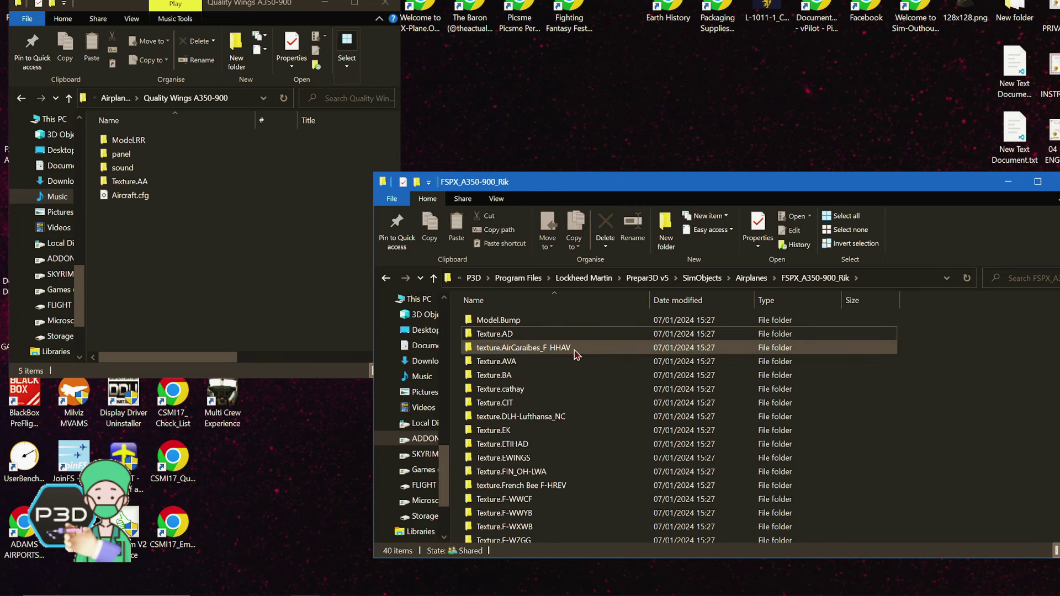
pyautogui.scroll(-8, 641, 354)
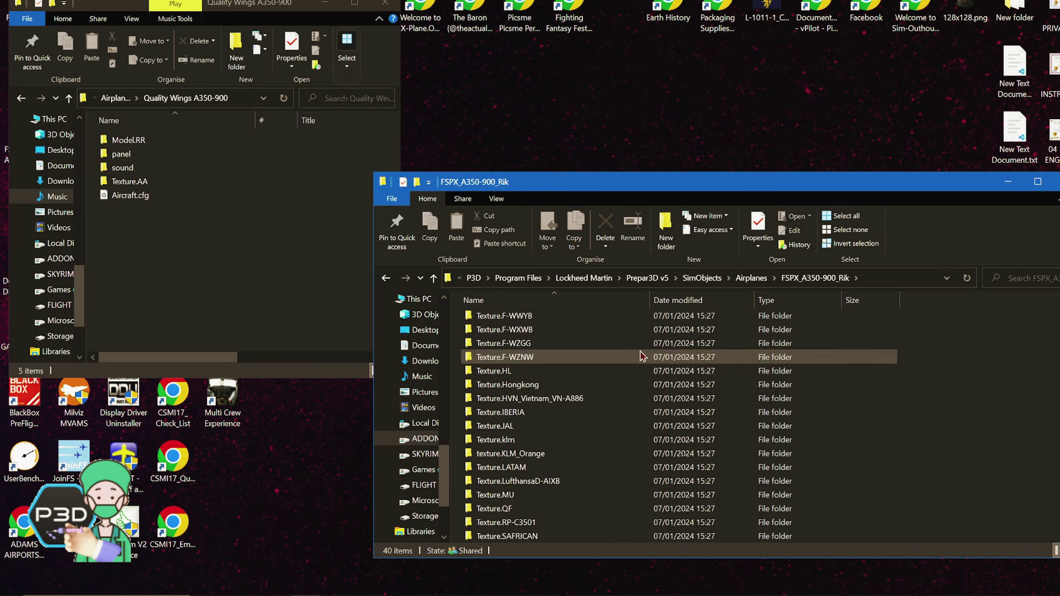
pyautogui.scroll(8, 642, 359)
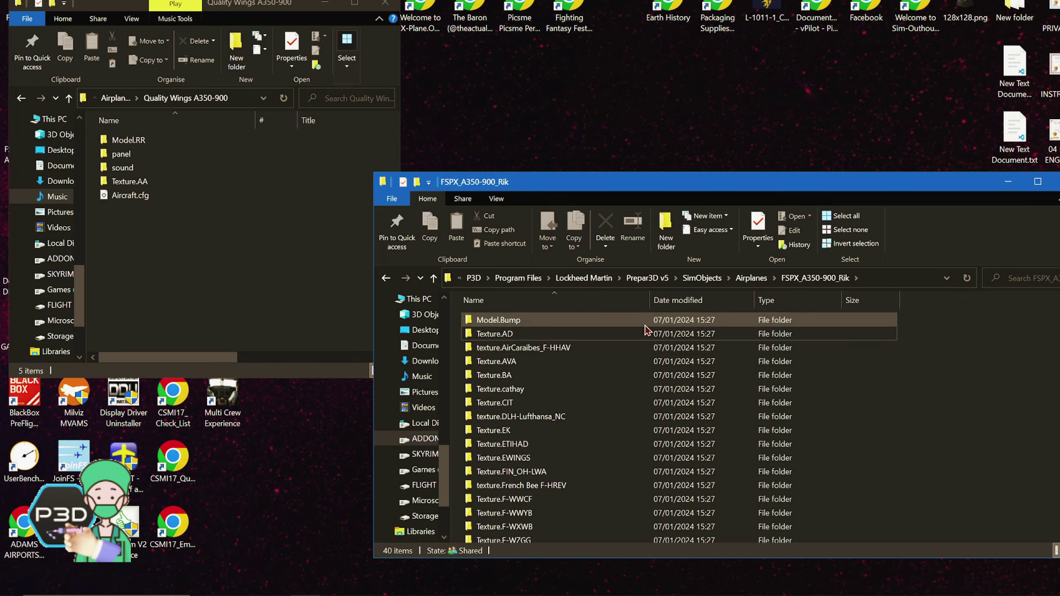
# Cut FSPX_A350-900v1_Bump.MDL from the Model.Bump folder
pyautogui.doubleClick(538, 325)
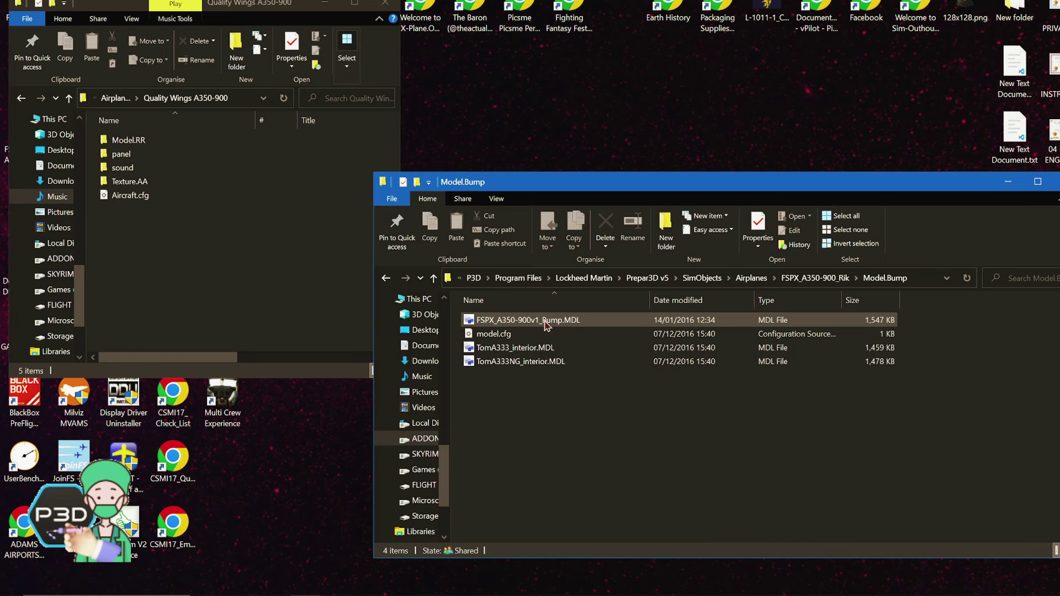
pyautogui.click(525, 322)
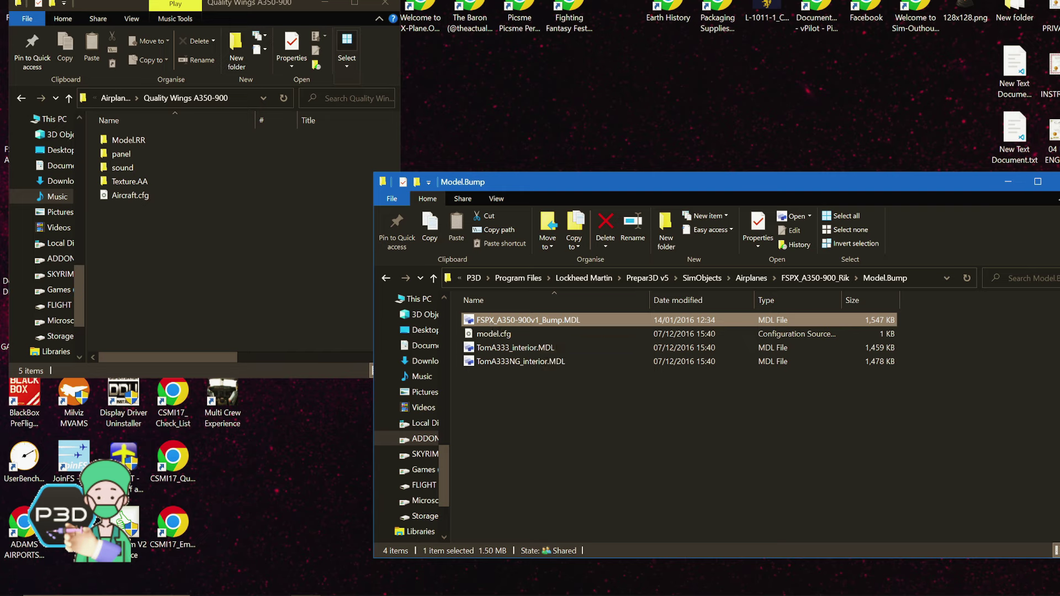
pyautogui.rightClick(499, 322)
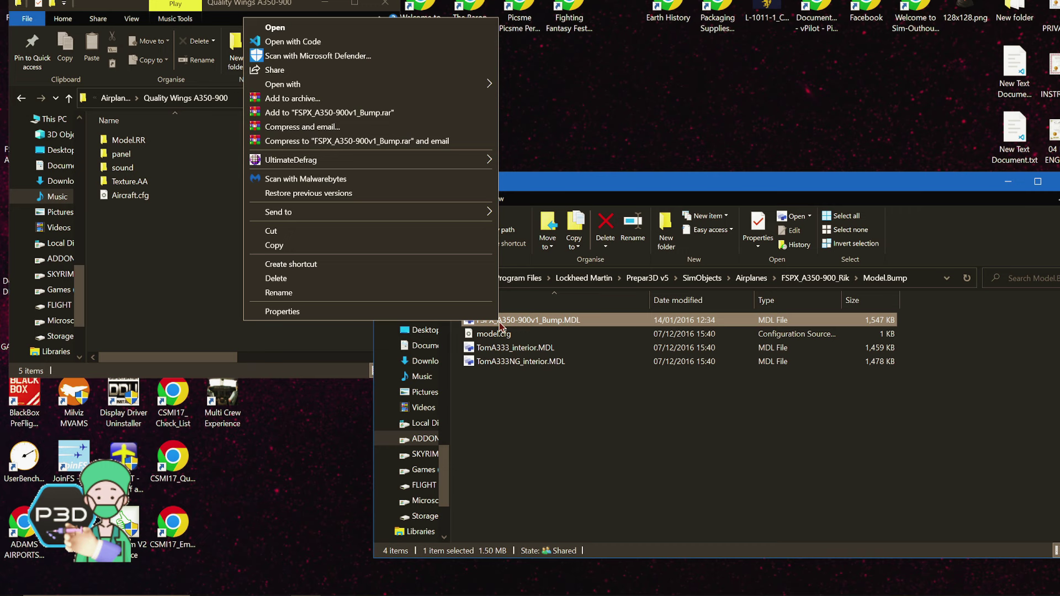
pyautogui.click(354, 234)
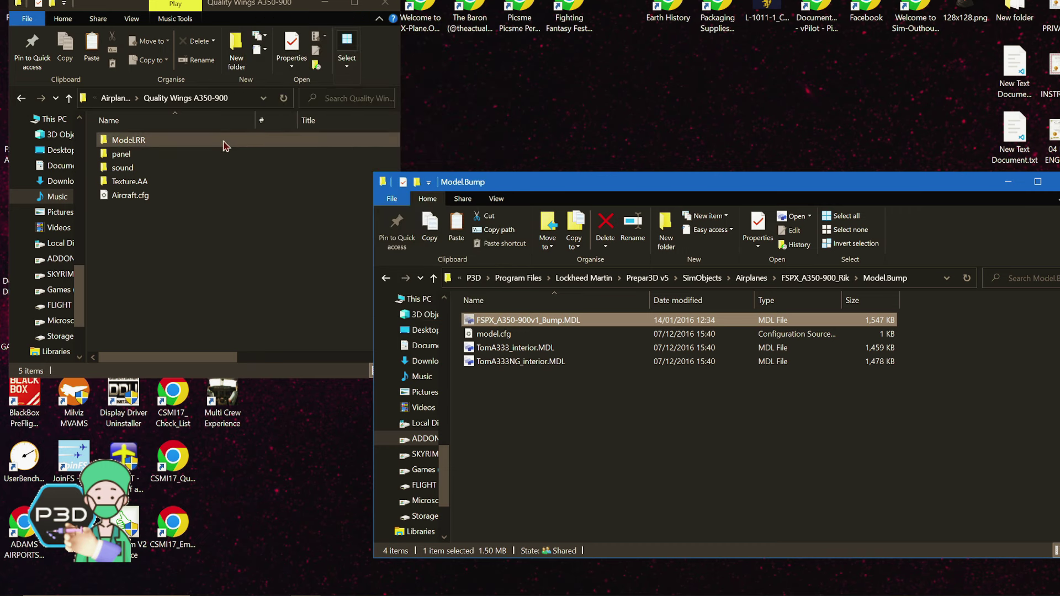
# Paste the bump model into Quality Wings' Model.RR, then return to the A350-900 folder
pyautogui.doubleClick(128, 140)
pyautogui.rightClick(219, 228)
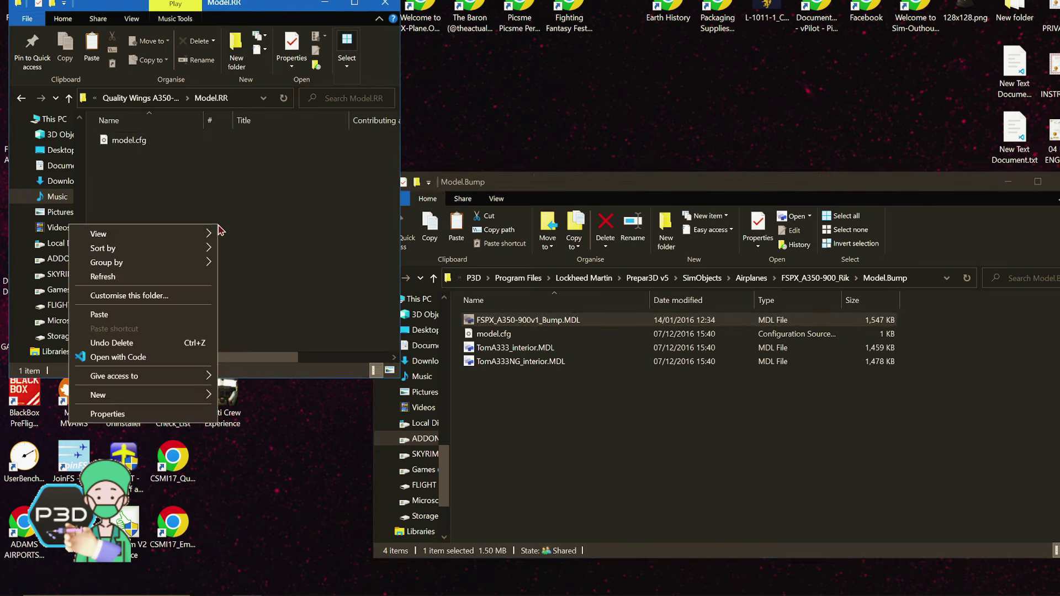
pyautogui.click(167, 313)
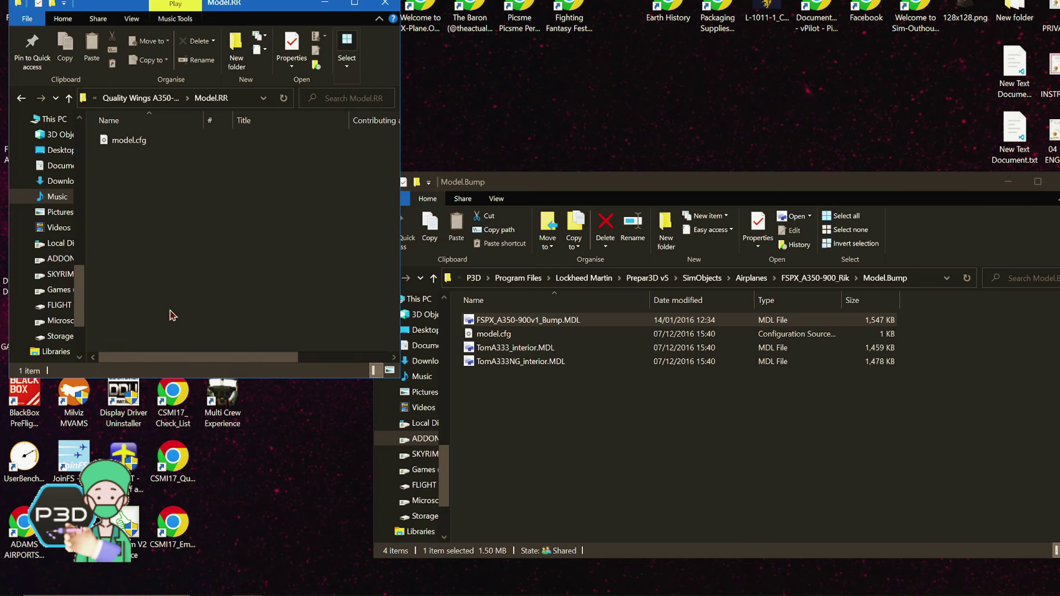
pyautogui.click(146, 99)
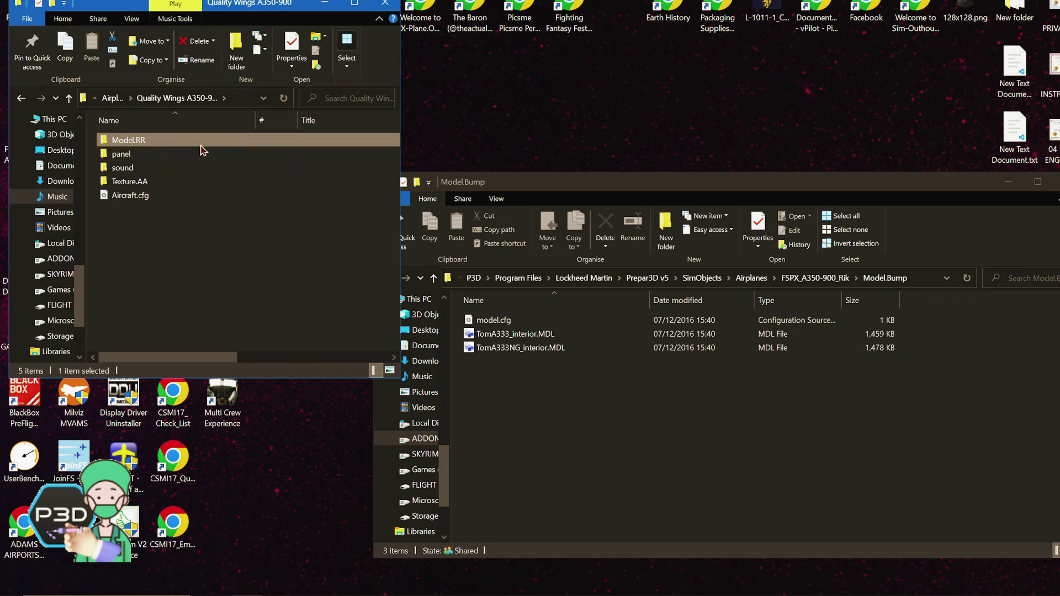
pyautogui.moveTo(202, 150)
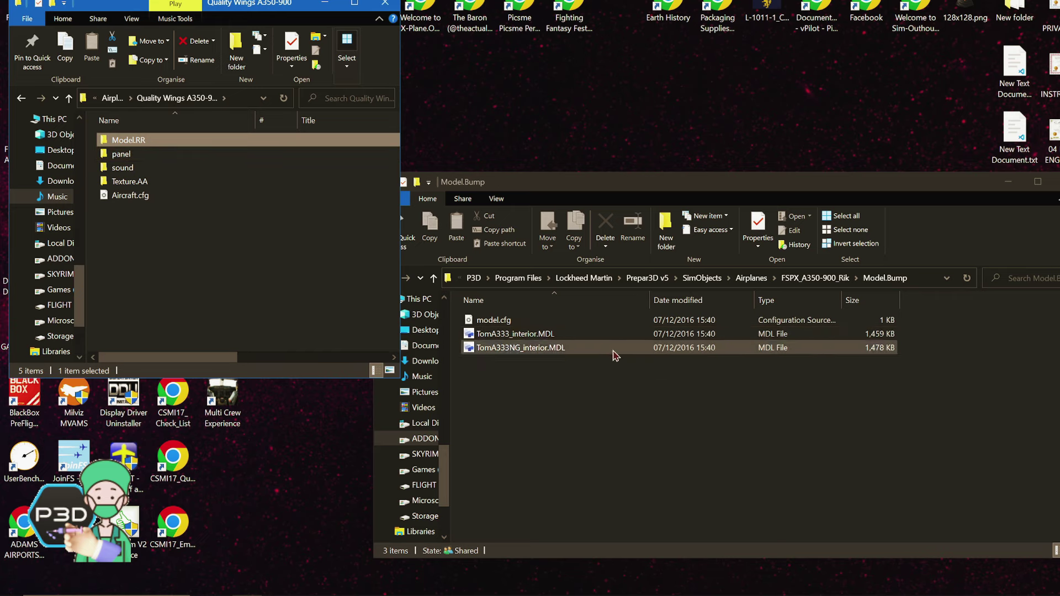
# Select the three leftover Model.Bump files and check Model.RR's contents
pyautogui.moveTo(537, 374); pyautogui.dragTo(521, 326)
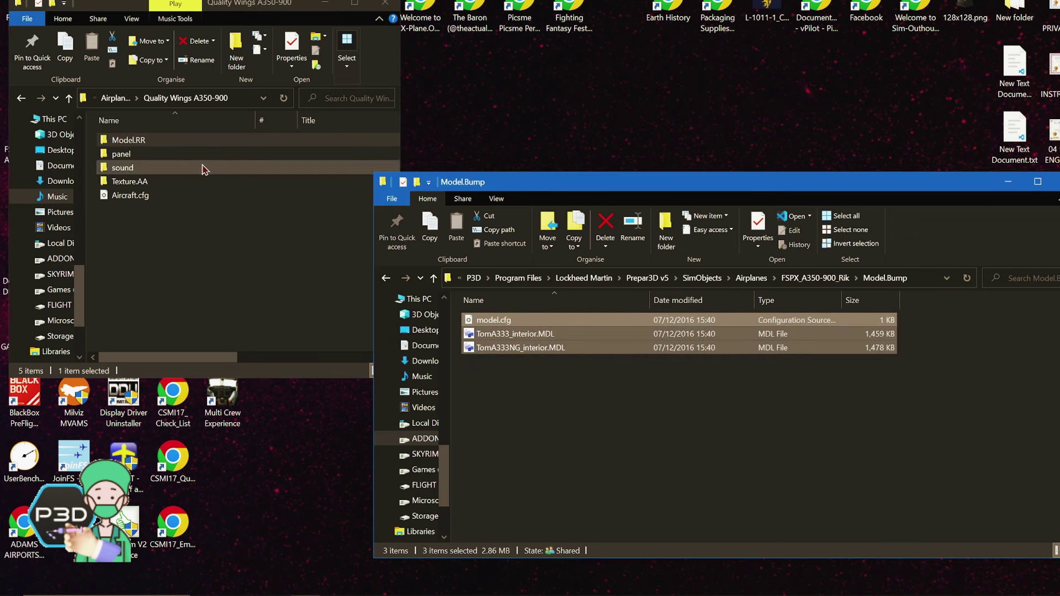
pyautogui.doubleClick(160, 141)
pyautogui.click(141, 98)
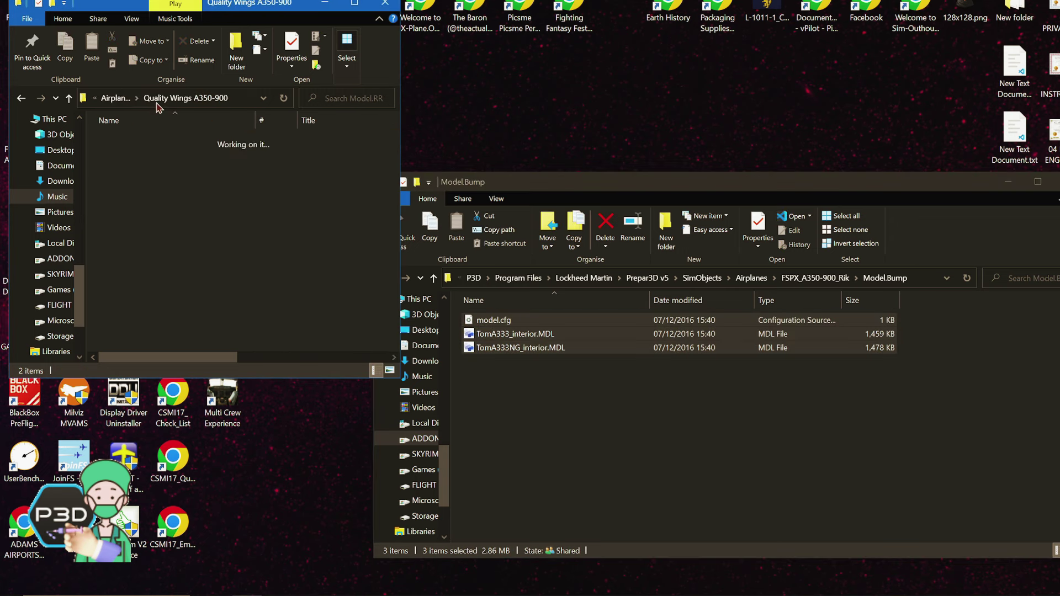
# Delete model.cfg and both interior MDLs from Model.Bump, returning to FSPX_A350-900_Rik
pyautogui.click(525, 411)
pyautogui.moveTo(523, 386); pyautogui.dragTo(532, 321)
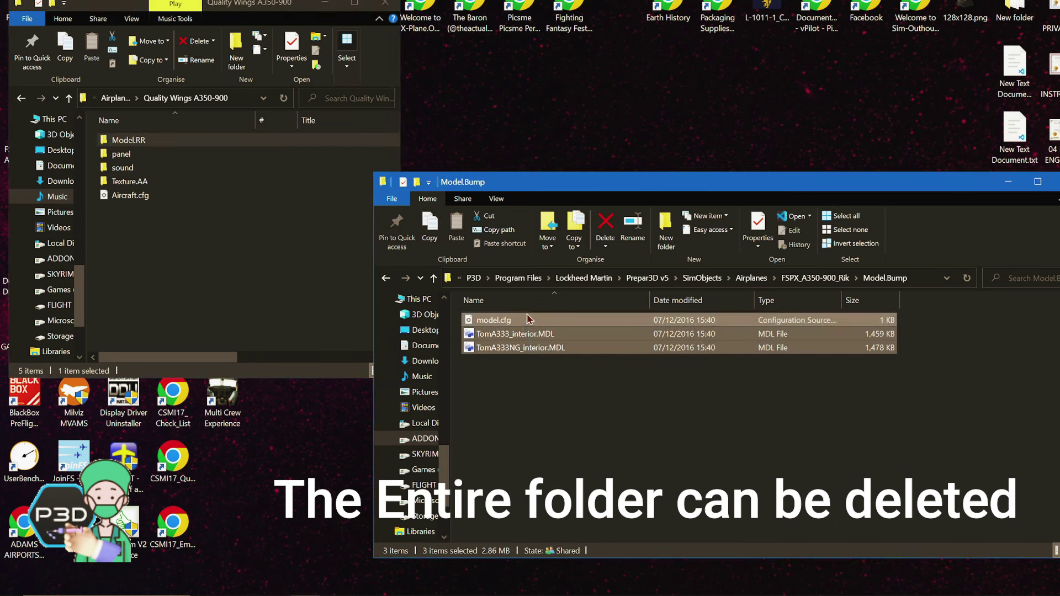
pyautogui.press('Delete')
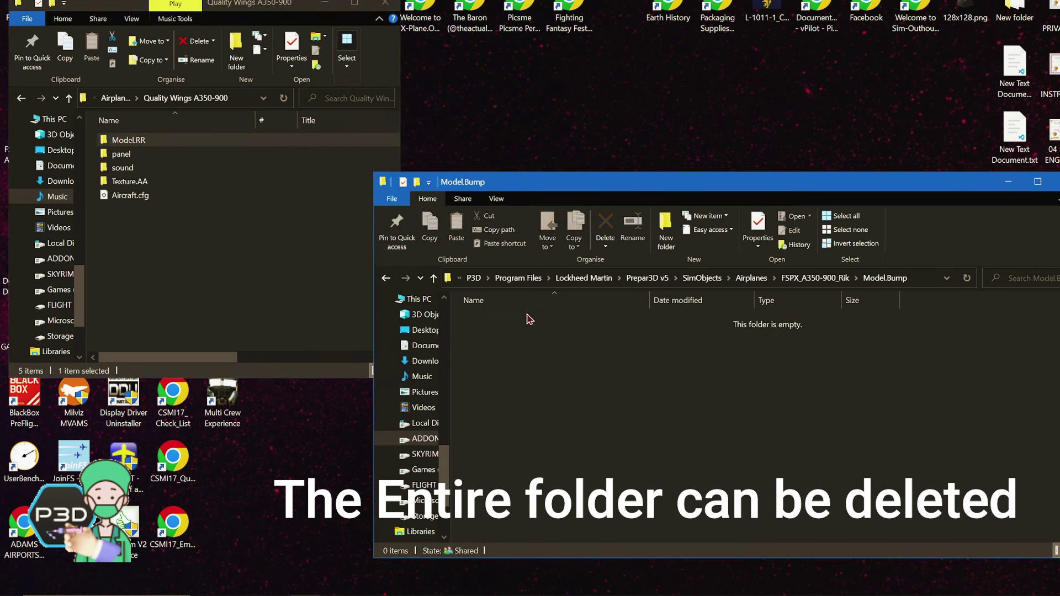
pyautogui.click(819, 277)
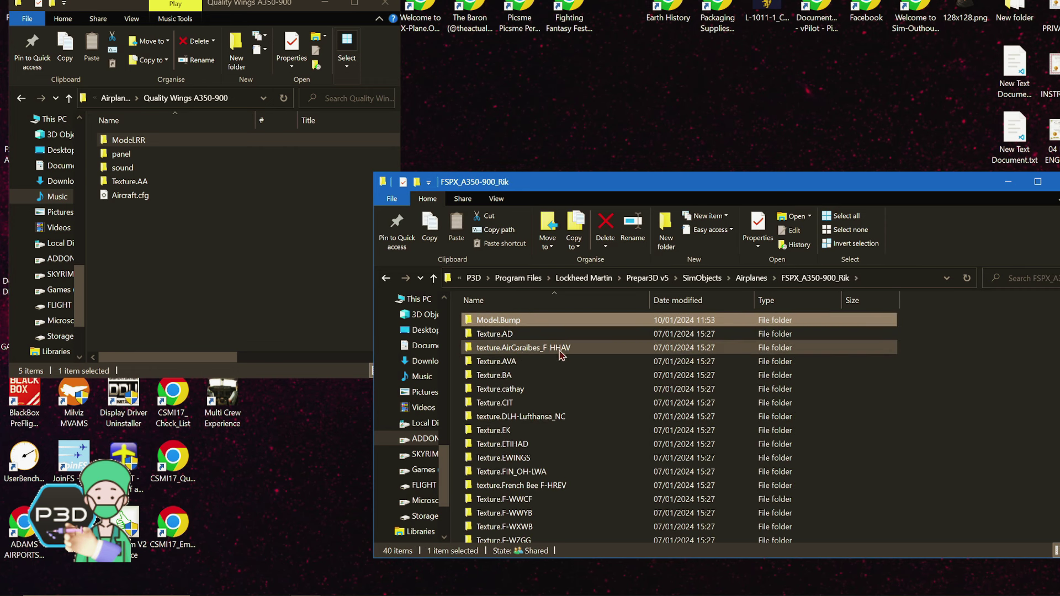
pyautogui.scroll(-8, 560, 353)
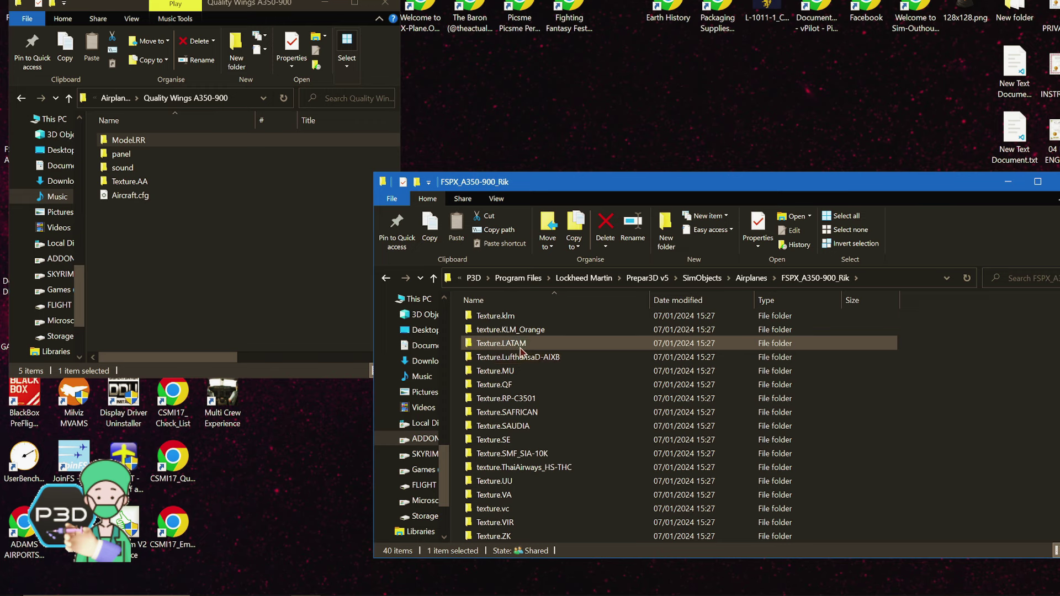
# Review Texture.LATAM's texture.cfg in VS Code and close it
pyautogui.doubleClick(519, 342)
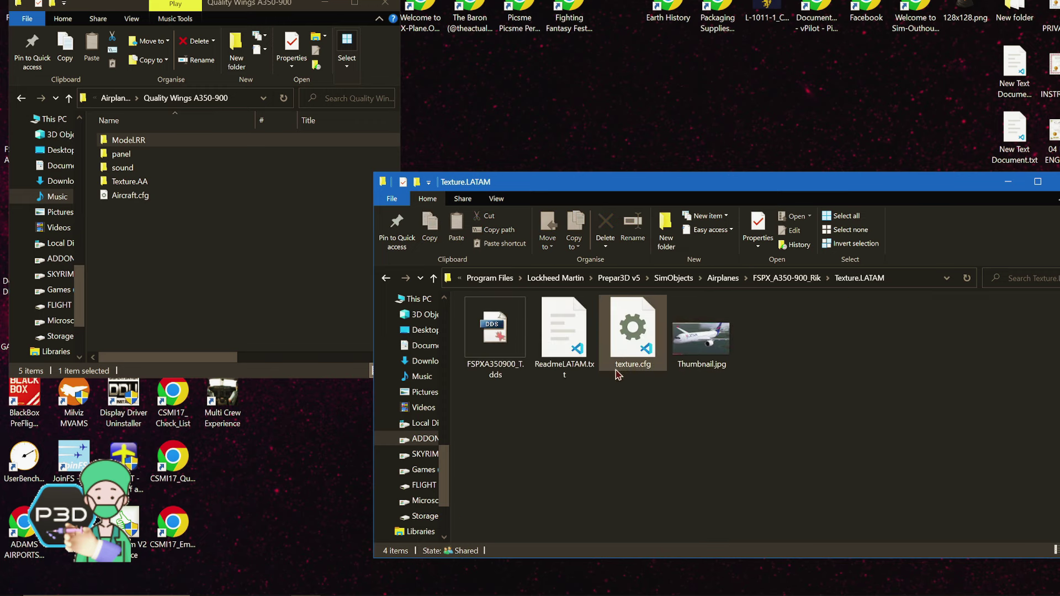
pyautogui.click(635, 336)
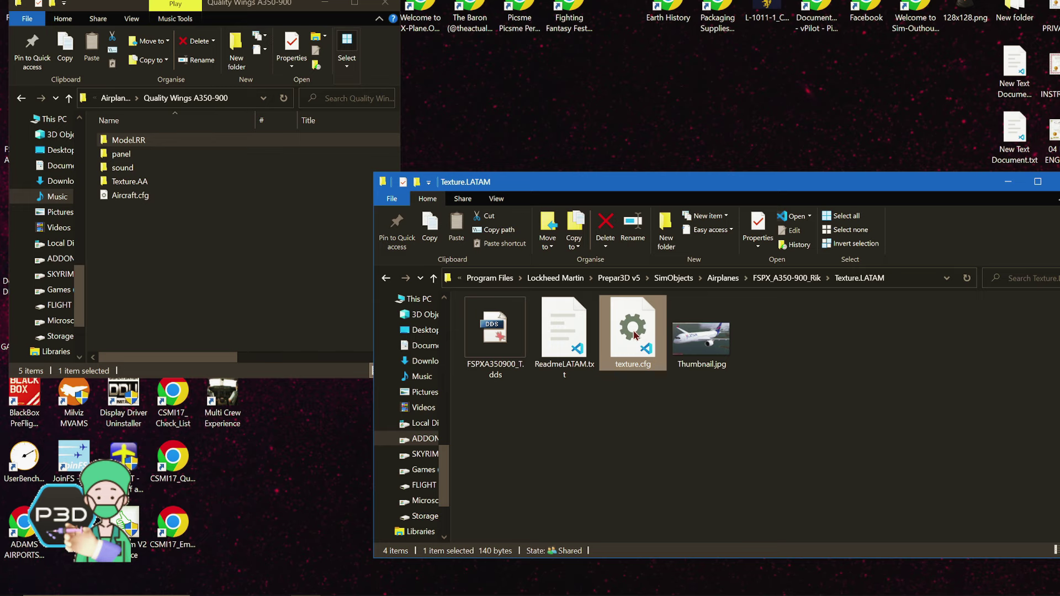
pyautogui.doubleClick(634, 335)
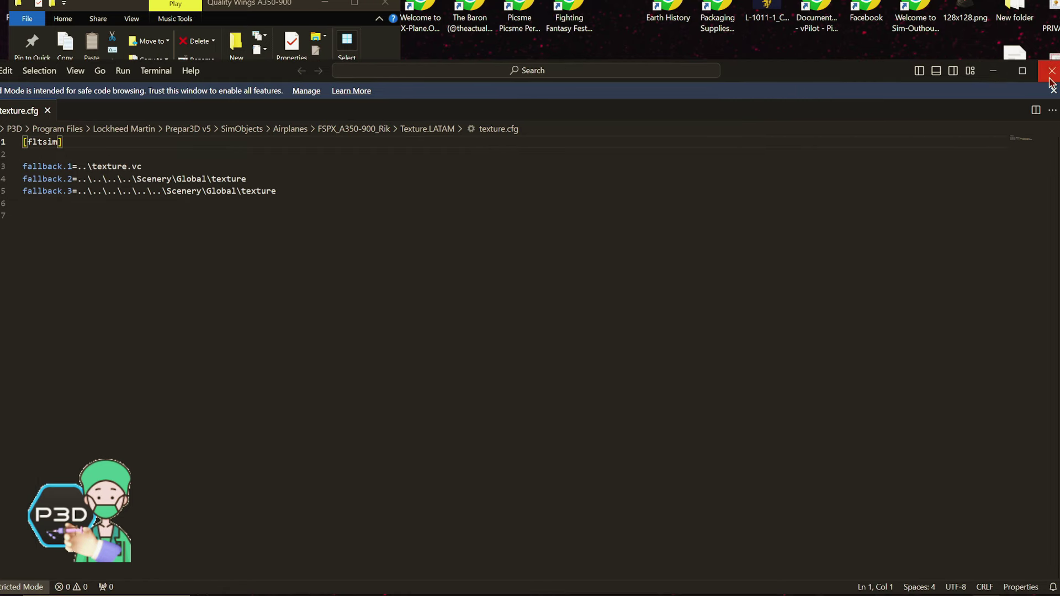
pyautogui.click(1050, 78)
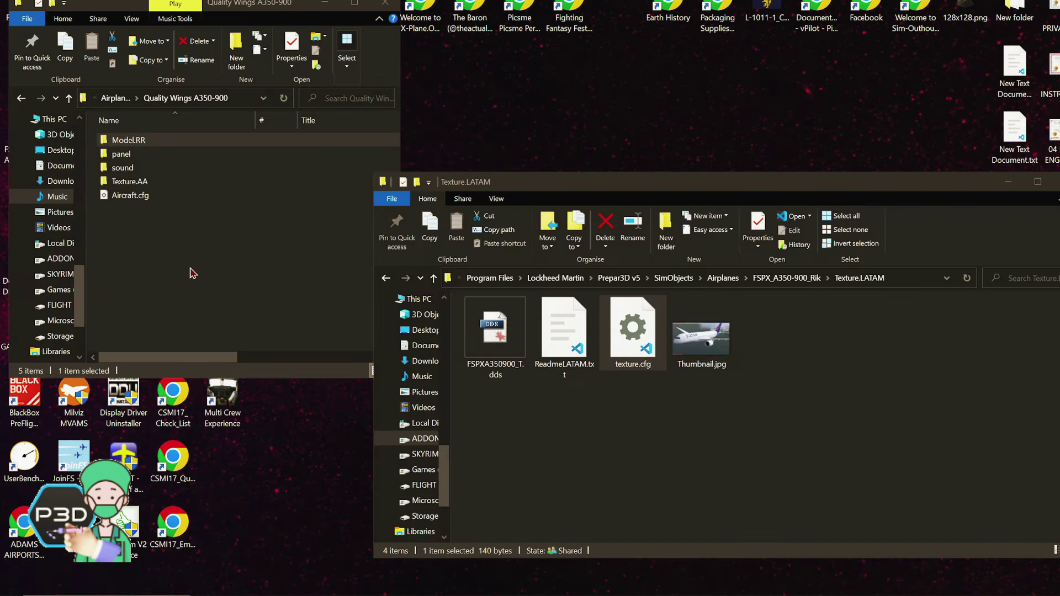
# Review the Quality Wings Texture.AA texture.cfg fallbacks in VS Code and close it
pyautogui.doubleClick(156, 186)
pyautogui.click(142, 144)
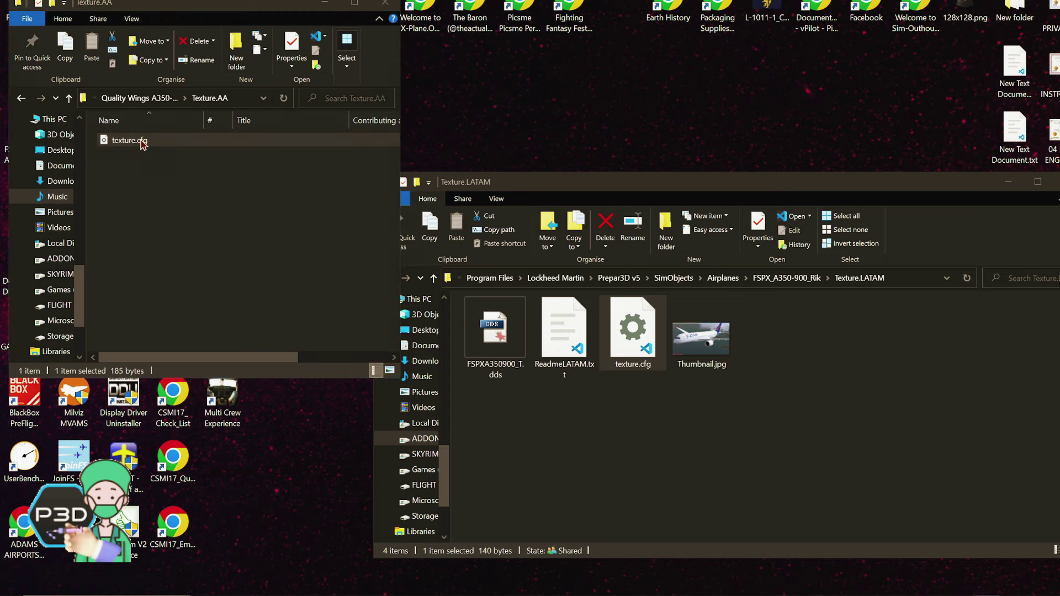
pyautogui.doubleClick(142, 144)
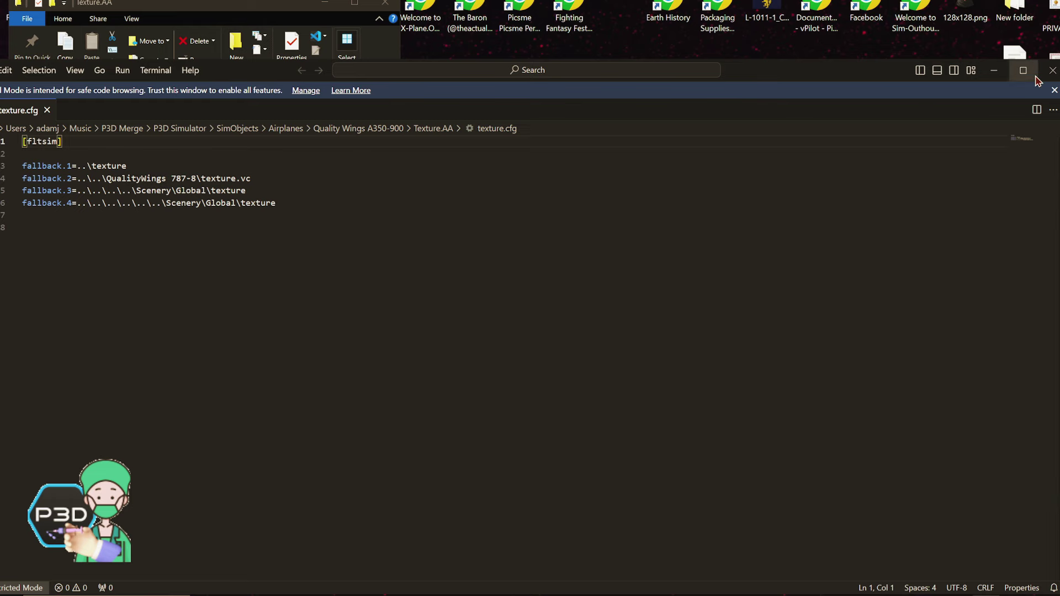
pyautogui.click(1052, 70)
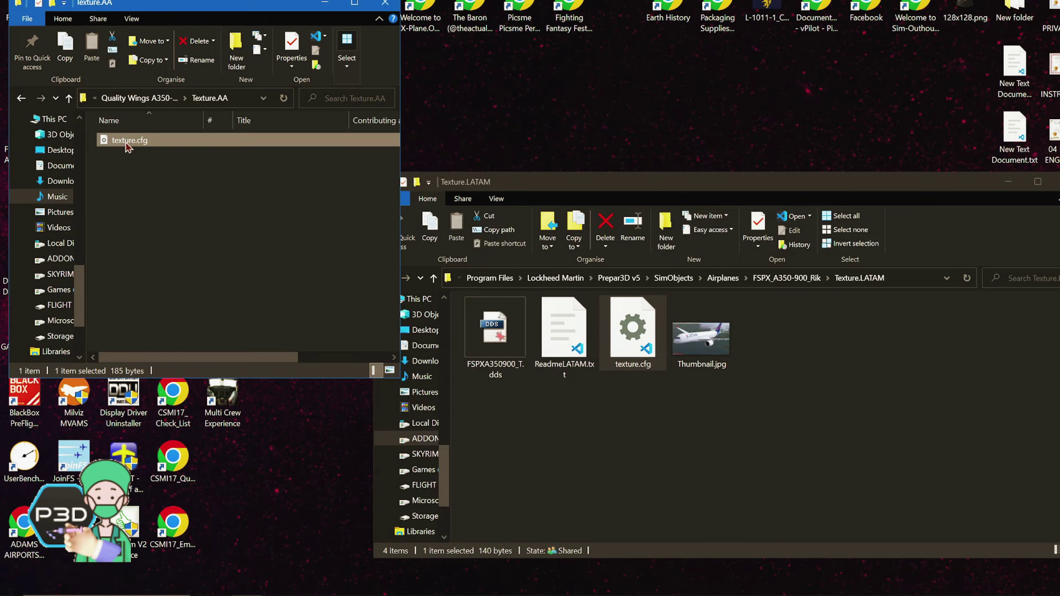
# Return to FSPX_A350-900_Rik and copy Quality Wings' Texture.AA texture.cfg
pyautogui.click(787, 278)
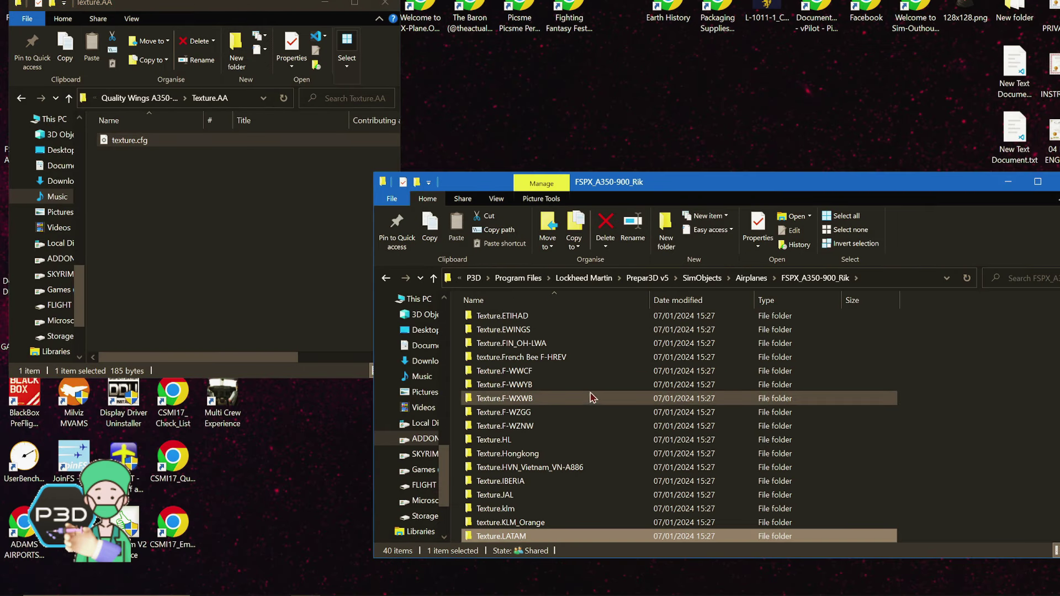
pyautogui.scroll(-2, 595, 475)
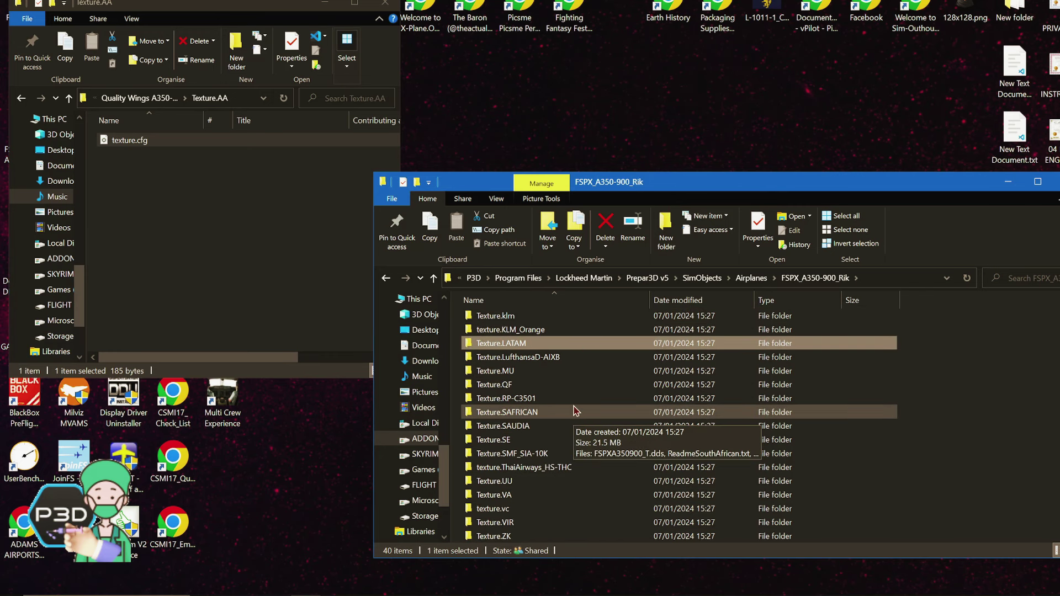
pyautogui.rightClick(142, 147)
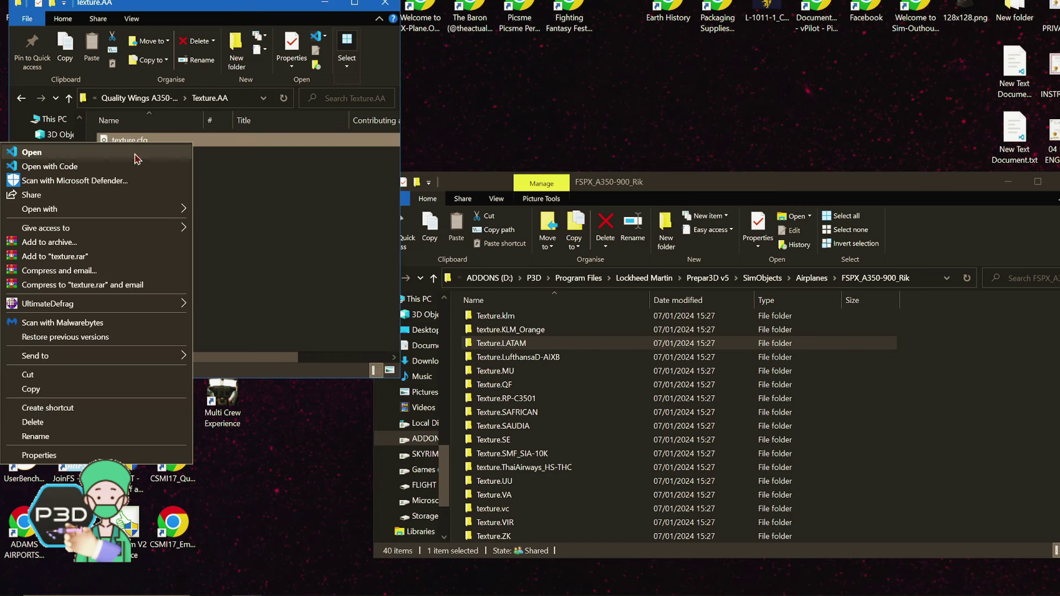
pyautogui.click(101, 388)
# Overwrite Texture.cathay's texture.cfg with the copied version, deleting a stray shortcut
pyautogui.scroll(5, 577, 351)
pyautogui.scroll(3, 583, 364)
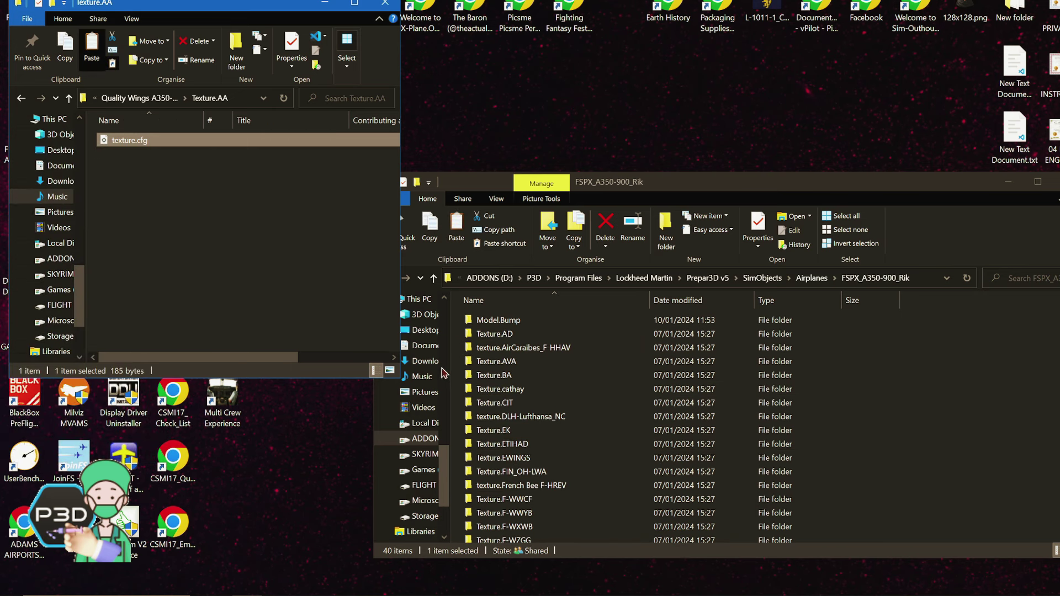
pyautogui.scroll(-3, 671, 435)
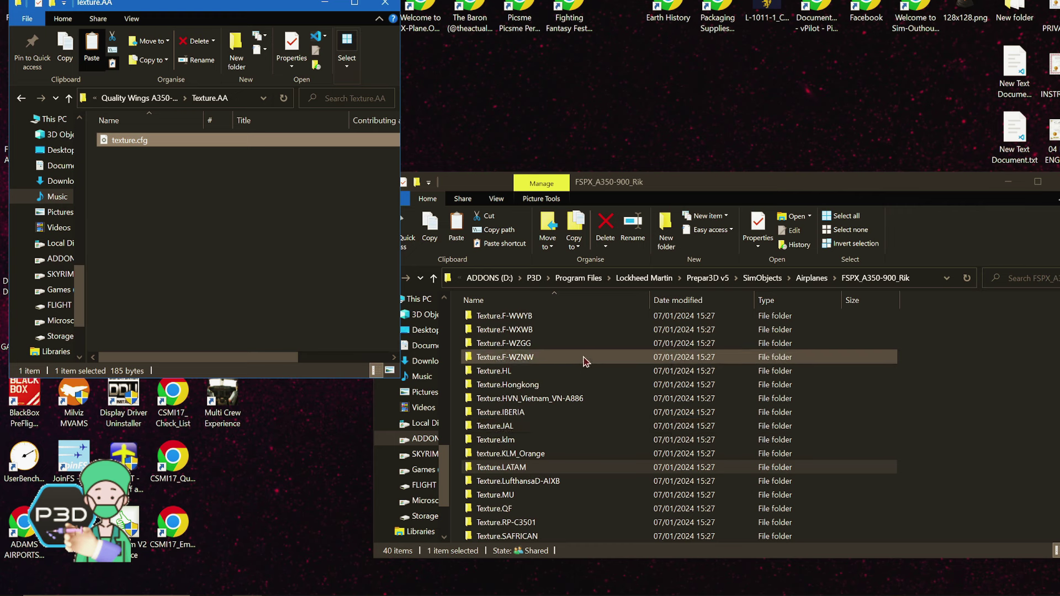
pyautogui.scroll(3, 621, 457)
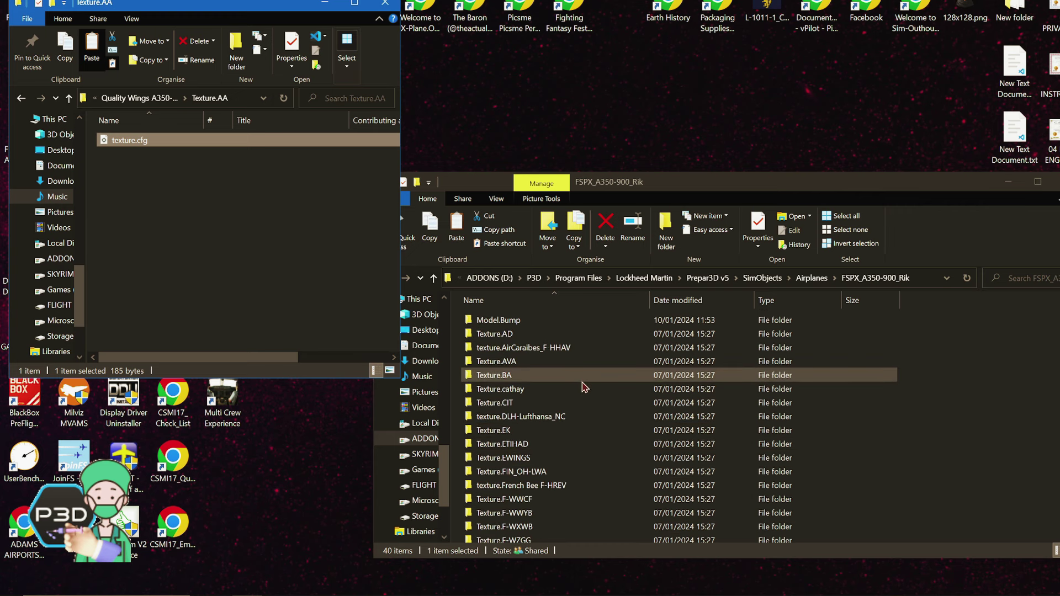
pyautogui.doubleClick(583, 390)
pyautogui.rightClick(606, 416)
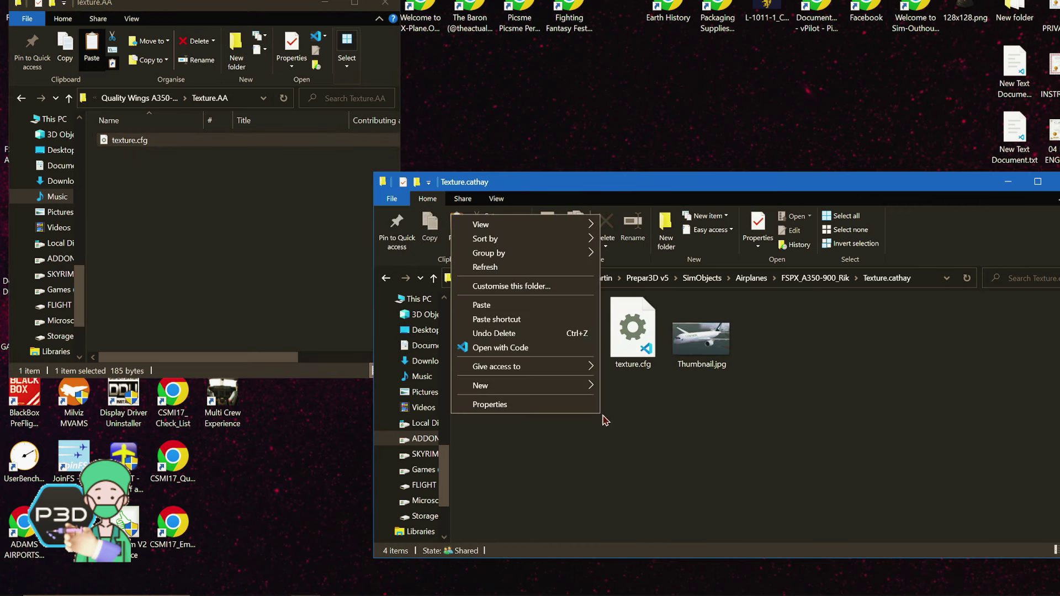
pyautogui.click(496, 319)
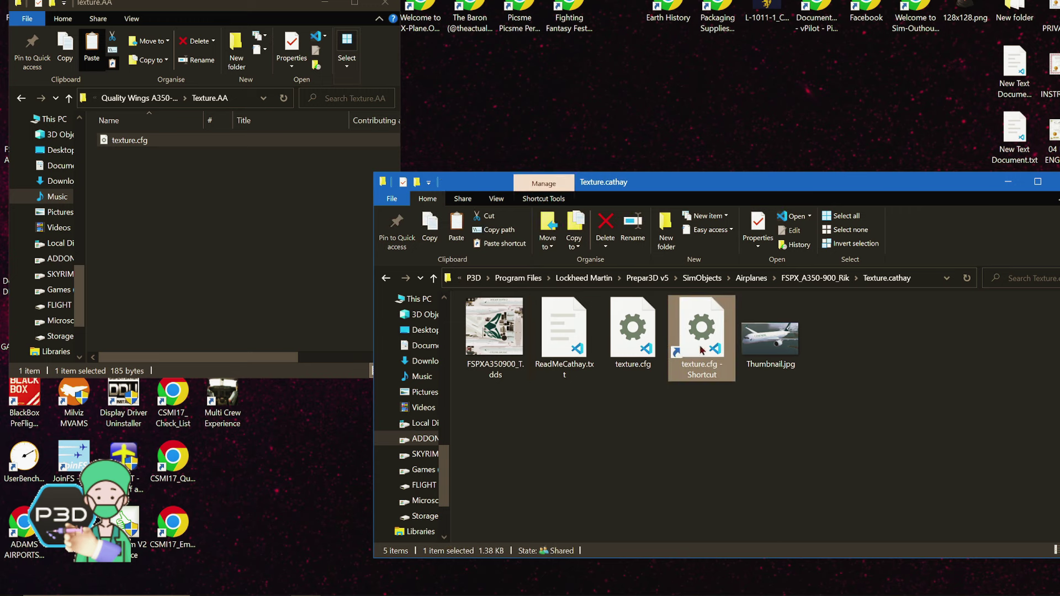
pyautogui.rightClick(716, 347)
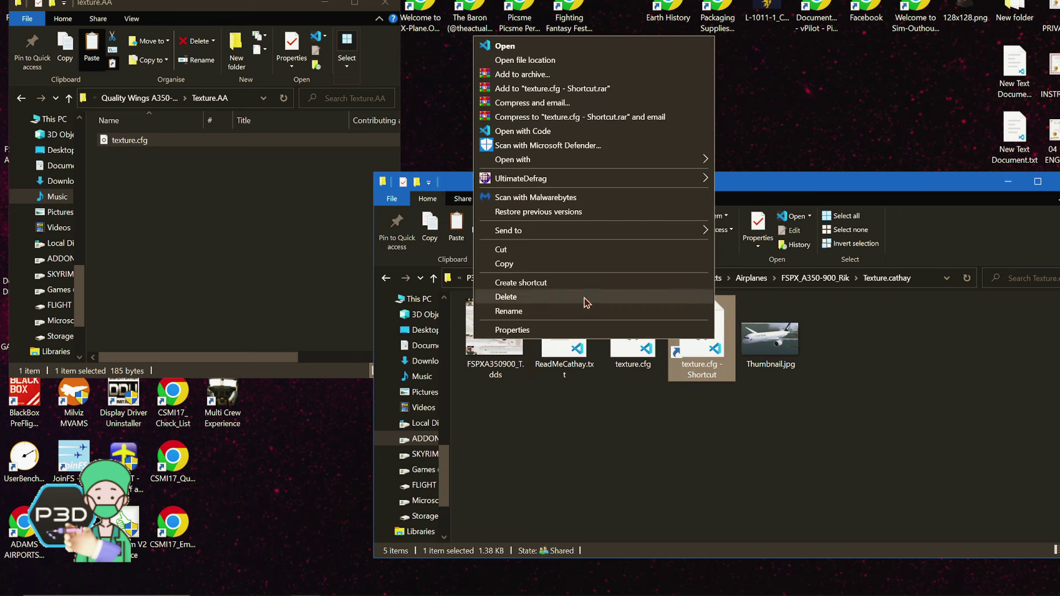
pyautogui.click(584, 300)
pyautogui.rightClick(565, 426)
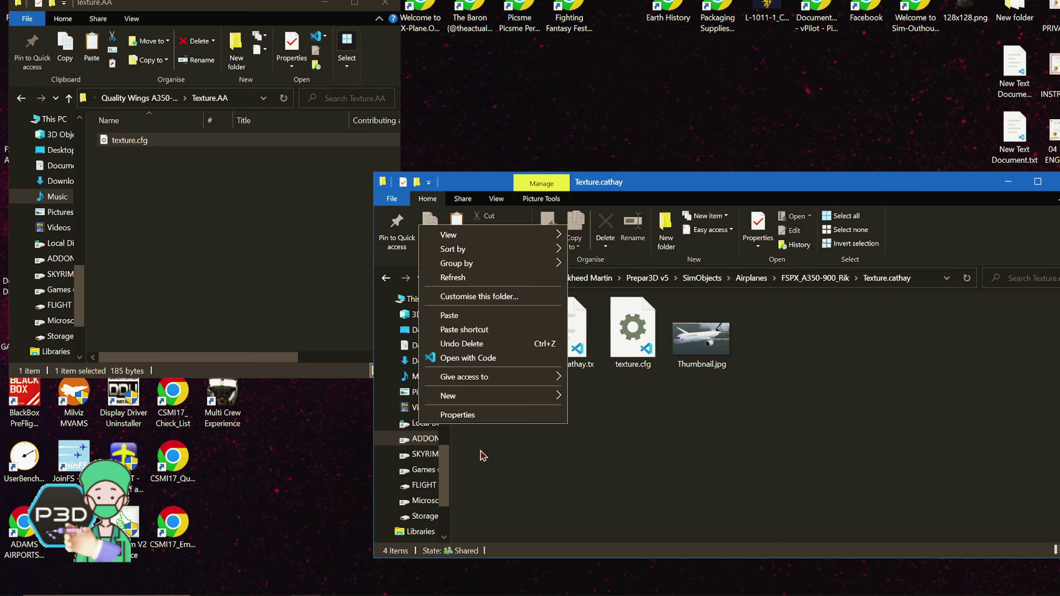
pyautogui.click(456, 317)
pyautogui.click(522, 248)
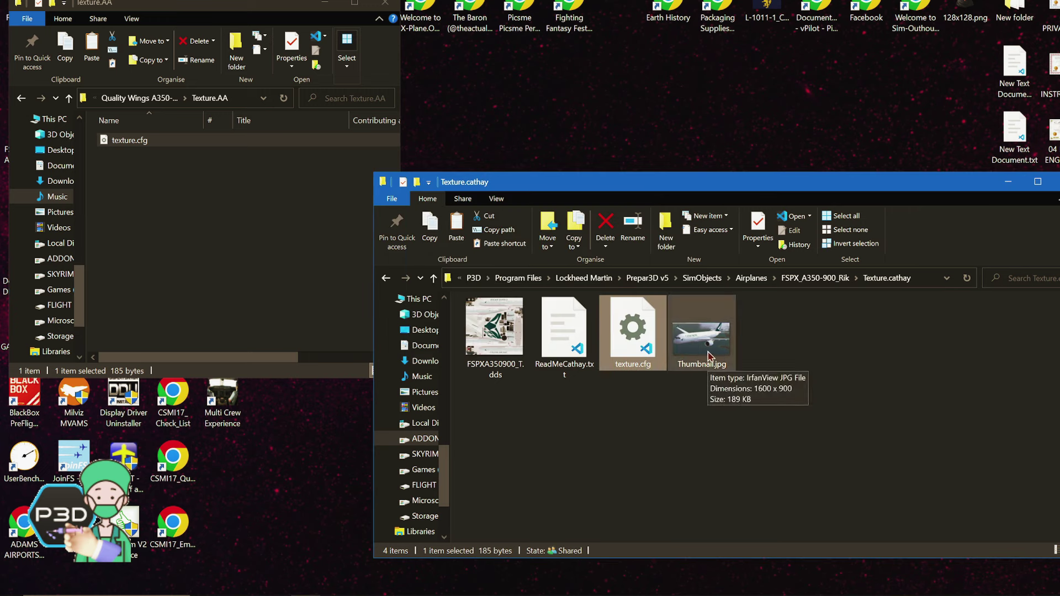
# Go back to the FSPX_A350-900_Rik folder listing
pyautogui.click(819, 283)
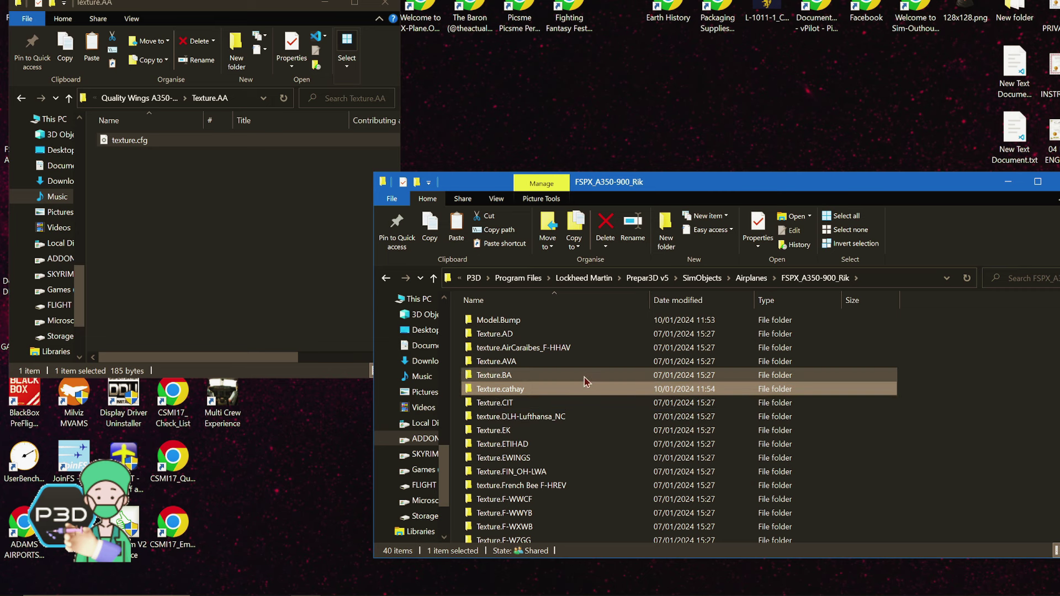
pyautogui.scroll(-8, 587, 392)
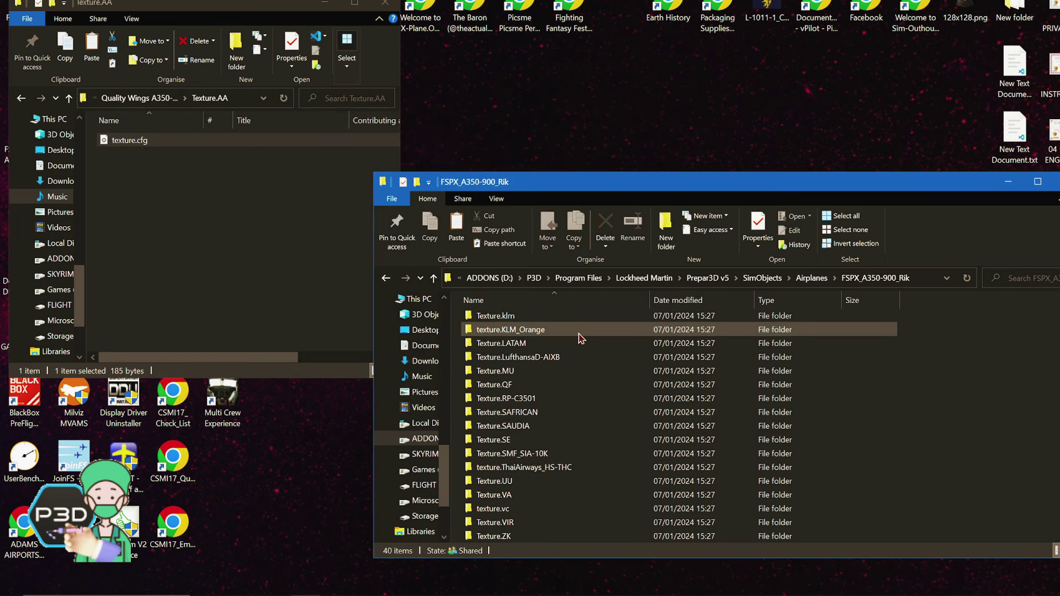
pyautogui.scroll(8, 677, 406)
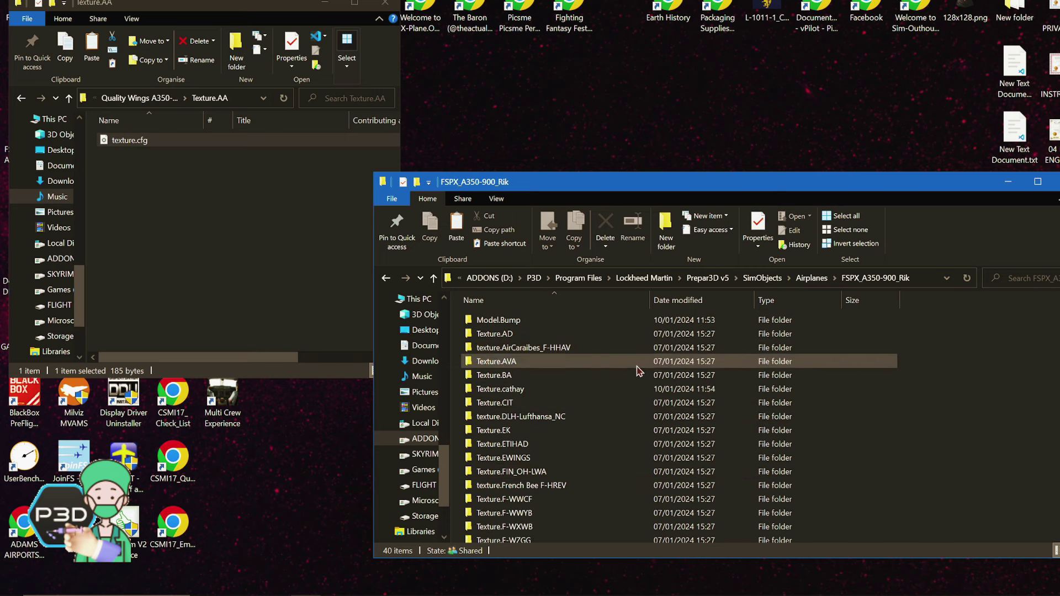
# Copy Boeing 787-9 RR.air from the QualityWings 787-9 folder and paste it into Quality Wings A350-900
pyautogui.click(150, 95)
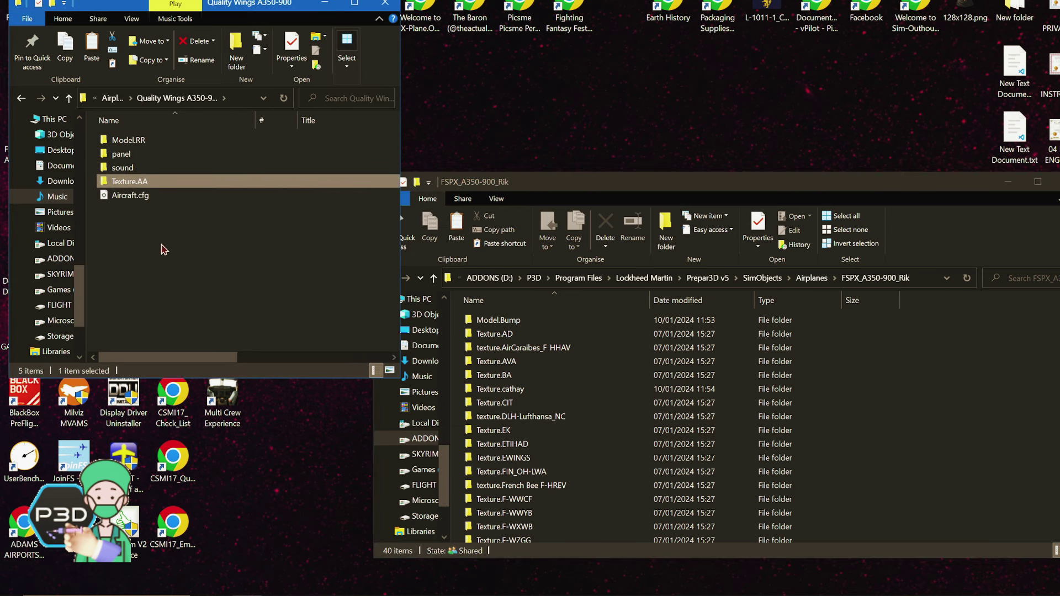
pyautogui.click(164, 250)
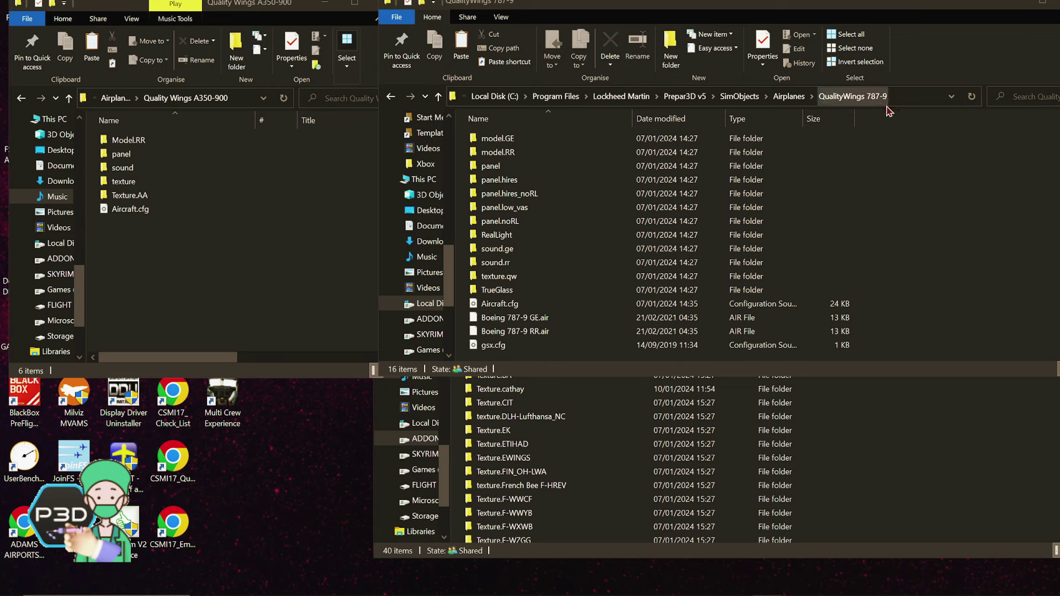
pyautogui.click(968, 178)
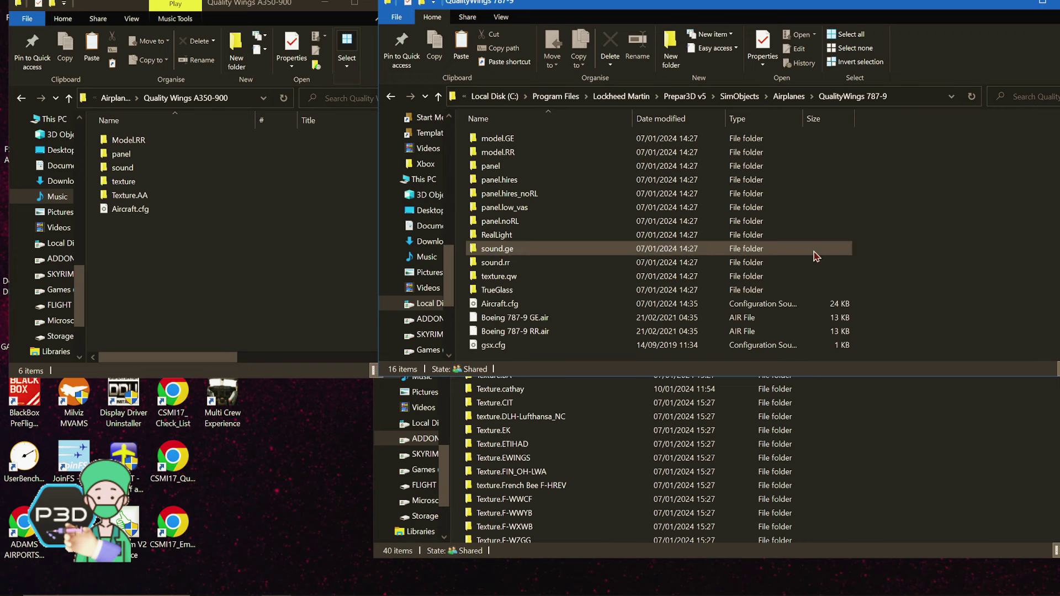
pyautogui.click(534, 335)
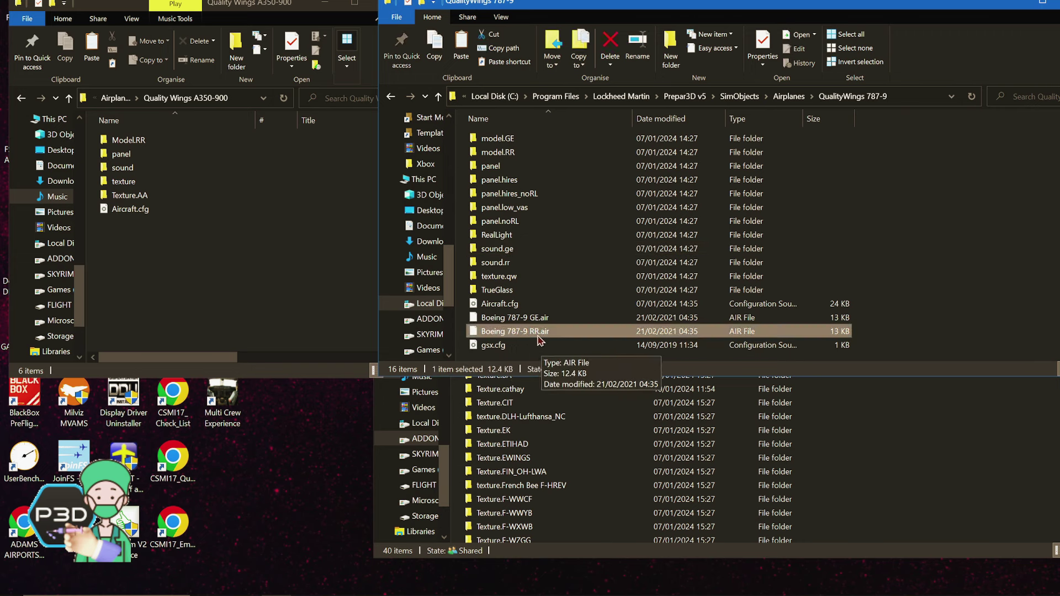
pyautogui.rightClick(546, 338)
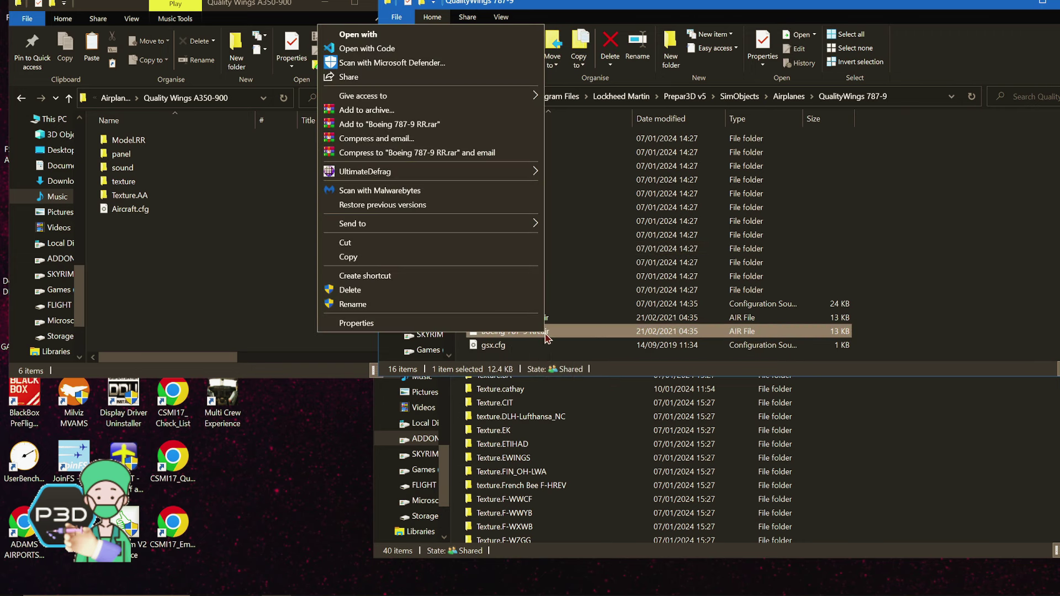
pyautogui.click(429, 255)
pyautogui.rightClick(217, 269)
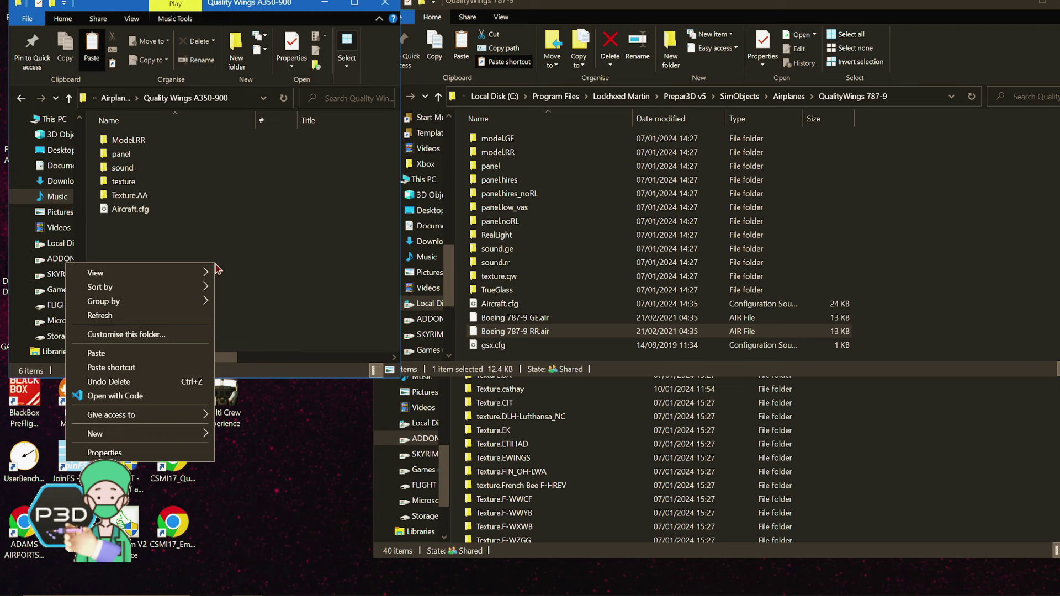
pyautogui.click(135, 354)
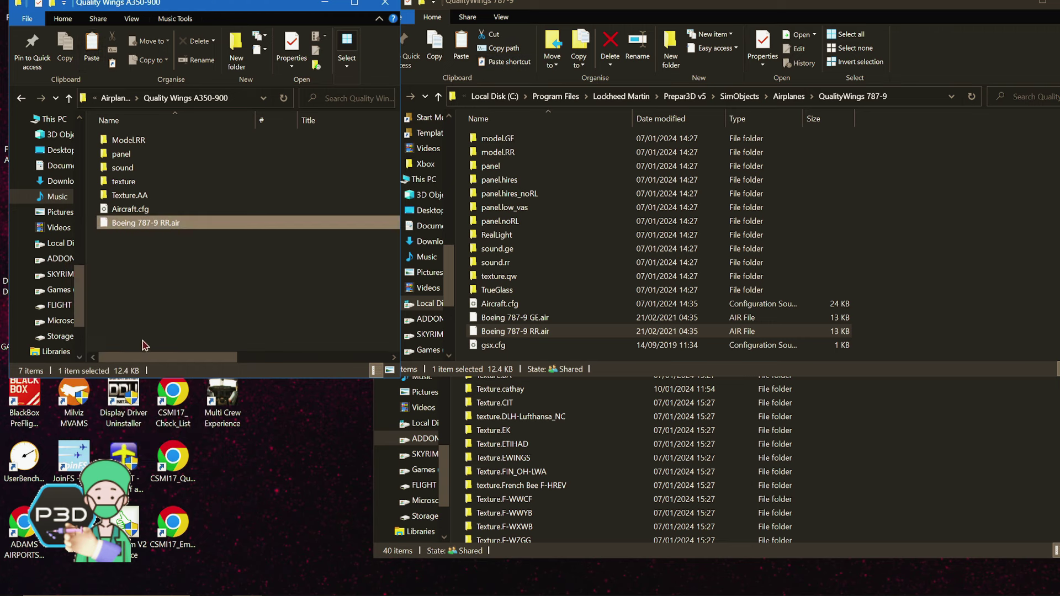
# Copy the RealLight and TrueGlass folders from the 787-9 folder into Quality Wings A350-900
pyautogui.click(162, 279)
pyautogui.click(561, 292)
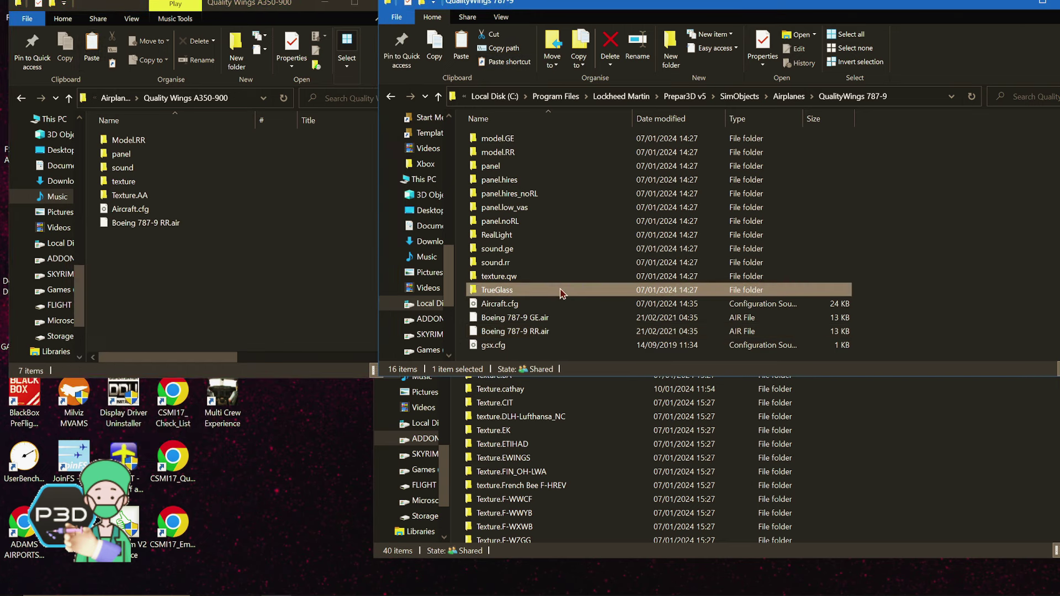
pyautogui.keyDown('ctrl'); pyautogui.click(533, 237); pyautogui.keyUp('ctrl')
pyautogui.rightClick(534, 237)
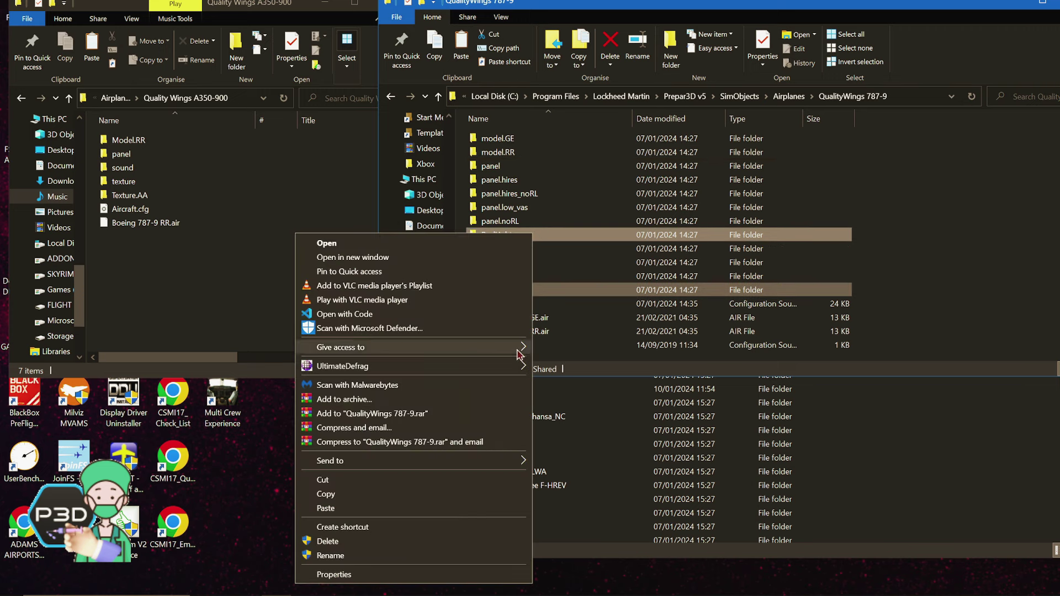
pyautogui.click(329, 497)
pyautogui.click(178, 292)
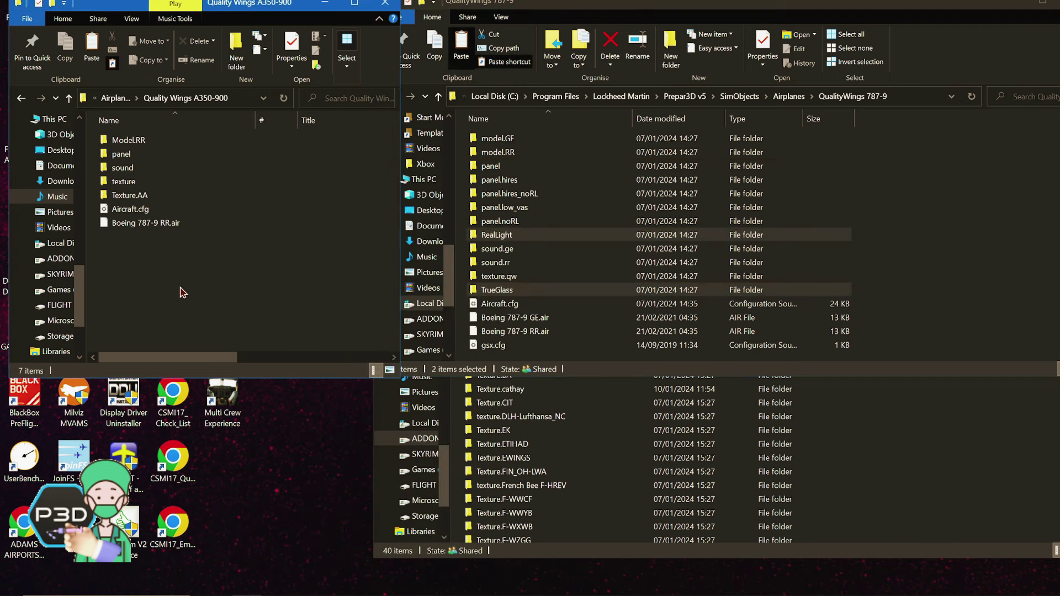
pyautogui.rightClick(178, 293)
pyautogui.click(113, 383)
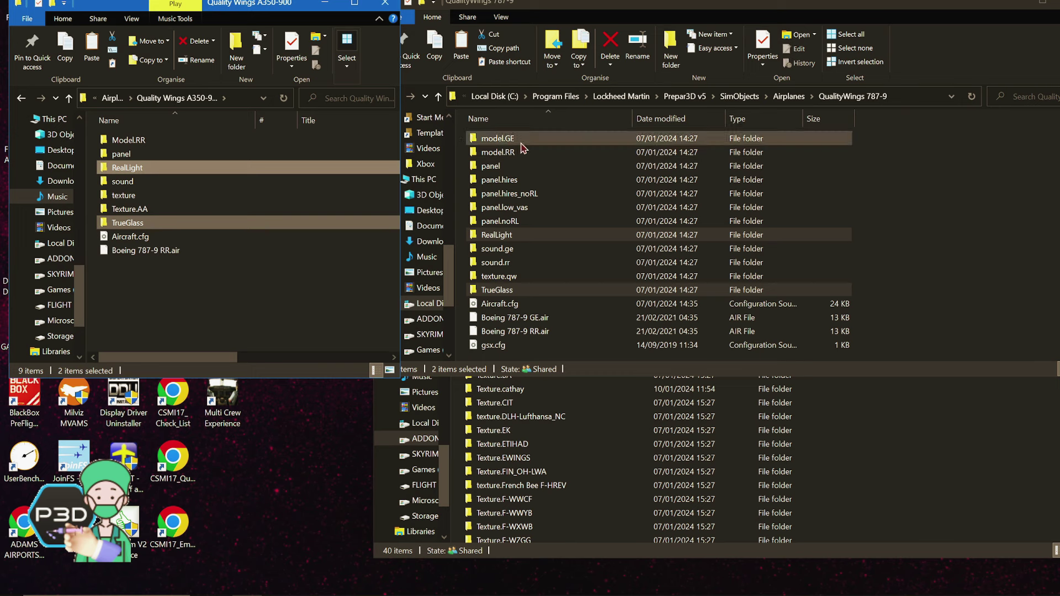
# Copy QW789_VC_P3D.MDL from the 787-9 model.RR folder into the A350's Model.RR folder
pyautogui.doubleClick(498, 152)
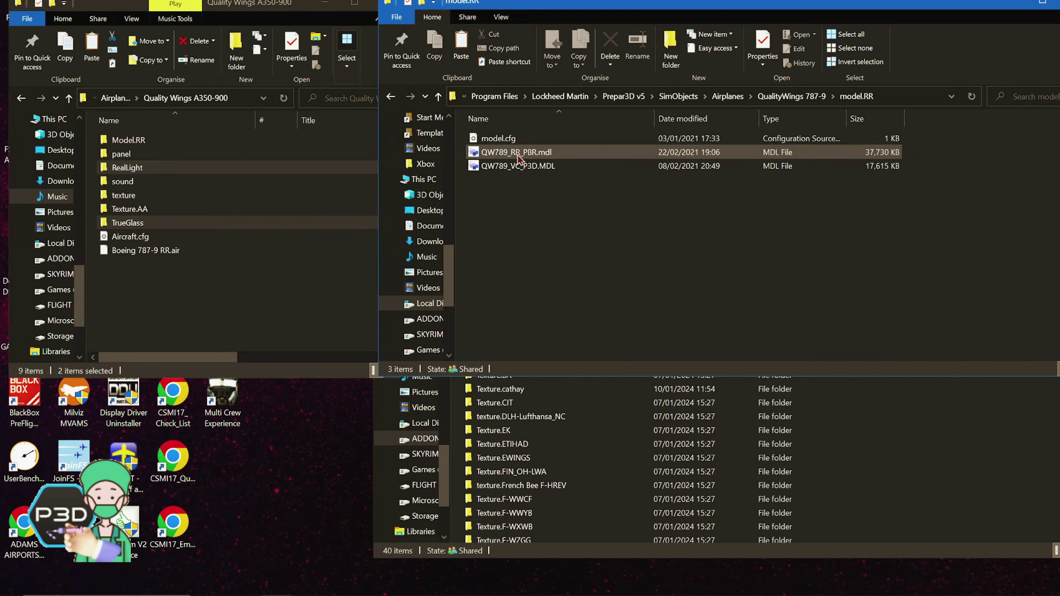
pyautogui.click(552, 166)
pyautogui.rightClick(538, 173)
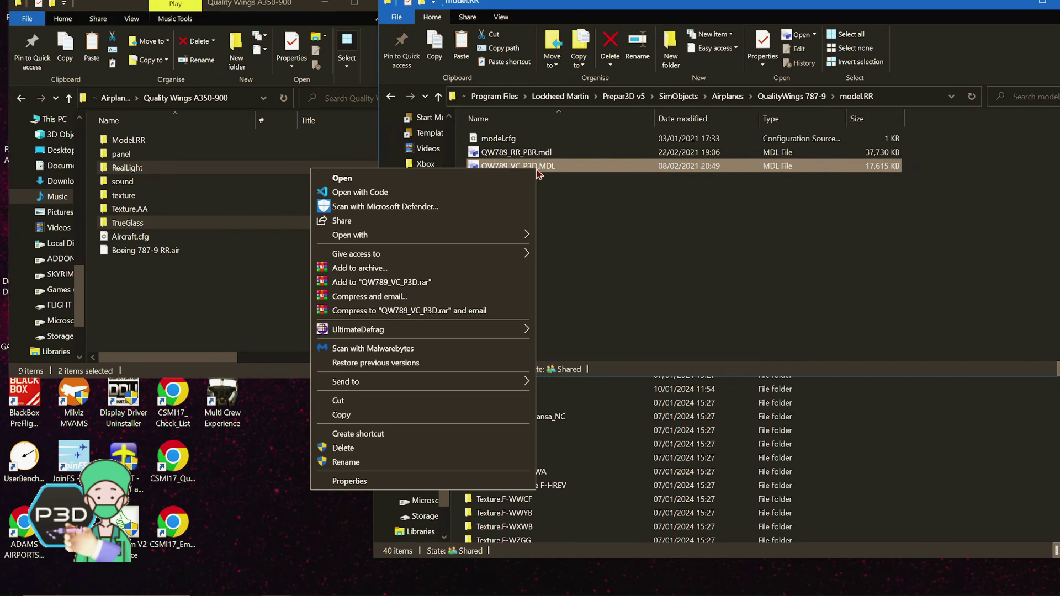
pyautogui.click(406, 416)
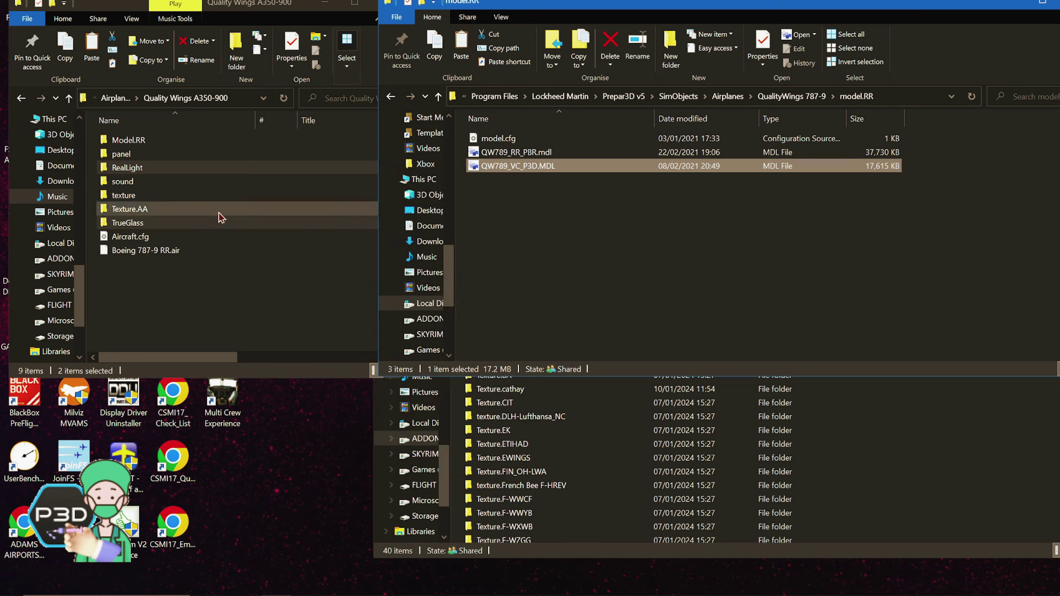
pyautogui.doubleClick(139, 141)
pyautogui.rightClick(227, 241)
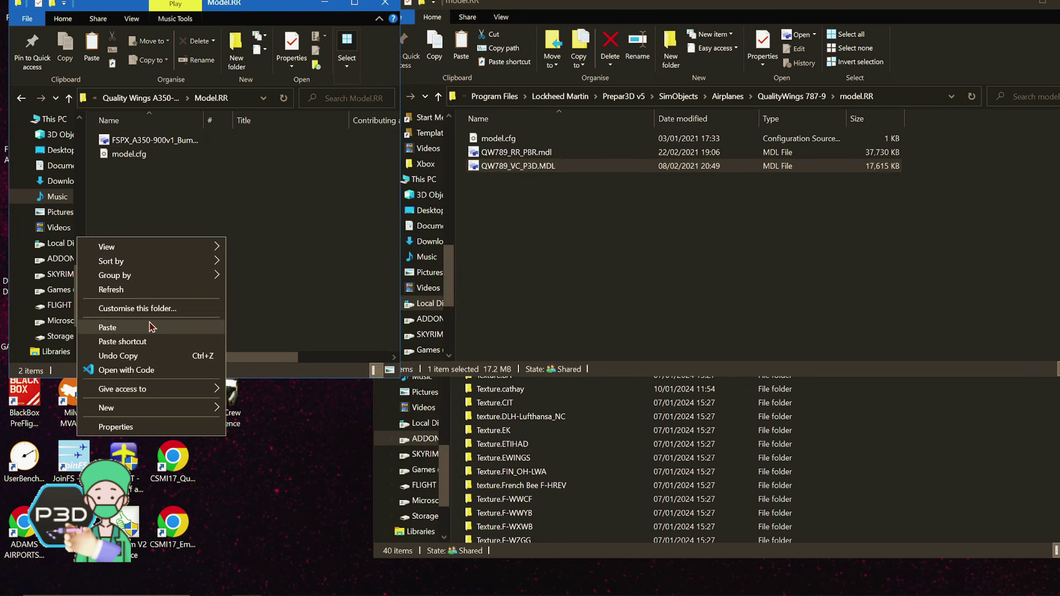
pyautogui.click(110, 327)
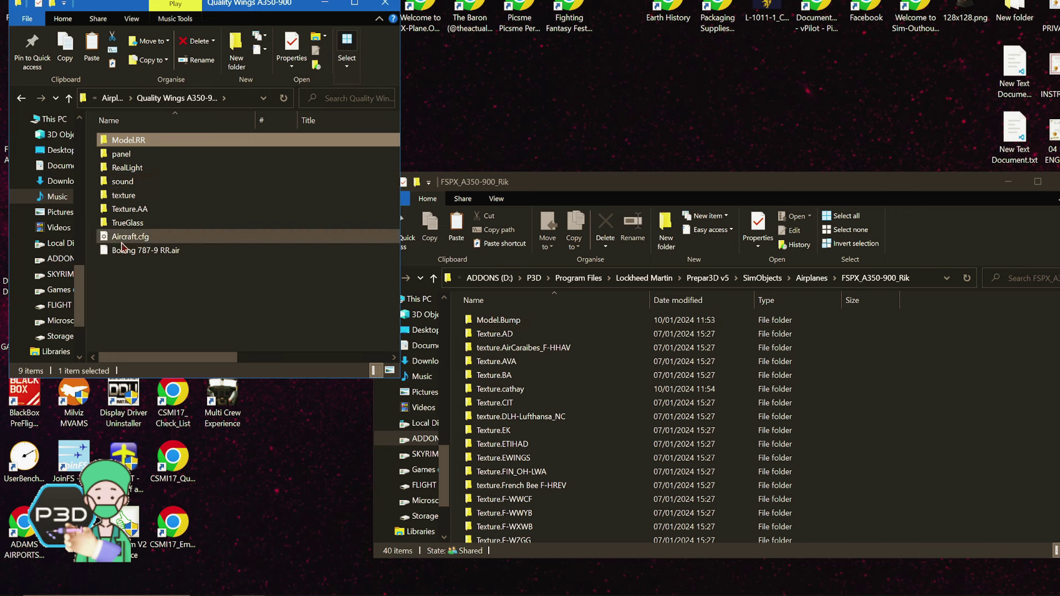
pyautogui.click(142, 255)
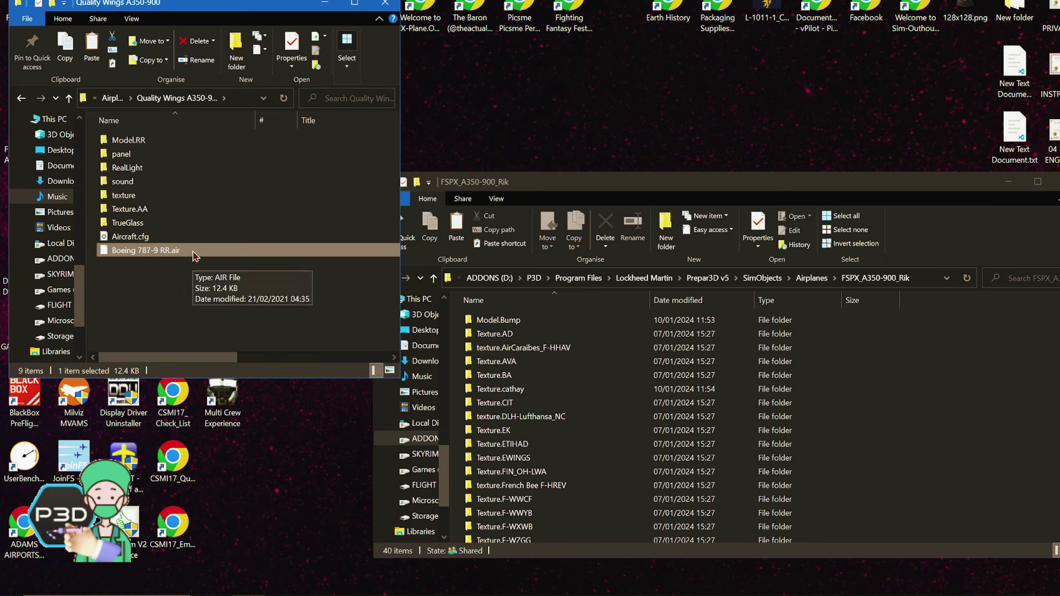
pyautogui.click(173, 226)
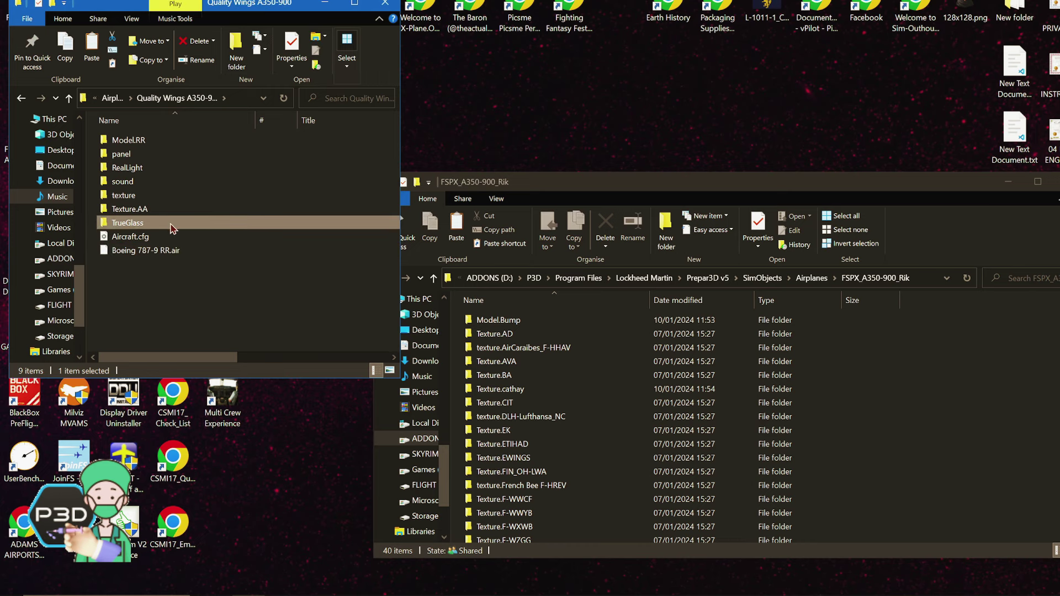
pyautogui.click(167, 171)
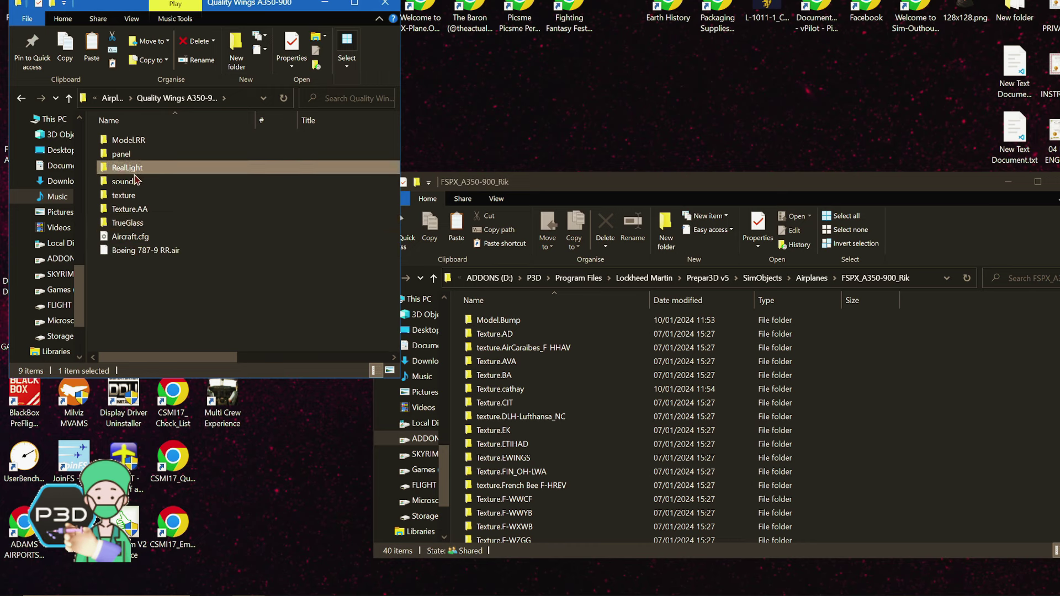
pyautogui.moveTo(148, 173)
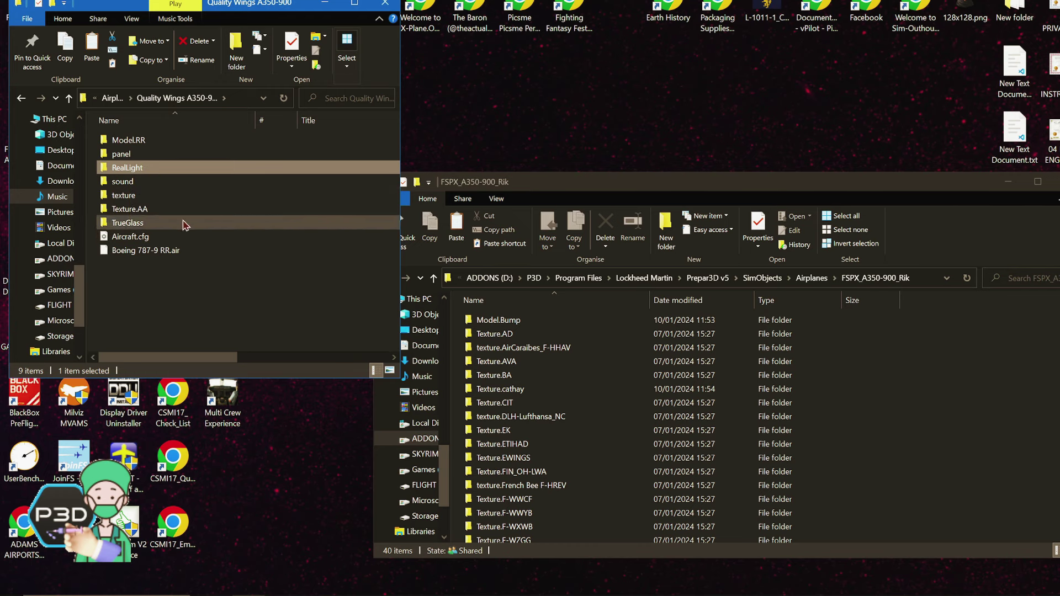
pyautogui.doubleClick(127, 141)
pyautogui.click(138, 172)
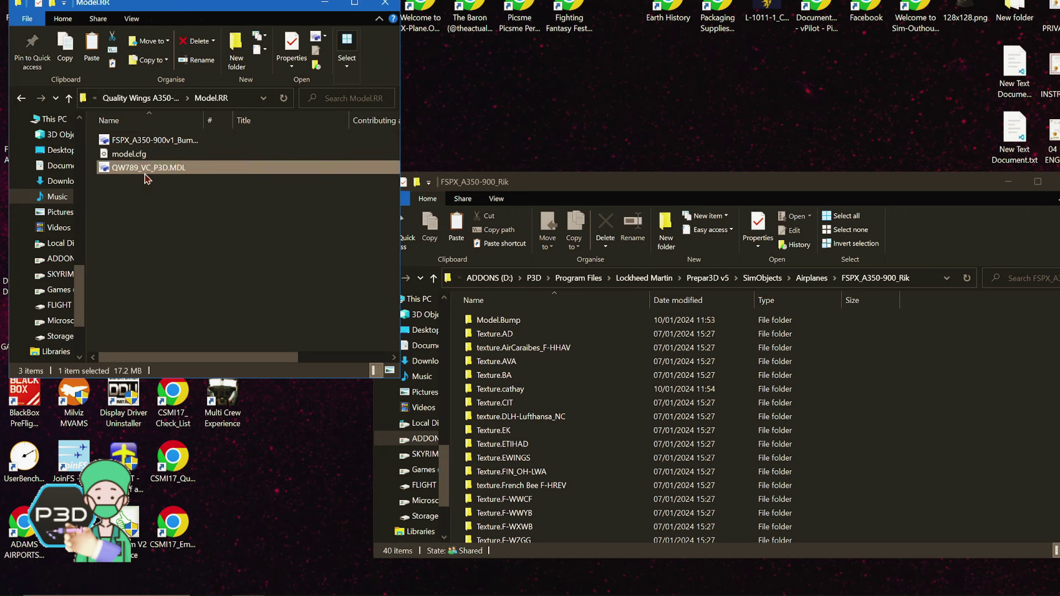
pyautogui.click(143, 97)
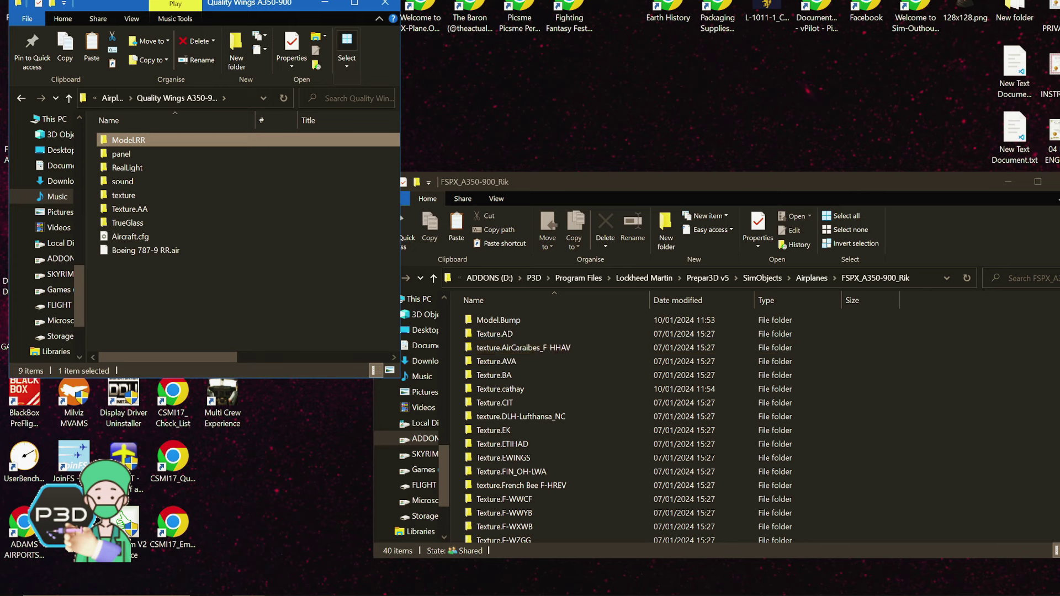
pyautogui.scroll(-8, 528, 428)
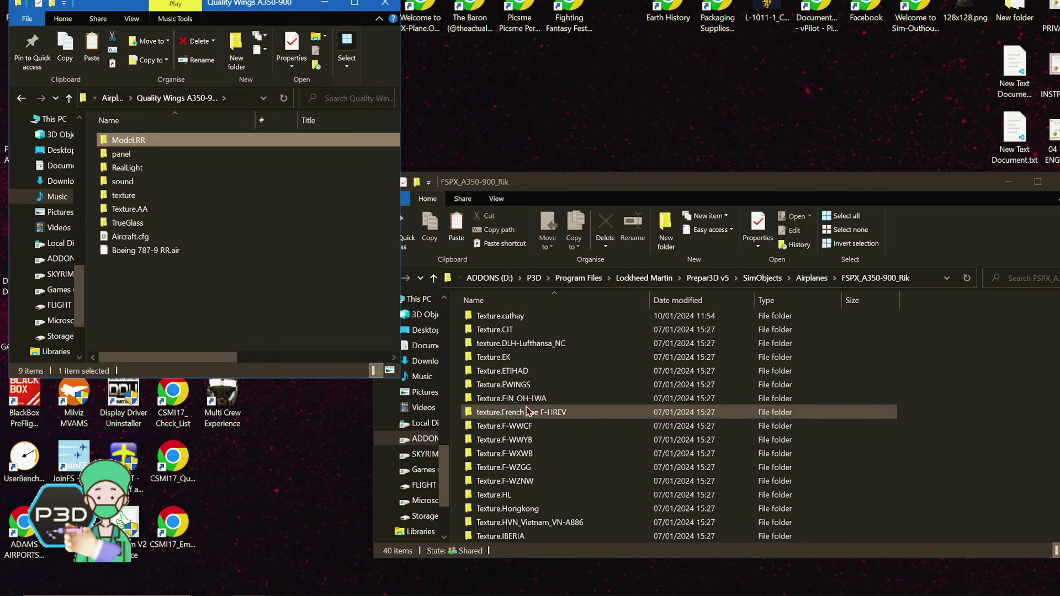
pyautogui.scroll(8, 530, 425)
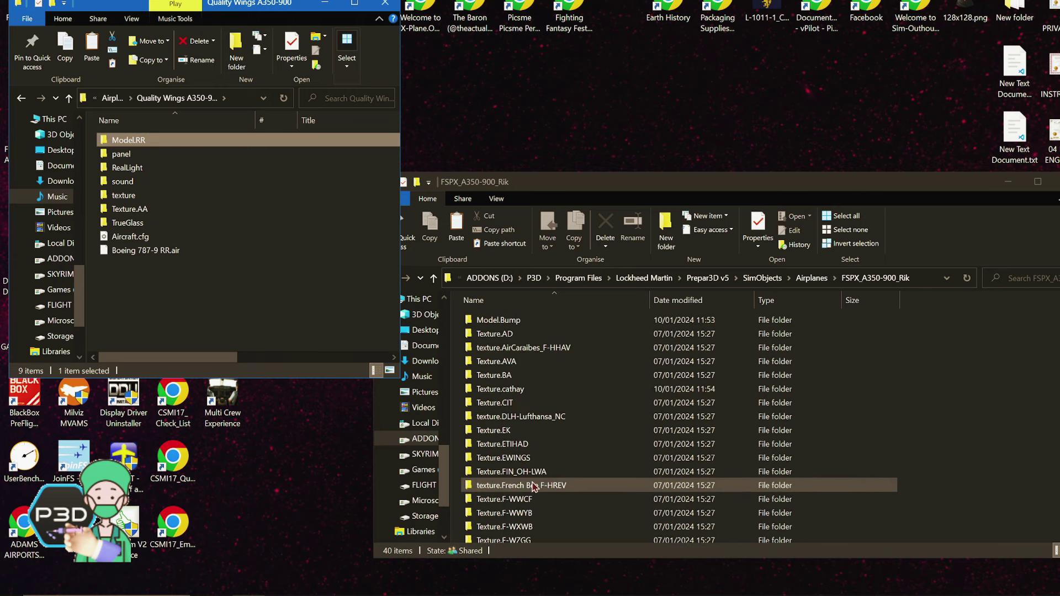
# Look at the existing Qantas texture.cfg in the Texture.QF livery folder, then close the editor
pyautogui.doubleClick(528, 390)
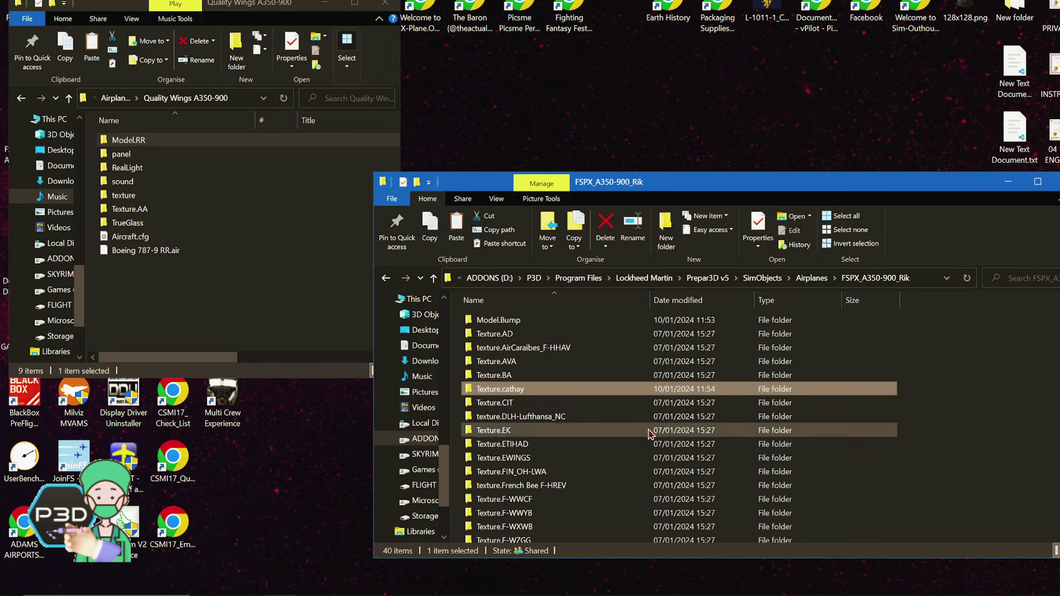
pyautogui.scroll(-3, 637, 451)
pyautogui.scroll(-3, 634, 441)
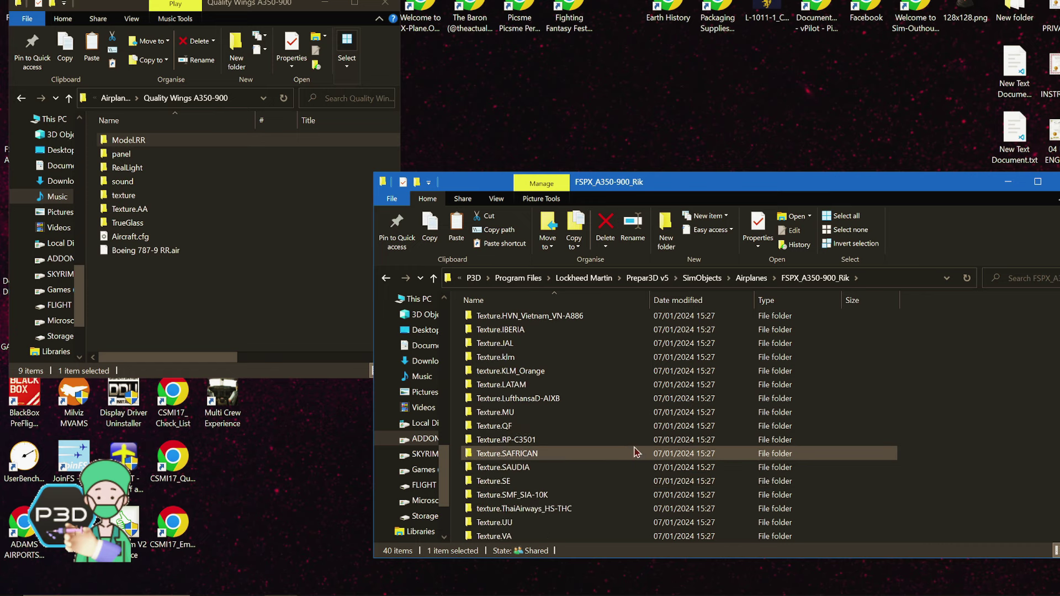
pyautogui.doubleClick(622, 425)
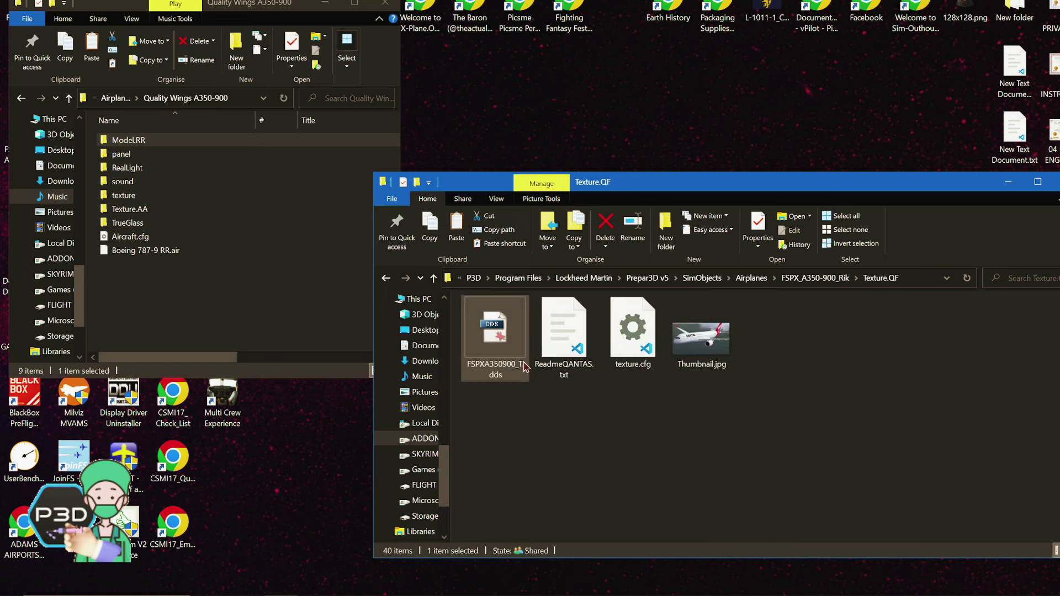
pyautogui.doubleClick(643, 340)
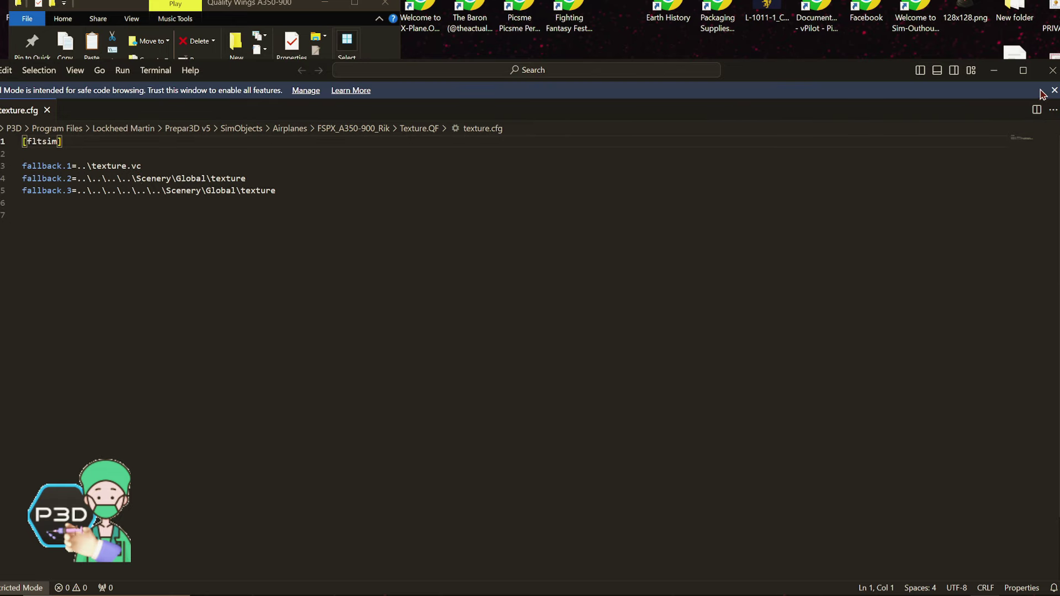
pyautogui.click(1045, 69)
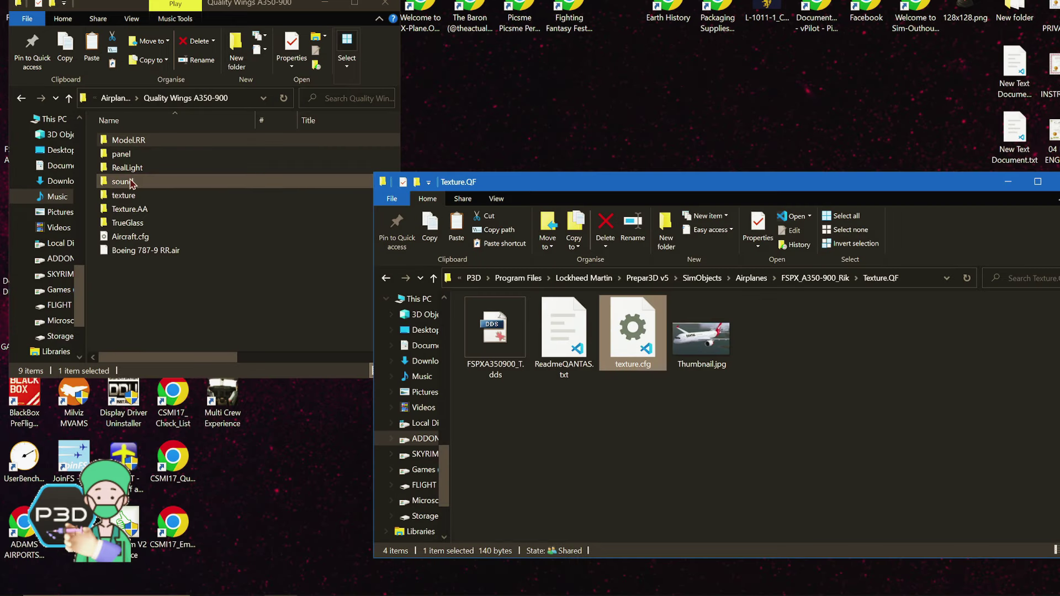
# Copy texture.cfg from Texture.AA into Texture.QF, replacing the existing file
pyautogui.doubleClick(148, 213)
pyautogui.click(128, 144)
pyautogui.rightClick(127, 146)
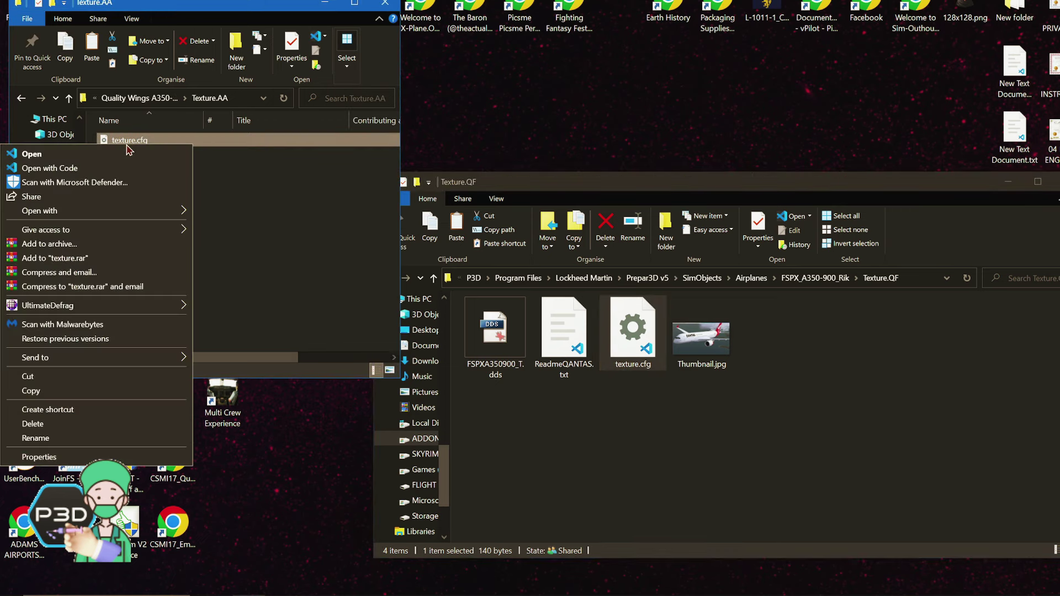
pyautogui.click(31, 391)
pyautogui.click(602, 467)
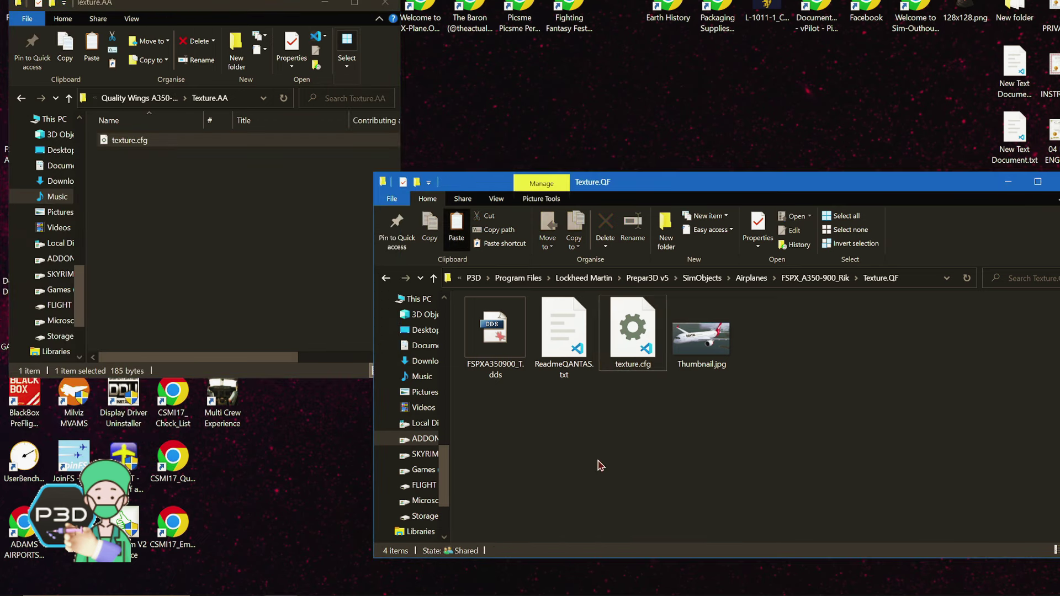
pyautogui.rightClick(603, 467)
pyautogui.click(482, 360)
pyautogui.click(607, 244)
# Check the new texture.cfg in the editor, then go up one level in both windows
pyautogui.doubleClick(634, 334)
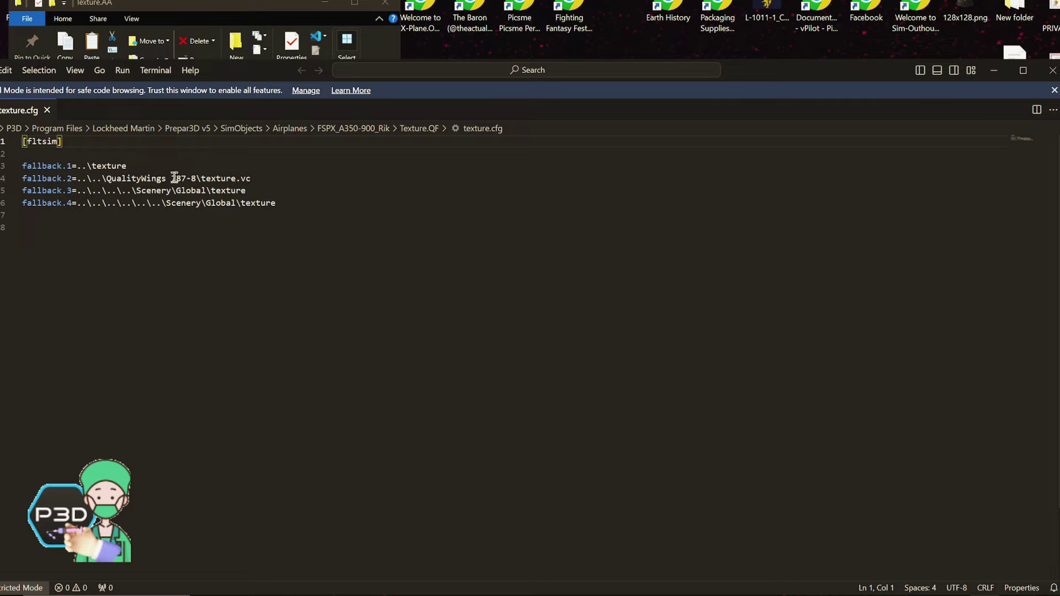
pyautogui.click(1052, 71)
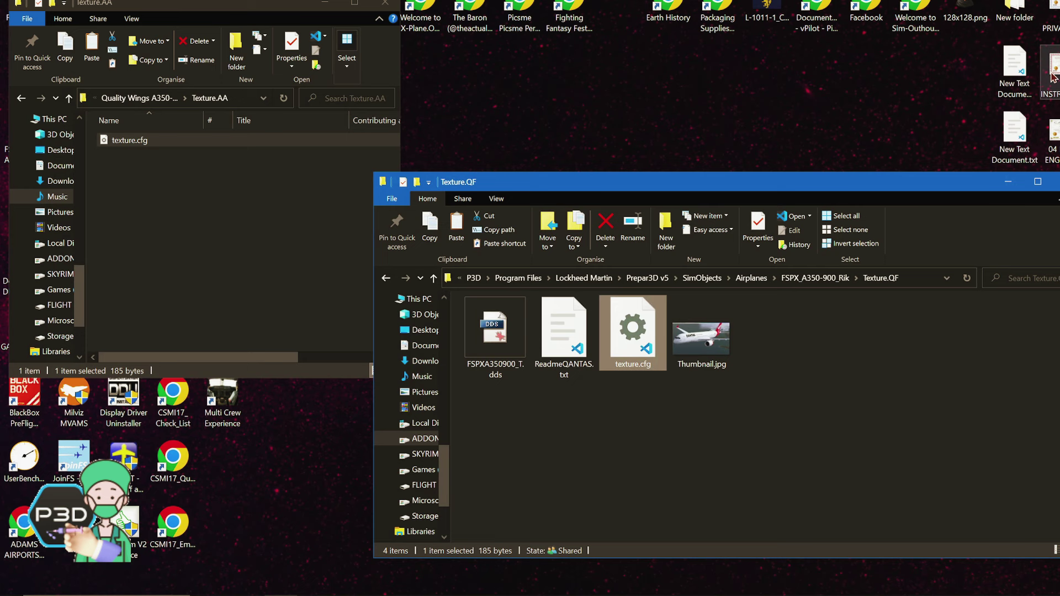
pyautogui.click(798, 276)
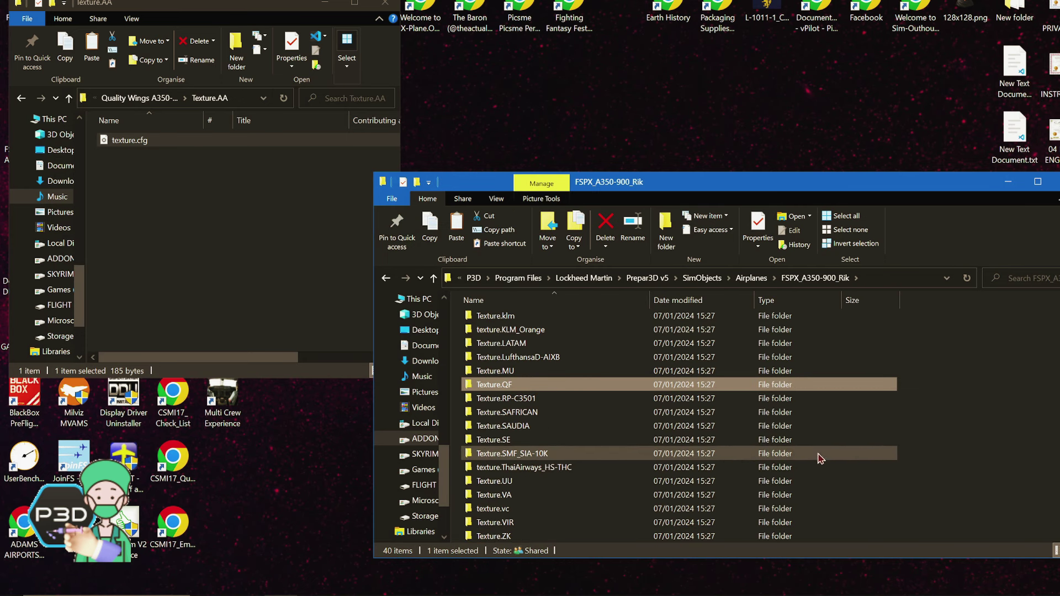
pyautogui.click(126, 230)
pyautogui.click(153, 98)
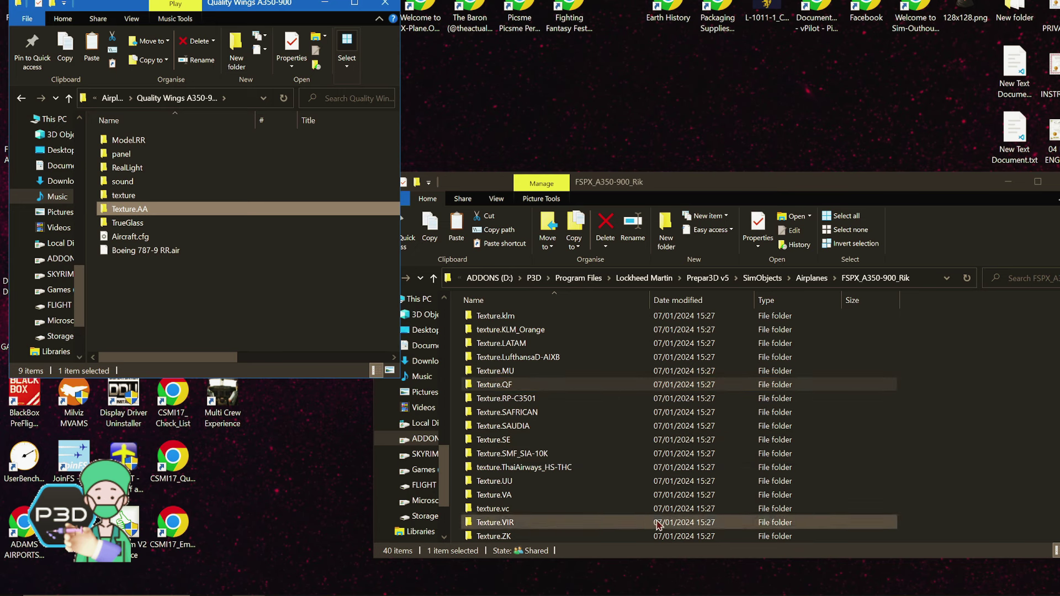
pyautogui.doubleClick(549, 511)
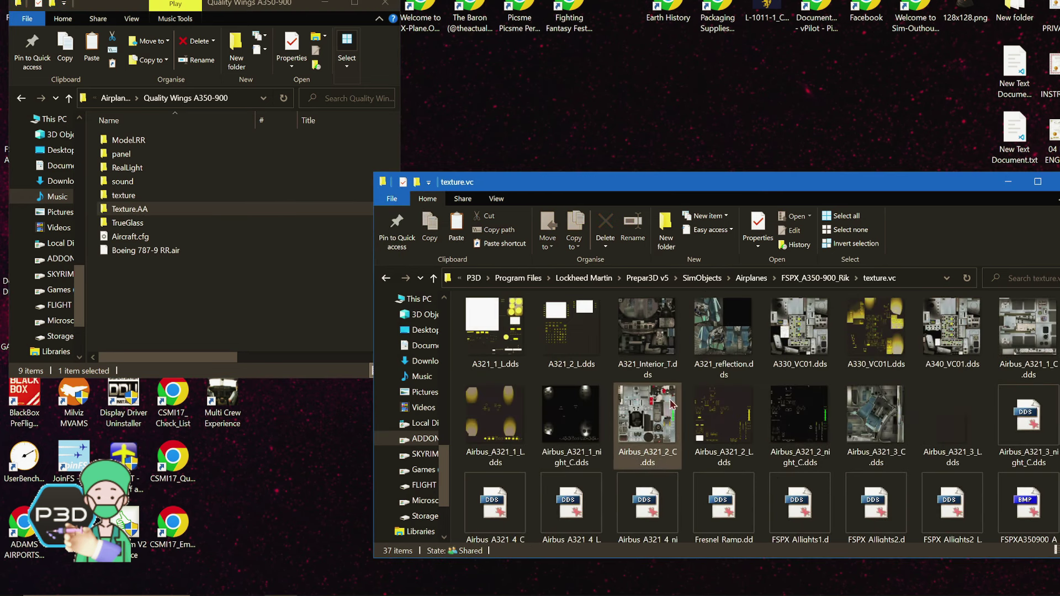
pyautogui.click(782, 280)
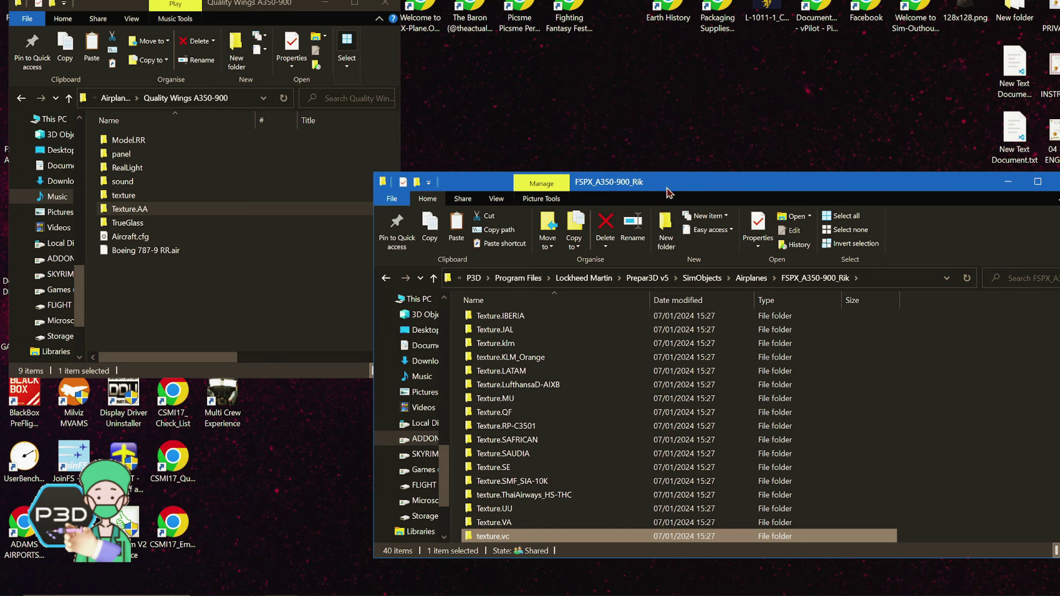
pyautogui.scroll(4, 718, 367)
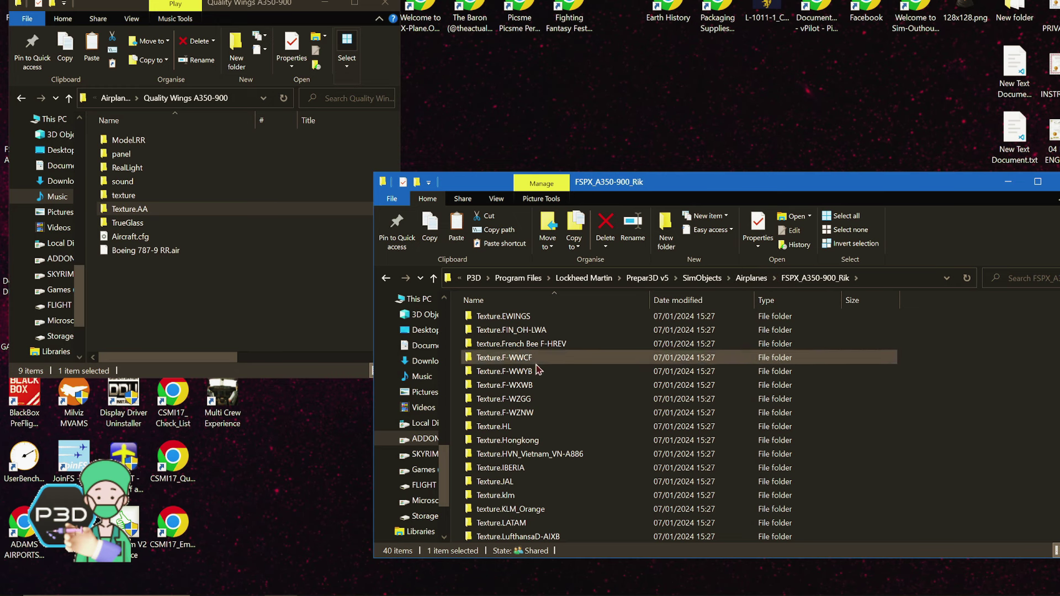
pyautogui.scroll(3, 746, 456)
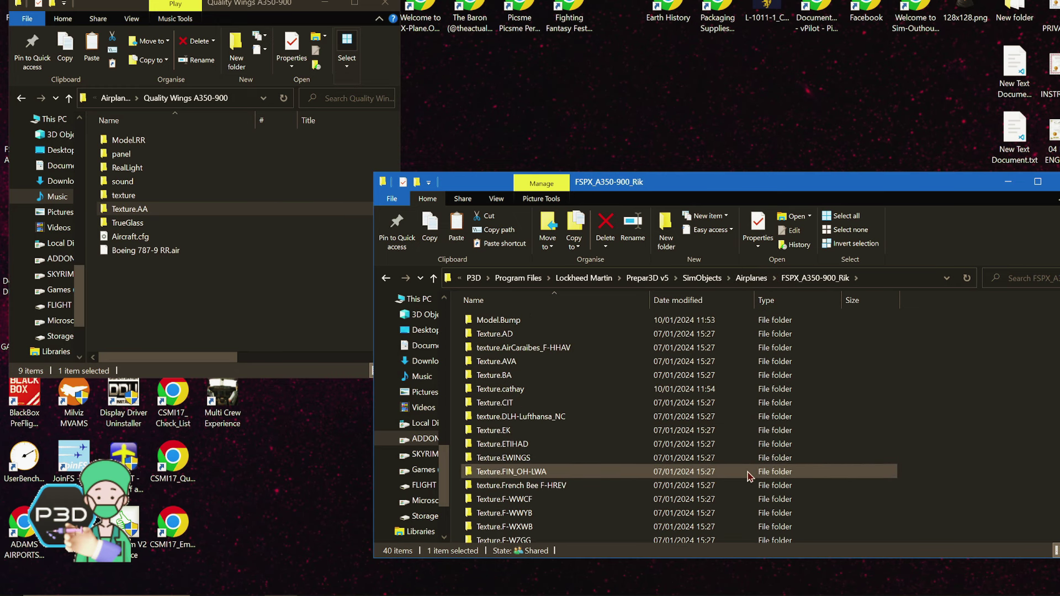
# In Prepar3D, set the Time and Season time of day to Night
pyautogui.click(967, 586)
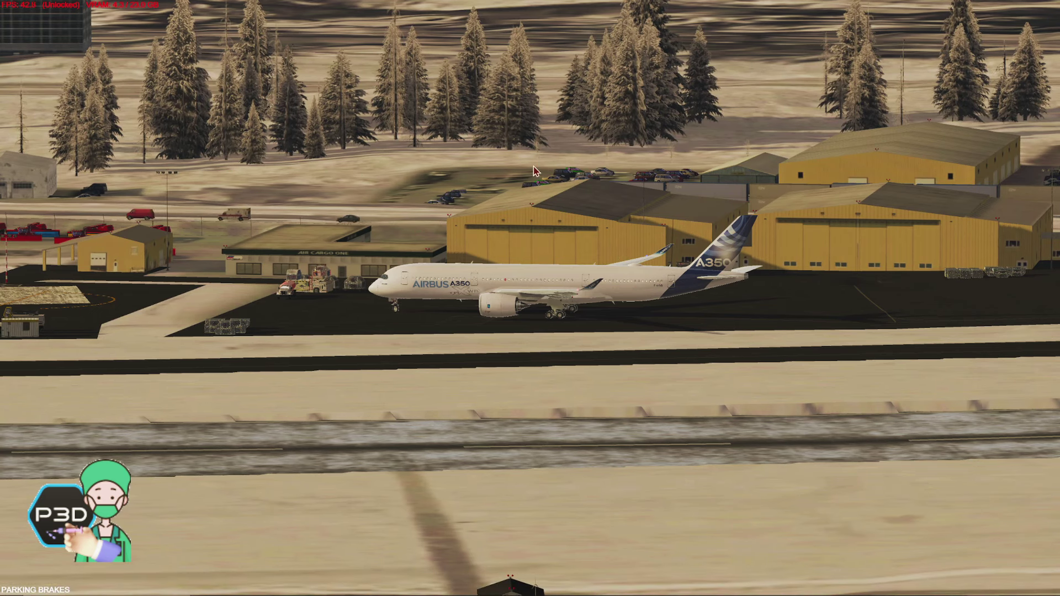
pyautogui.moveTo(243, 21)
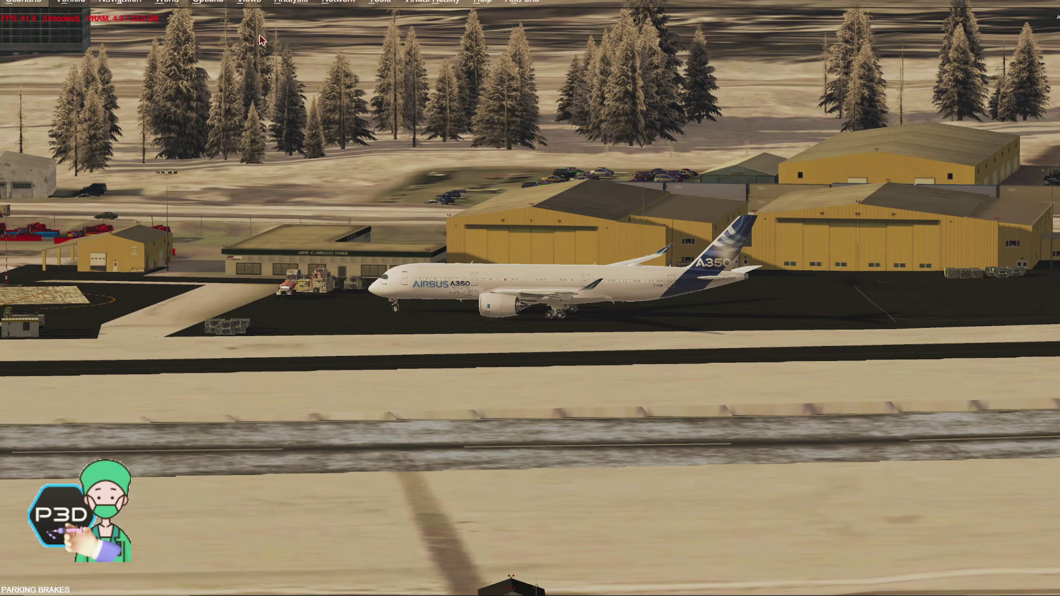
pyautogui.click(174, 22)
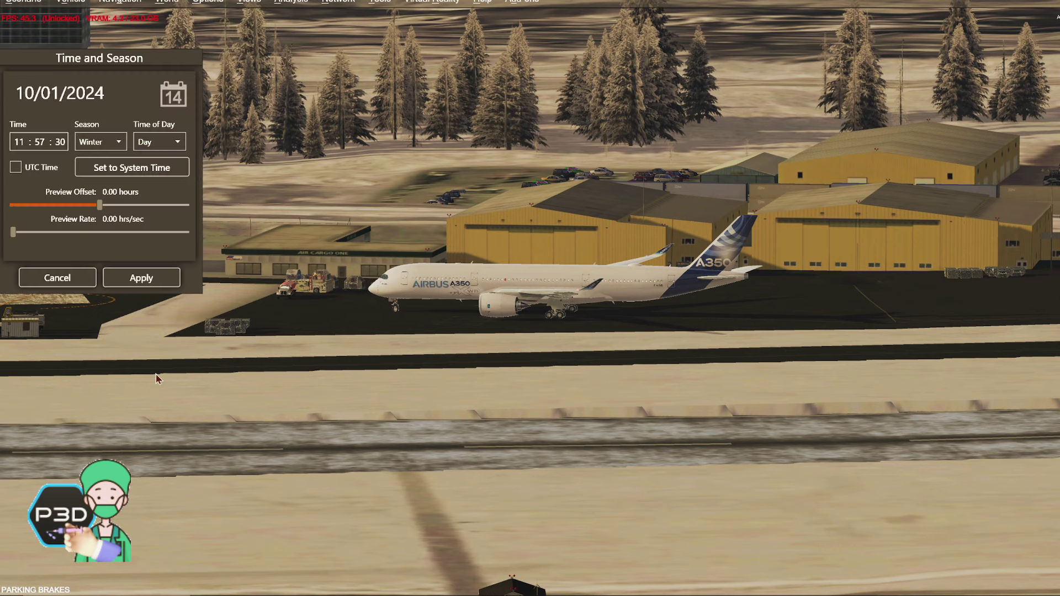
pyautogui.click(158, 203)
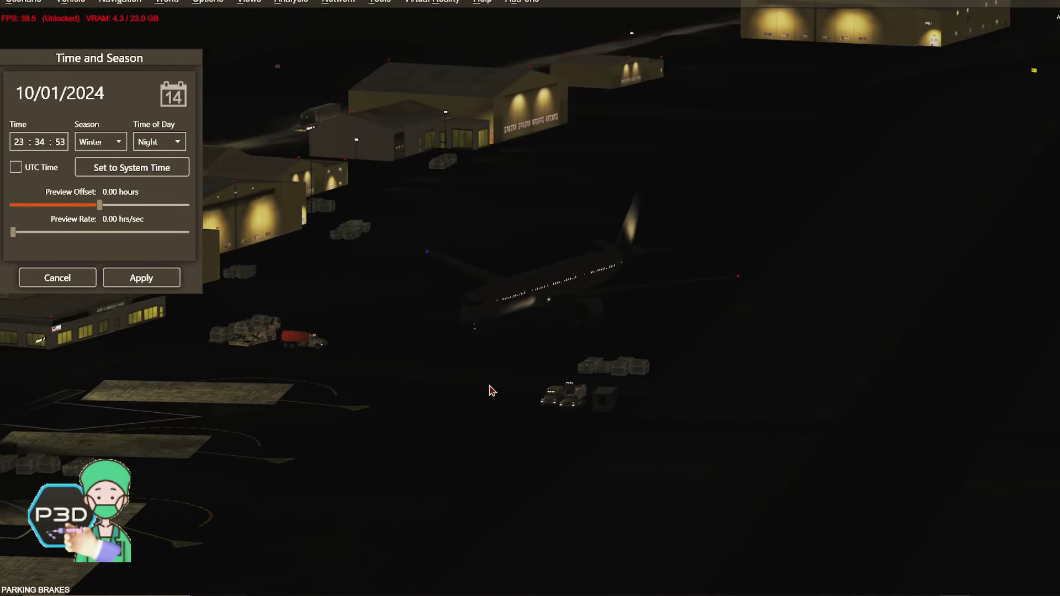
pyautogui.scroll(5, 490, 390)
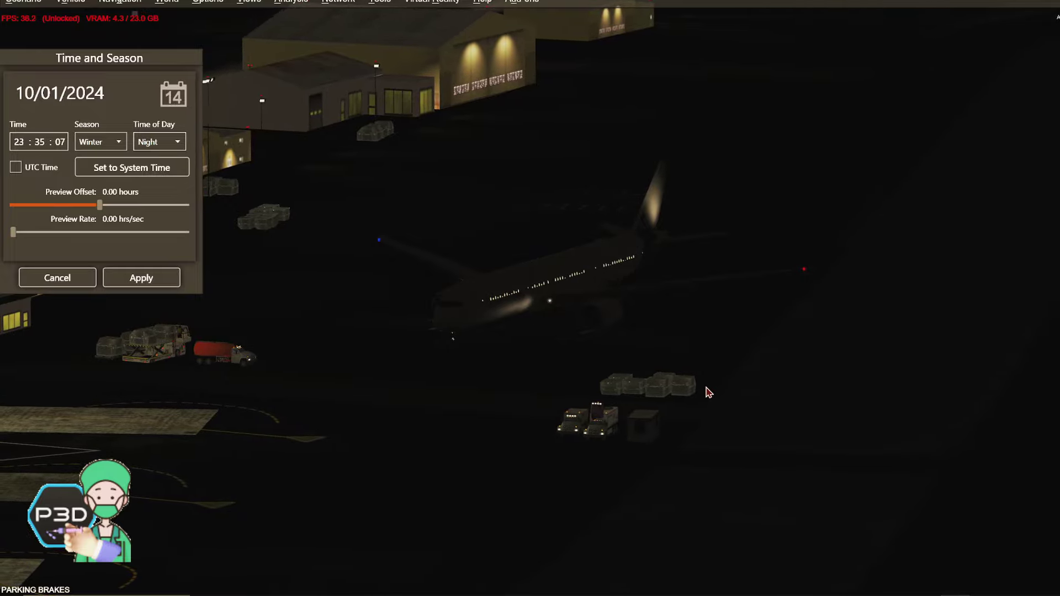
# Cancel the Night change to restore daylight and switch to the ChasePlane on-board cockpit view
pyautogui.click(70, 283)
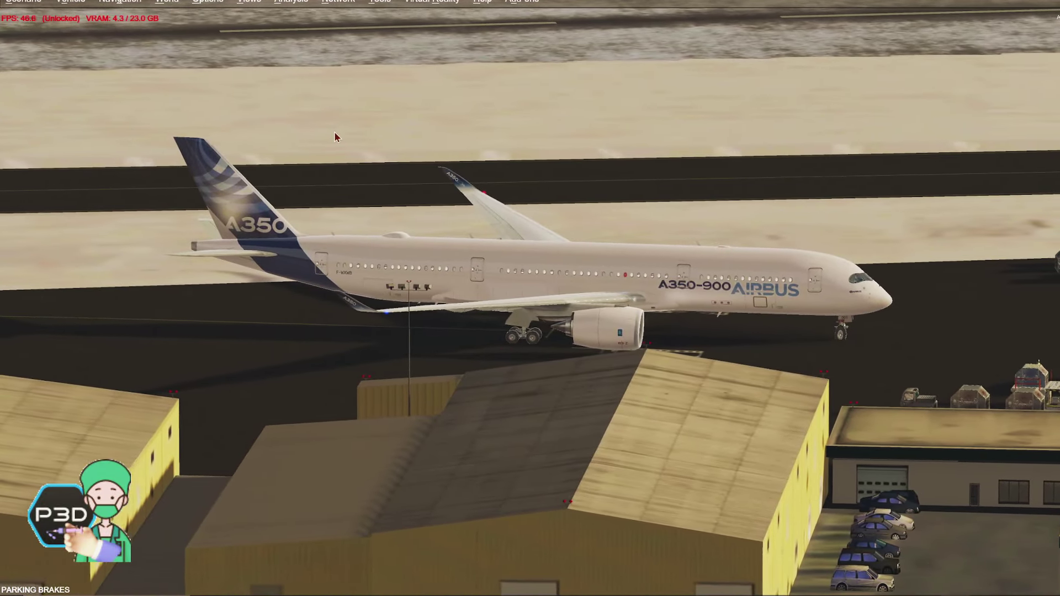
pyautogui.rightClick(484, 152)
pyautogui.click(643, 164)
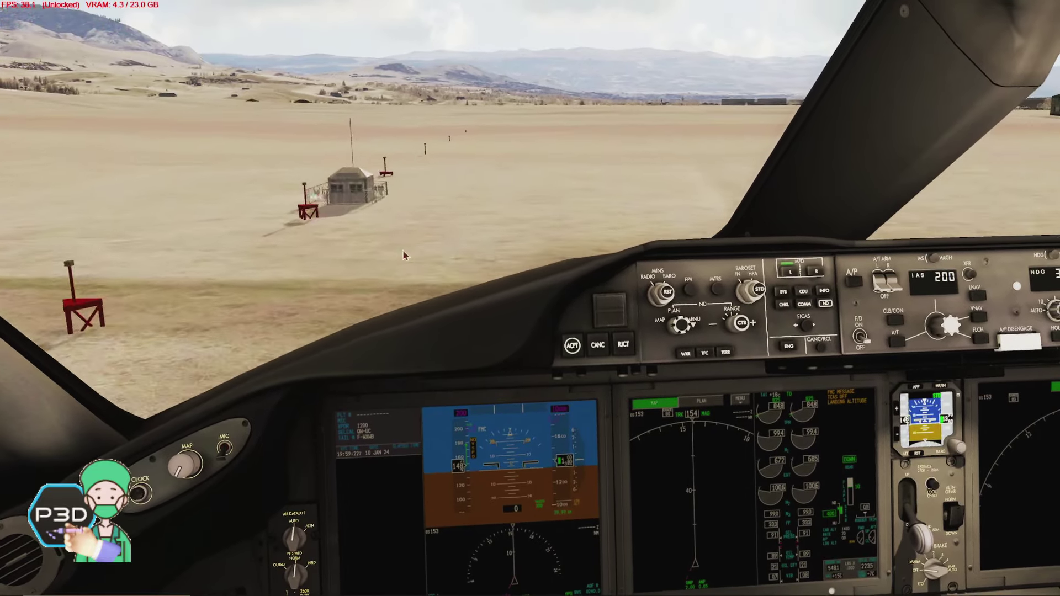
# View the A350 from the outside Spot camera, then bring up the camera options again
pyautogui.rightClick(452, 179)
pyautogui.moveTo(552, 202)
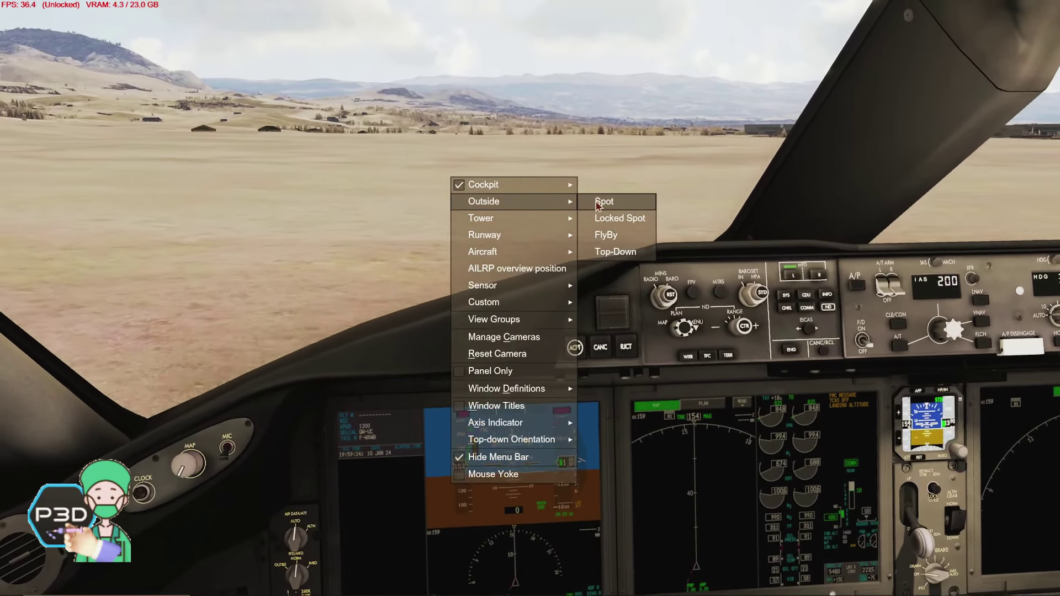
pyautogui.click(598, 202)
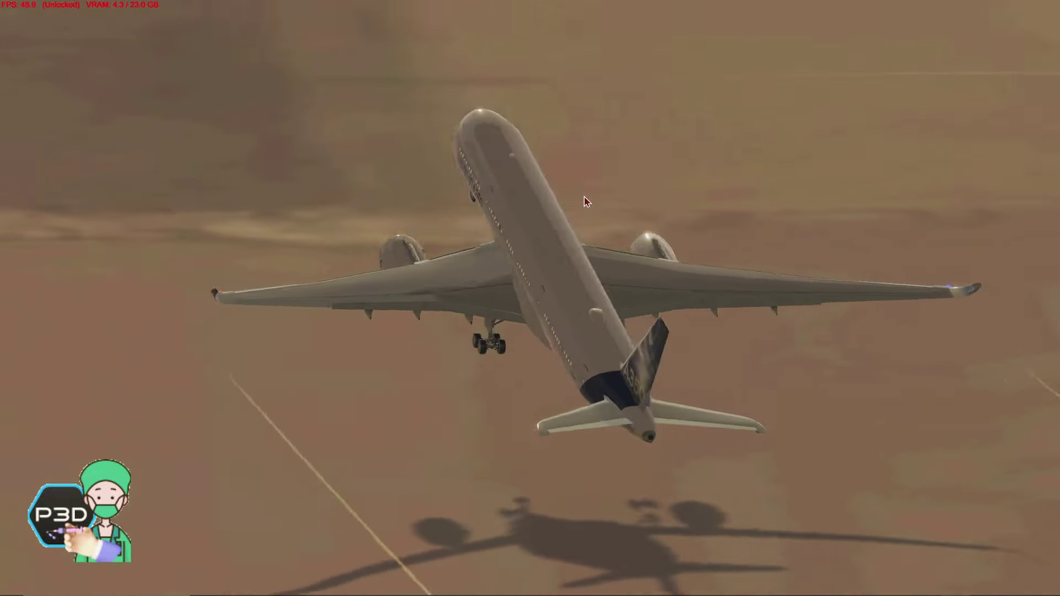
pyautogui.rightClick(587, 202)
pyautogui.moveTo(552, 161)
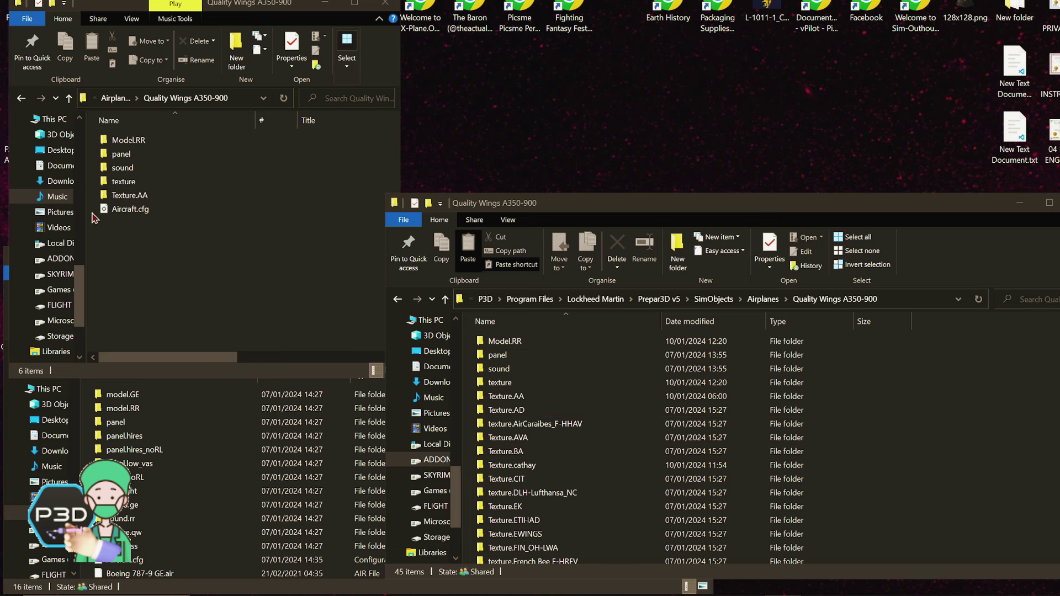
# Copy all six dummy A350-900 items into the installed Quality Wings A350-900 folder, replacing existing files
pyautogui.moveTo(154, 284); pyautogui.dragTo(191, 138)
pyautogui.rightClick(190, 138)
pyautogui.click(32, 437)
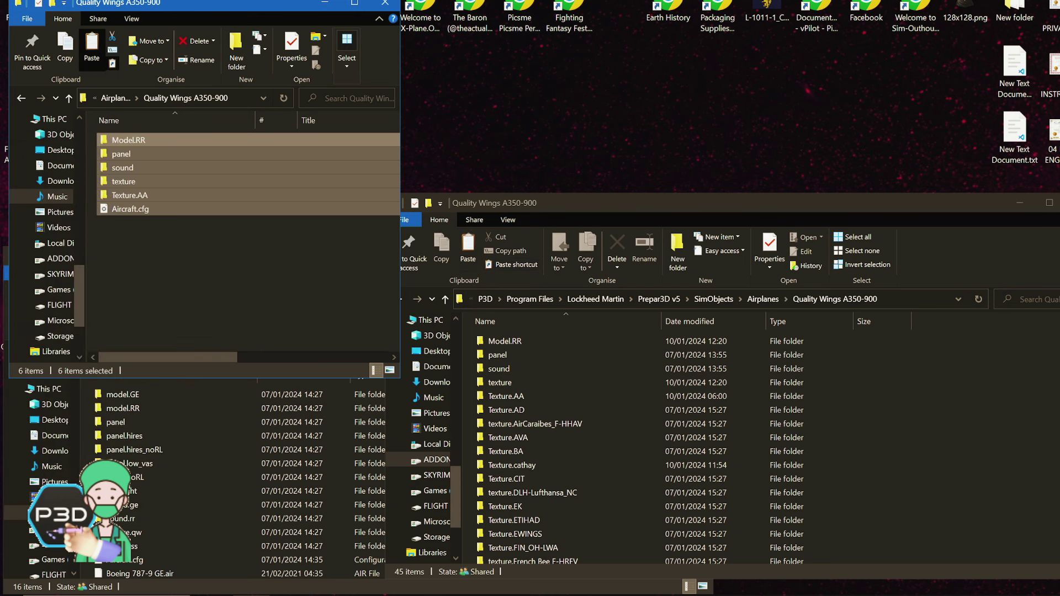
pyautogui.click(967, 401)
pyautogui.rightClick(968, 398)
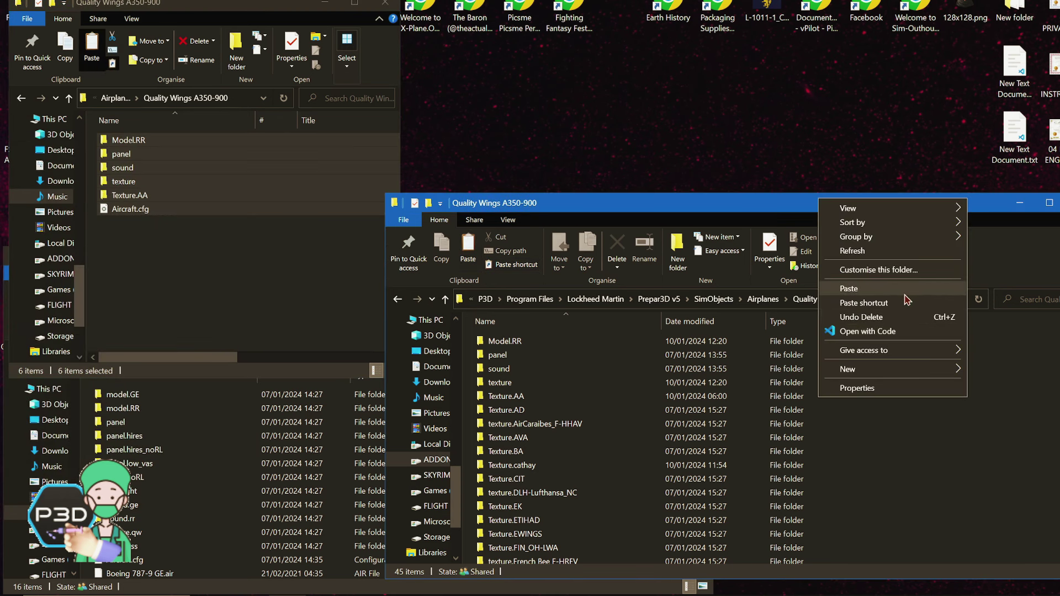
pyautogui.click(849, 288)
pyautogui.click(503, 255)
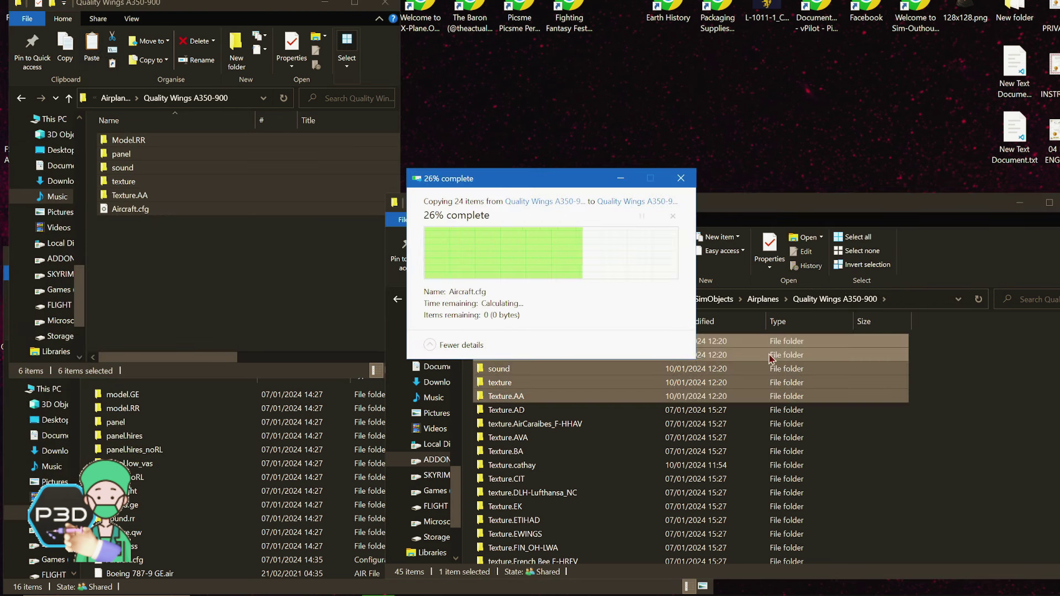
# Copy Boeing 787-9 RR.air from the QualityWings 787-9 folder into the installed Quality Wings A350-900 folder
pyautogui.click(1005, 422)
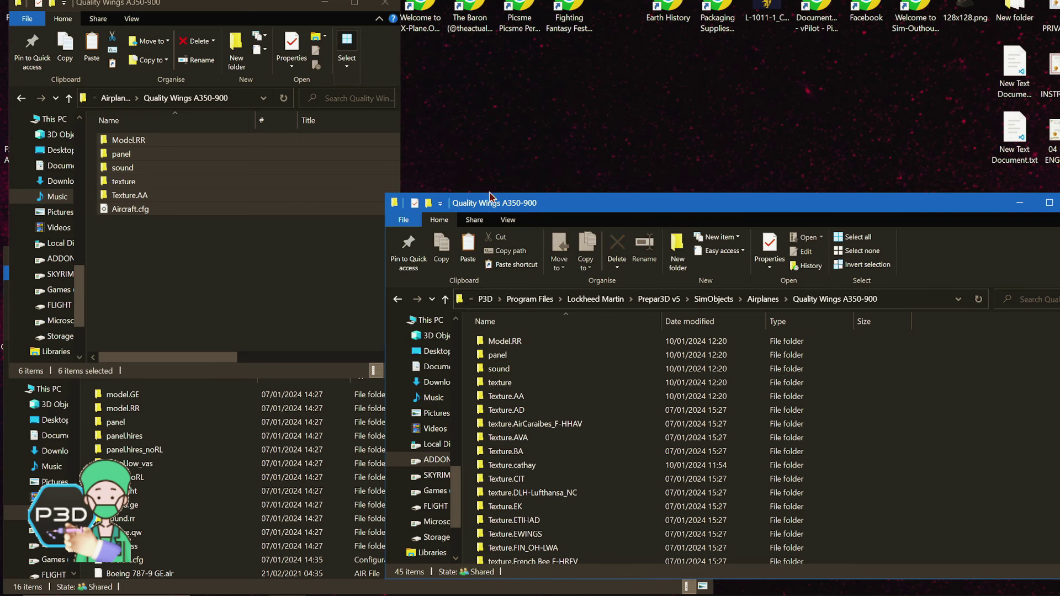
pyautogui.click(284, 437)
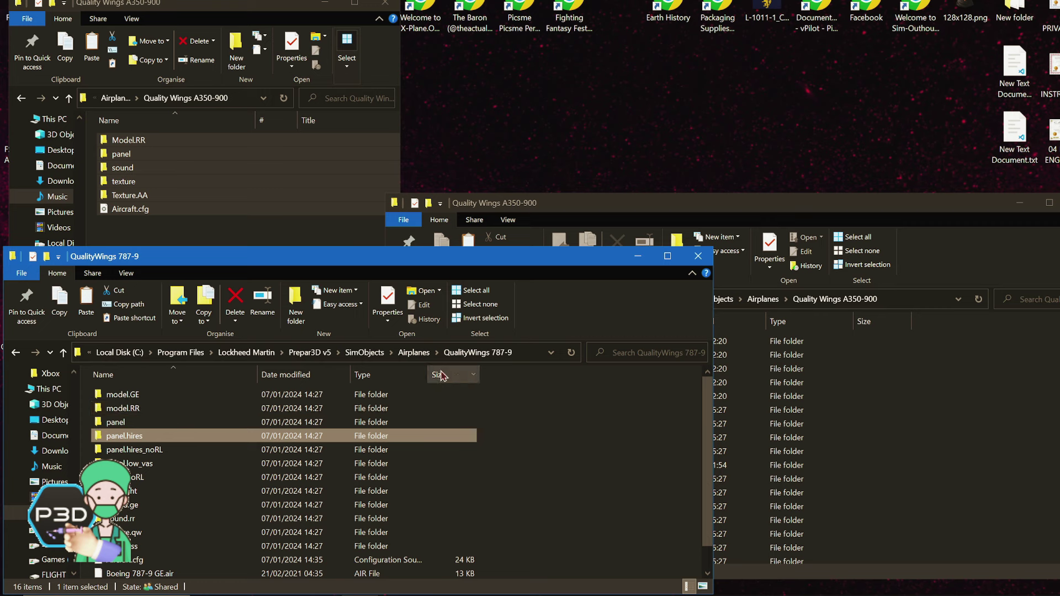
pyautogui.scroll(-1, 585, 444)
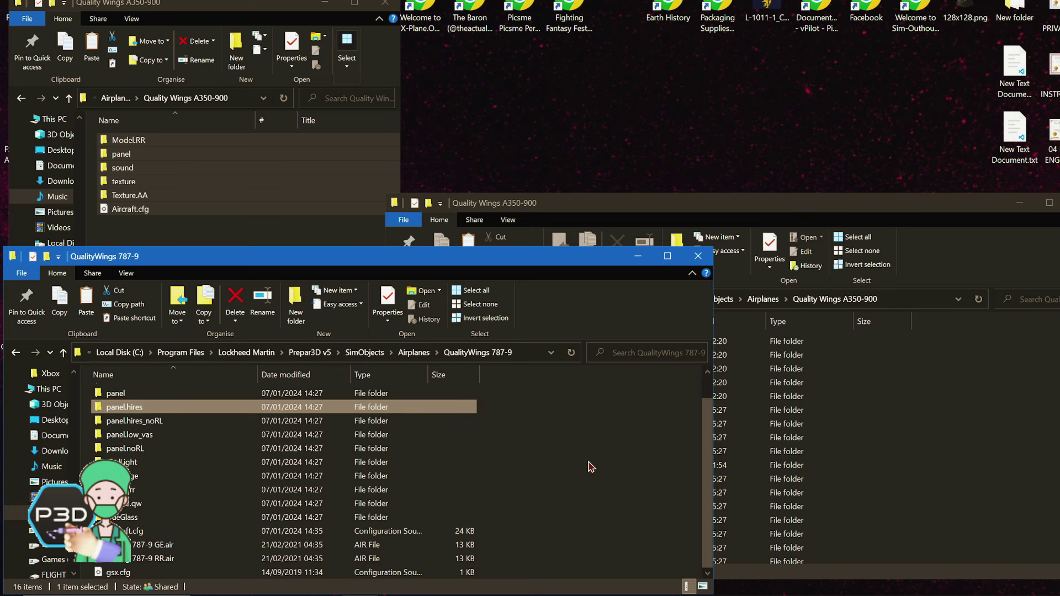
pyautogui.click(590, 470)
pyautogui.click(201, 559)
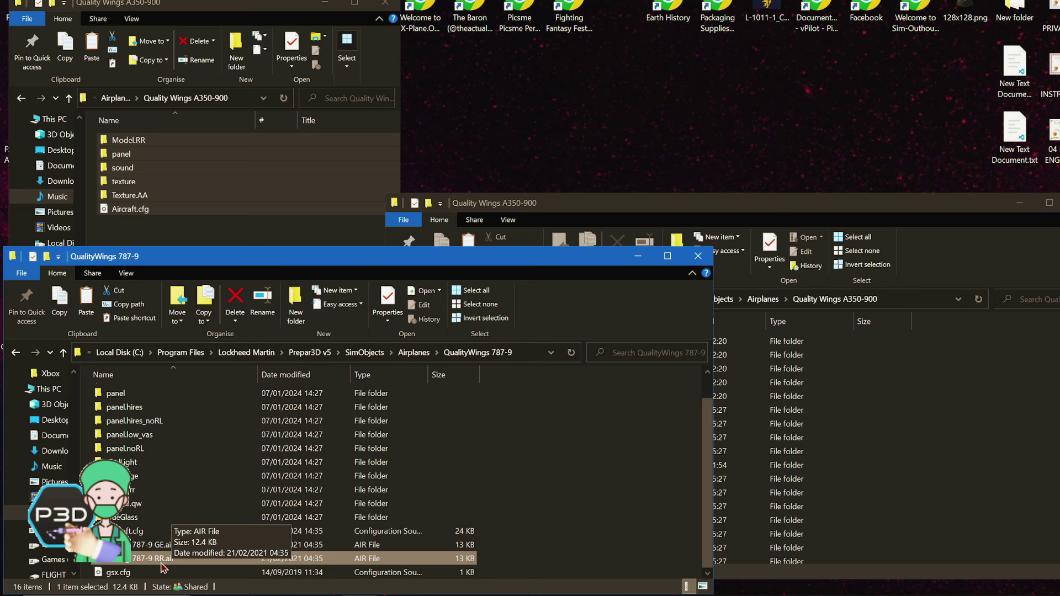
pyautogui.rightClick(159, 563)
pyautogui.click(160, 481)
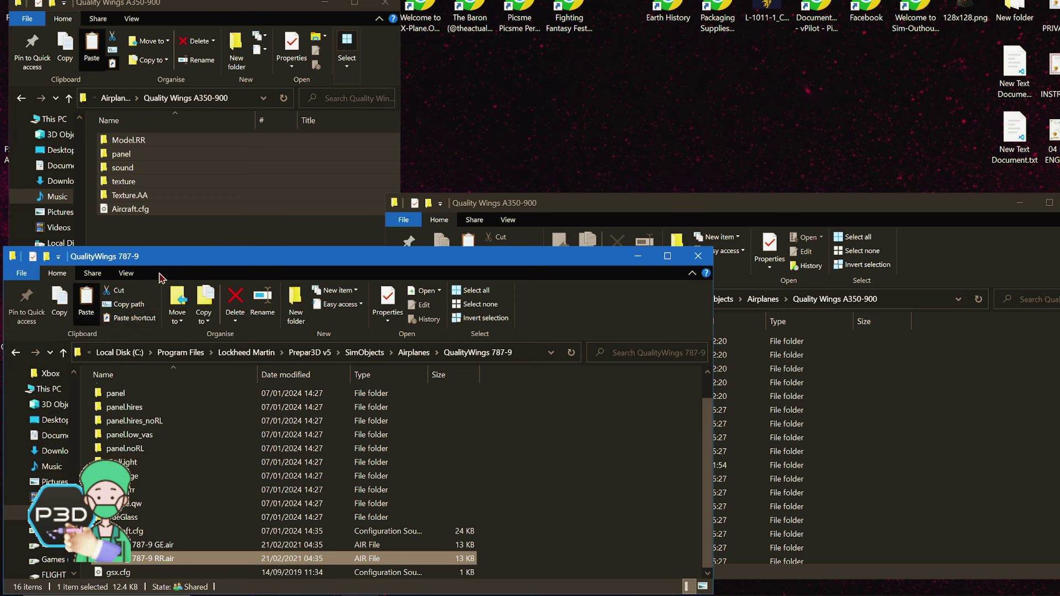
pyautogui.click(916, 450)
pyautogui.scroll(-5, 988, 448)
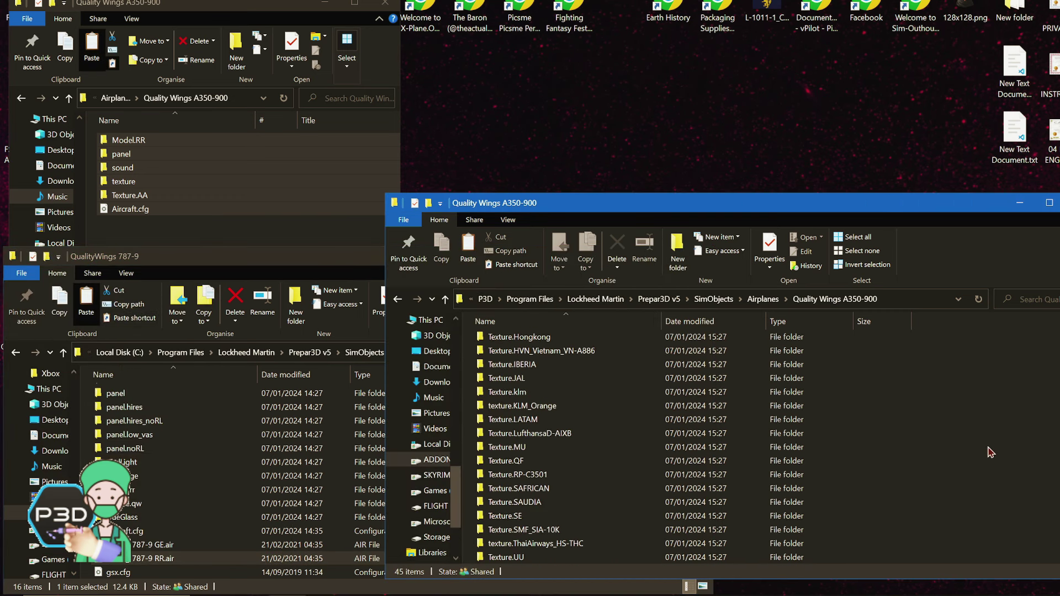
pyautogui.rightClick(990, 452)
pyautogui.click(911, 336)
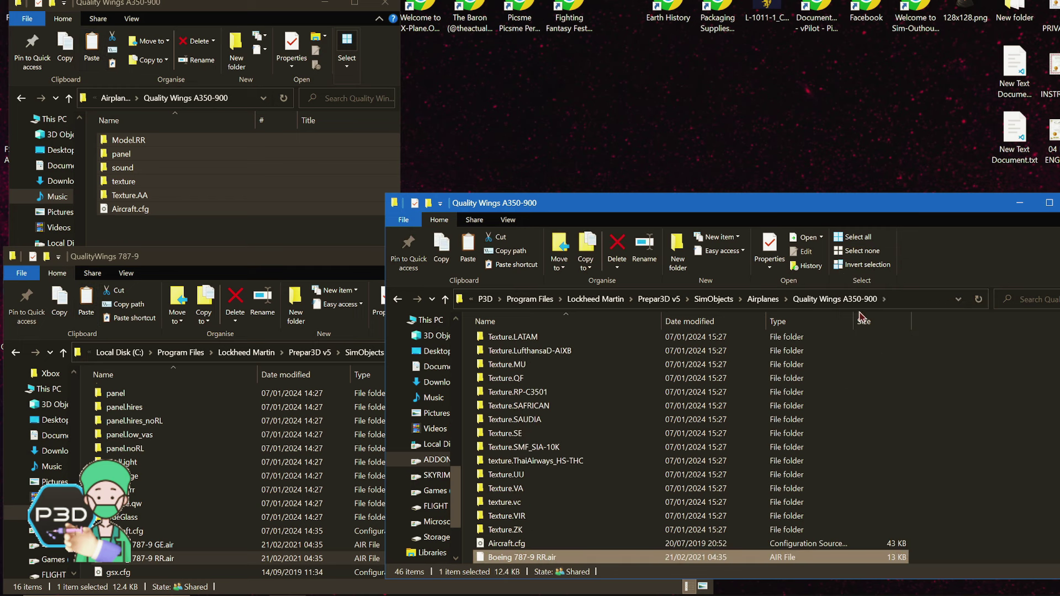
pyautogui.scroll(10, 474, 489)
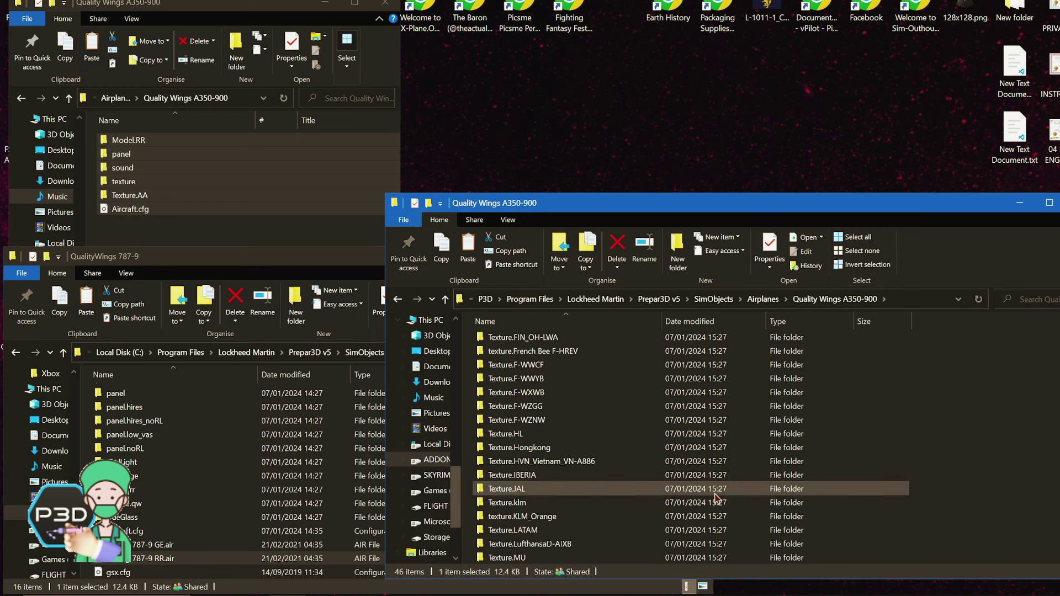
pyautogui.scroll(1, 184, 396)
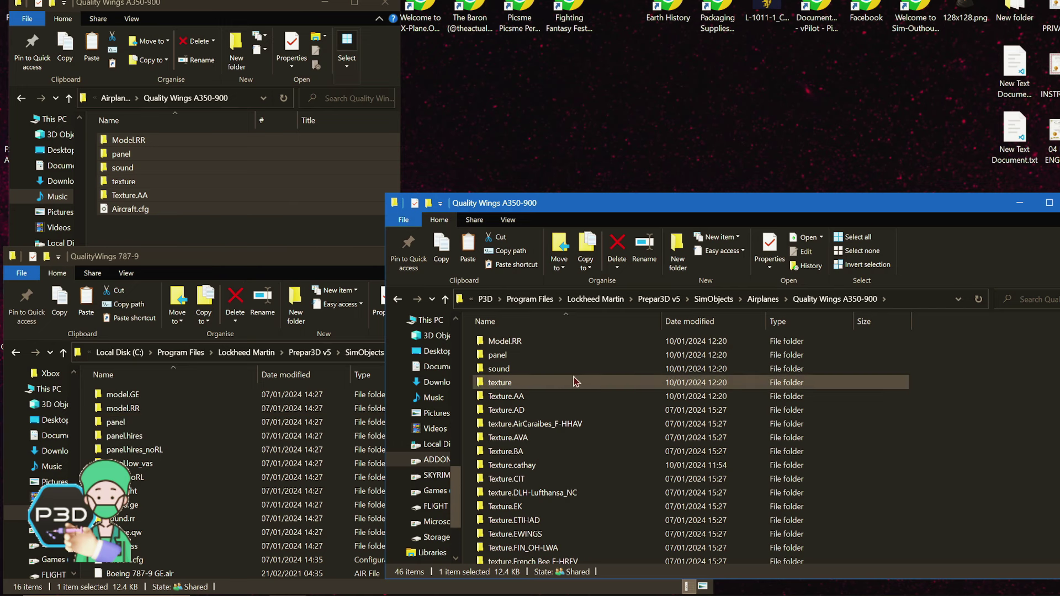
# Copy QW789_VC_P3D.MDL from the 787-9 model.RR folder and check the A350's Model.RR folder
pyautogui.doubleClick(180, 408)
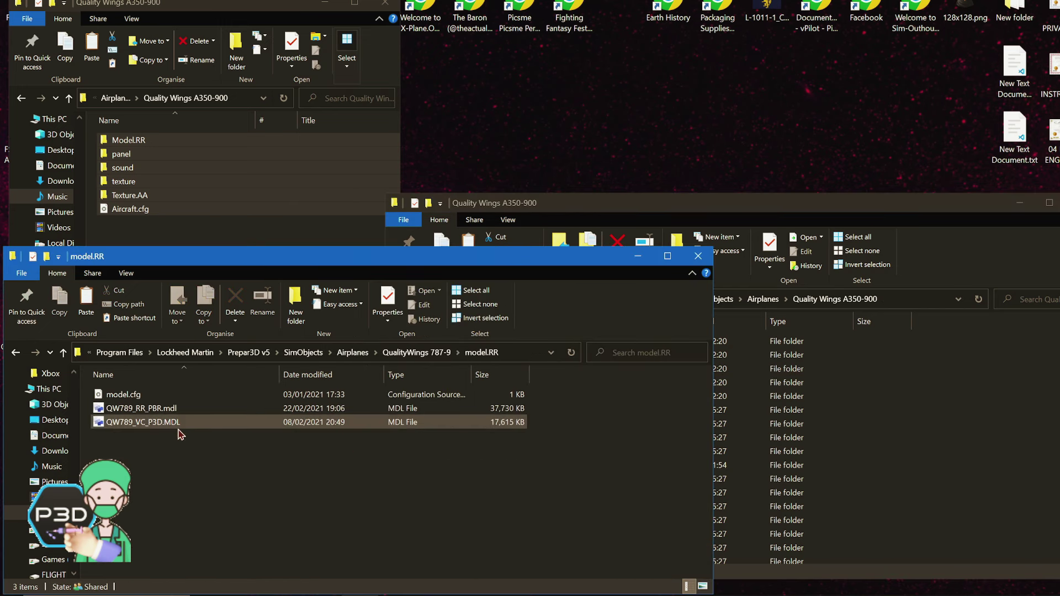
pyautogui.click(155, 425)
pyautogui.rightClick(155, 425)
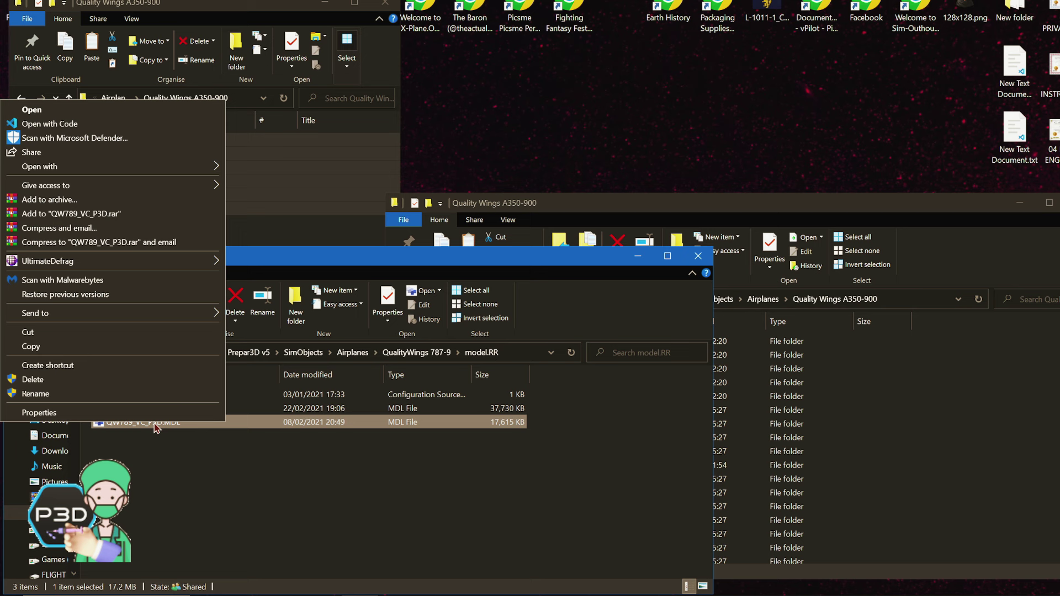
pyautogui.click(55, 347)
pyautogui.click(915, 431)
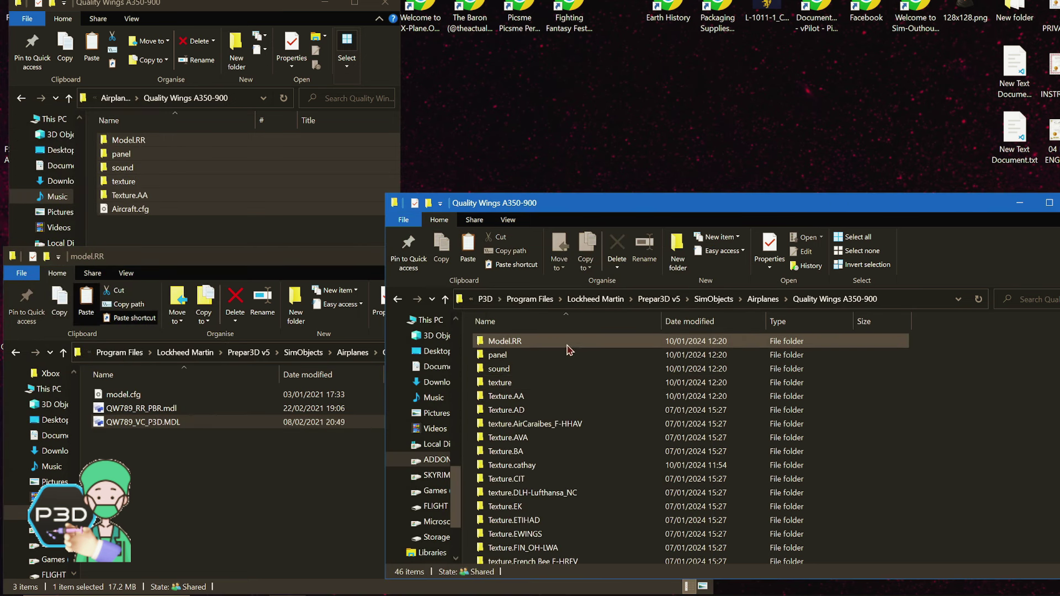
pyautogui.doubleClick(519, 341)
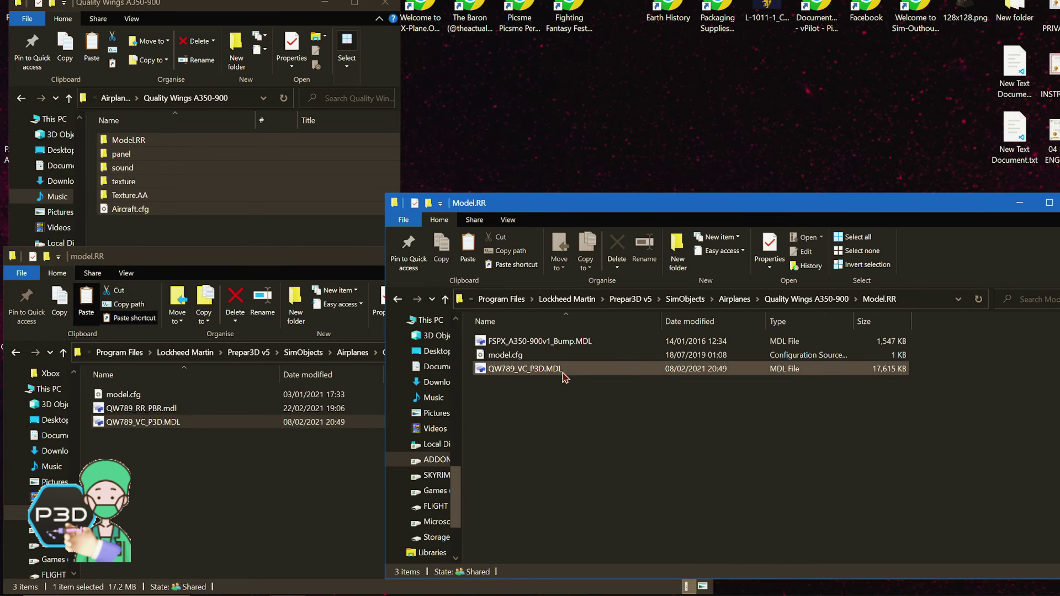
pyautogui.click(778, 298)
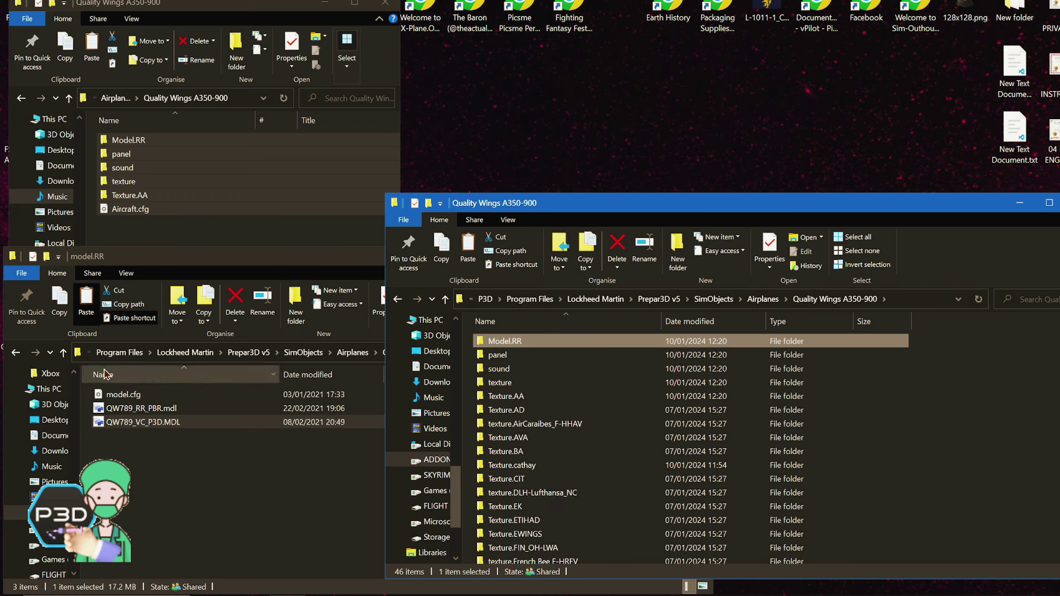
# Close the extra top-left A350 window and return to the A350-900 folder list
pyautogui.click(166, 381)
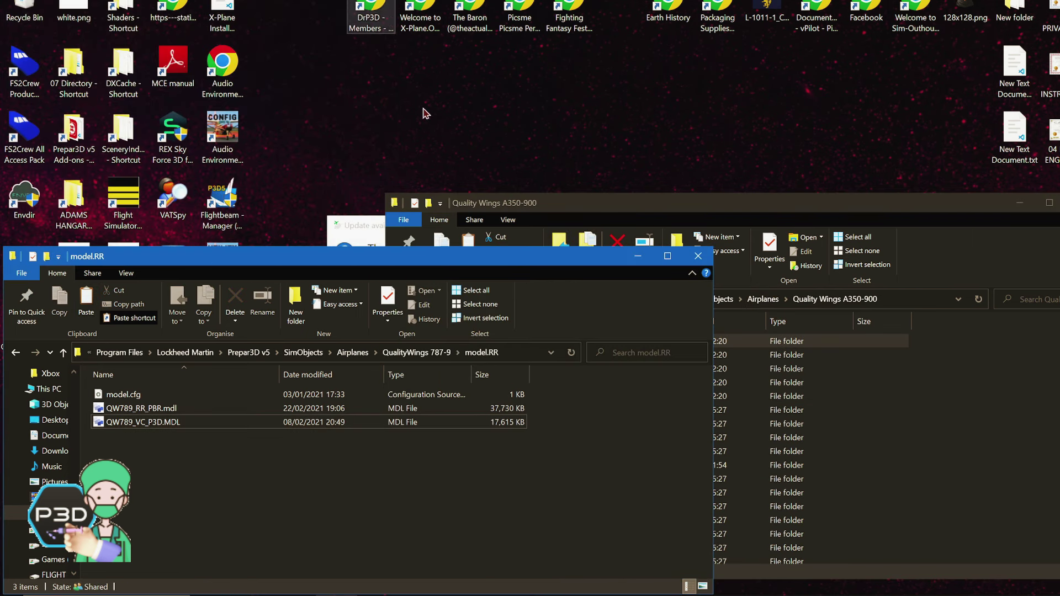
pyautogui.click(385, 3)
pyautogui.click(1009, 415)
pyautogui.click(1009, 415)
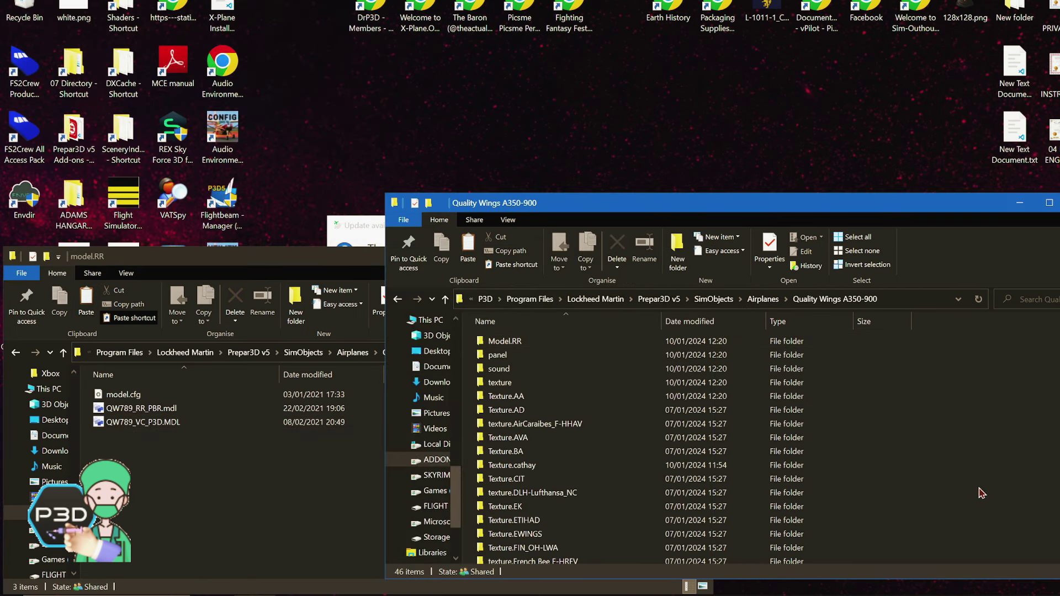
# Check texture.cfg in Texture.AA, then browse to the texture.ThaiAirways_HS-THC livery folder
pyautogui.doubleClick(510, 398)
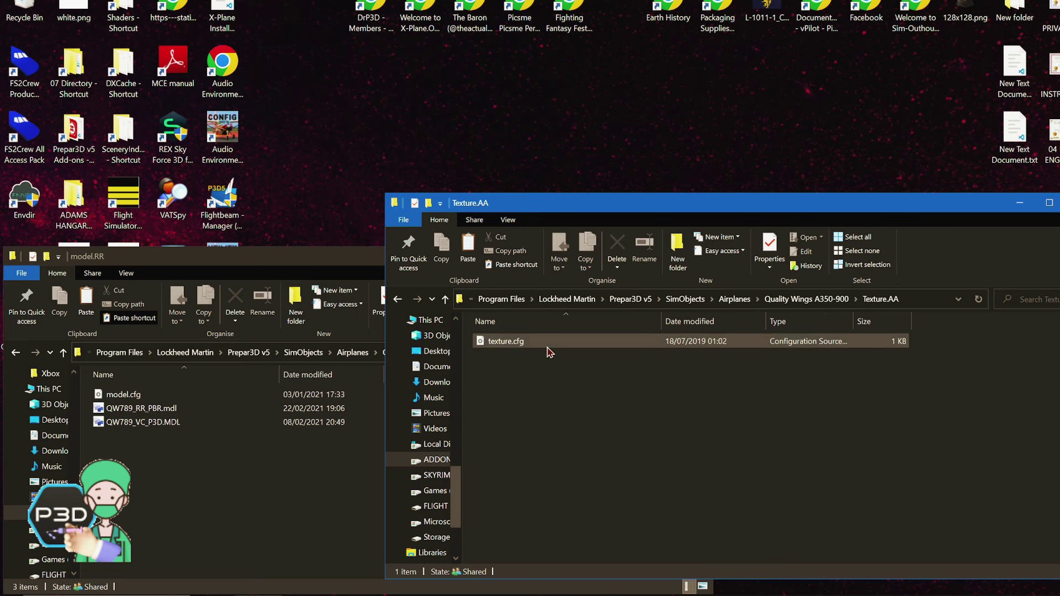
pyautogui.rightClick(505, 343)
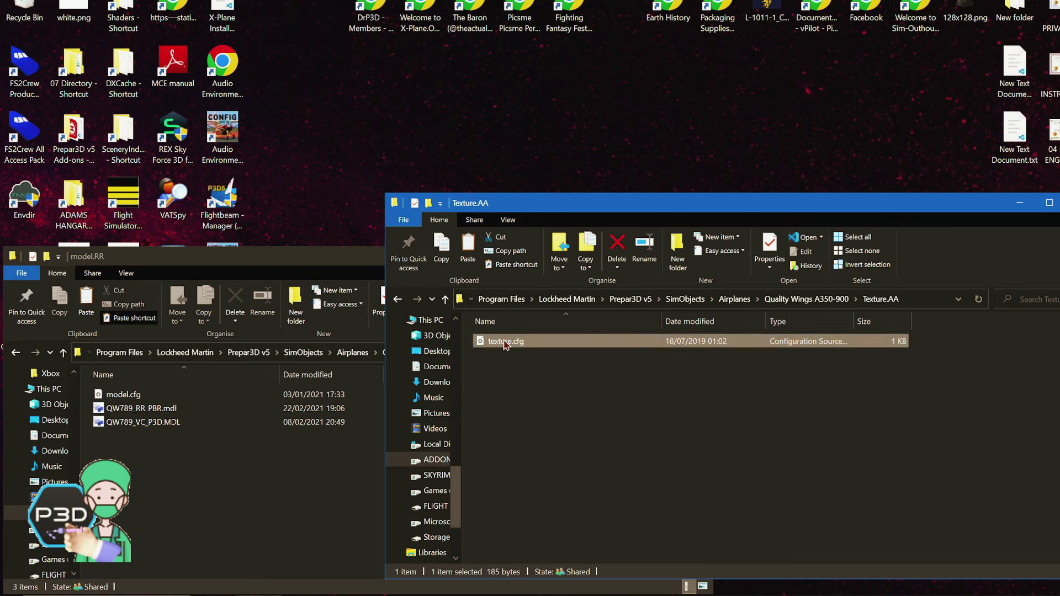
pyautogui.click(730, 460)
pyautogui.click(806, 298)
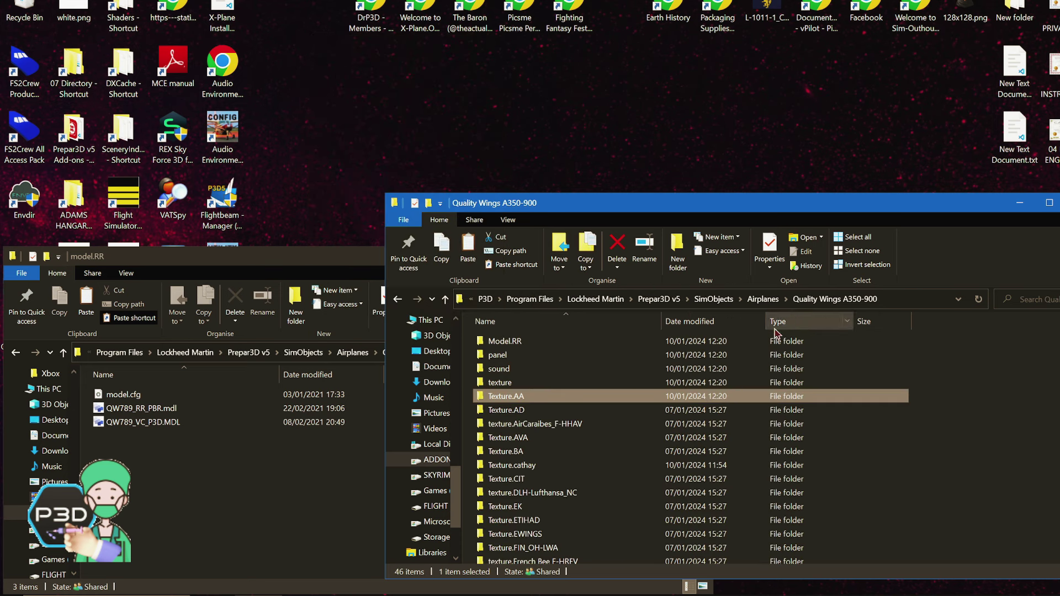
pyautogui.scroll(-4, 684, 454)
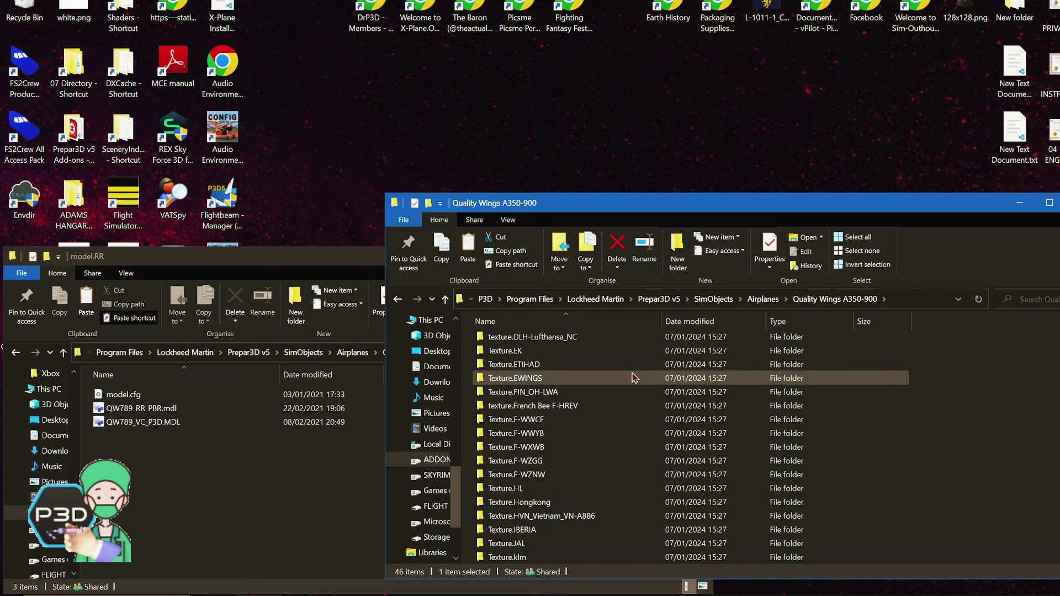
pyautogui.scroll(-4, 626, 529)
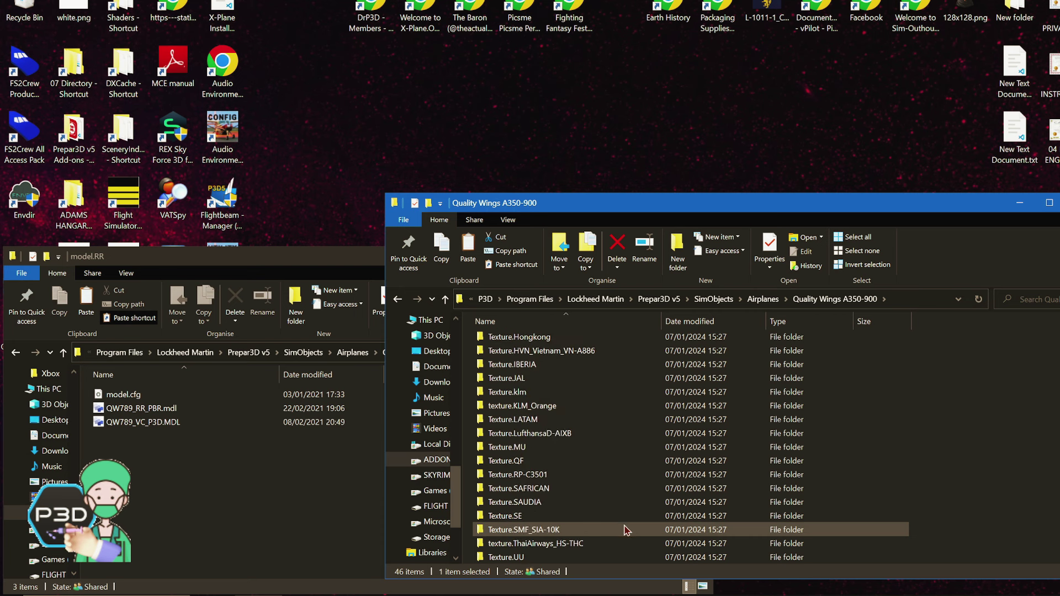
pyautogui.scroll(-2, 611, 517)
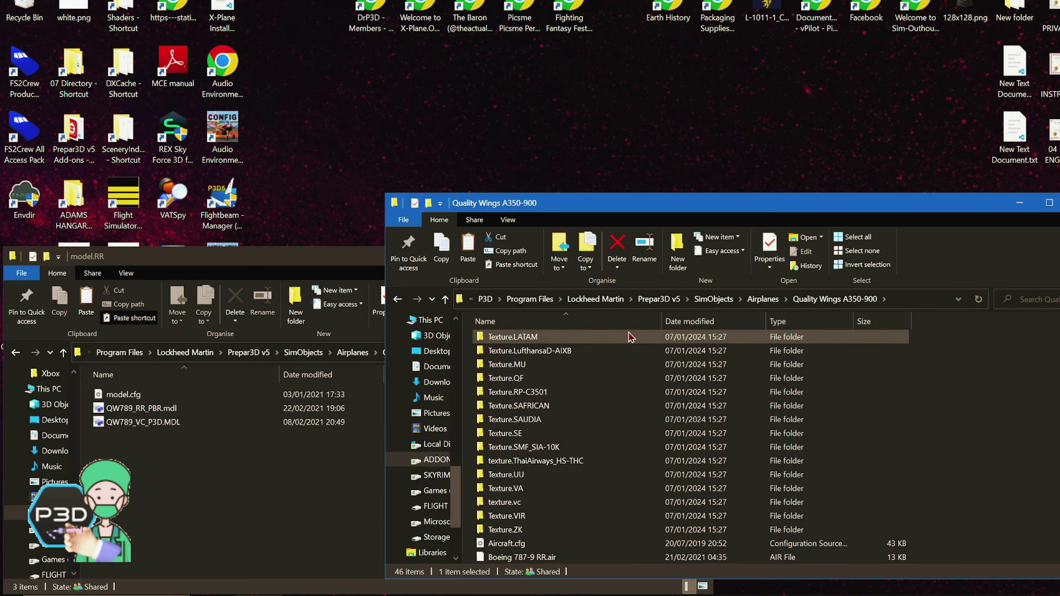
pyautogui.click(585, 461)
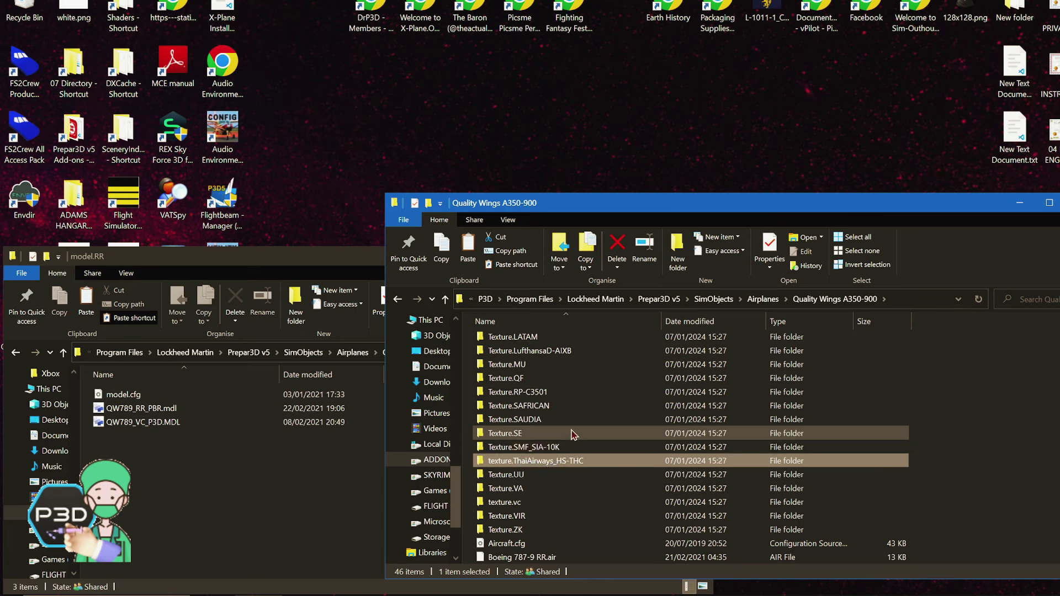
pyautogui.scroll(7, 584, 417)
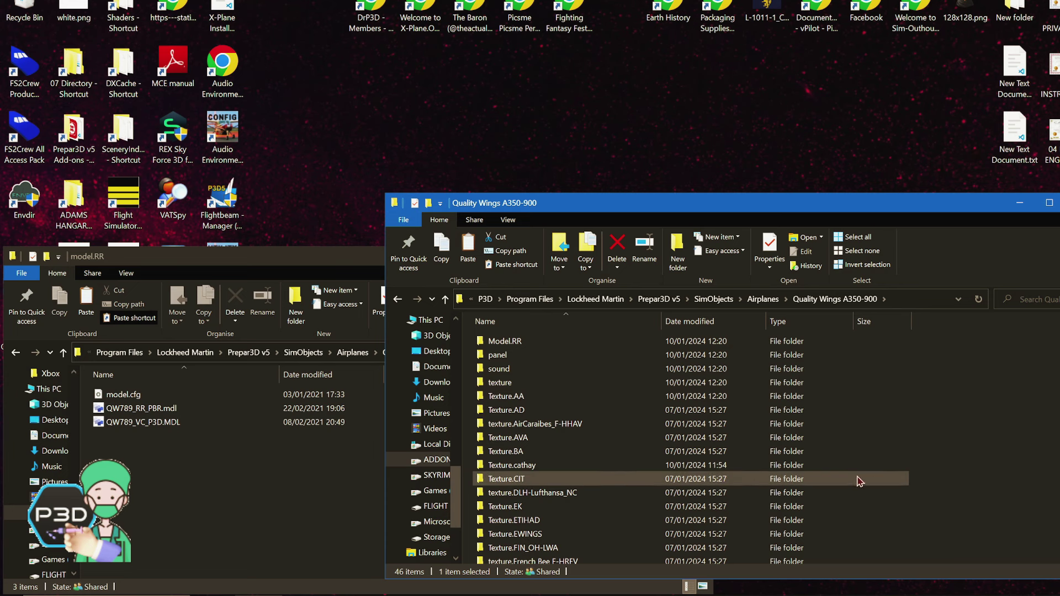
# Navigate one window to Airplanes and the other to the dummy Prepar3D v5 folder on D:
pyautogui.click(305, 253)
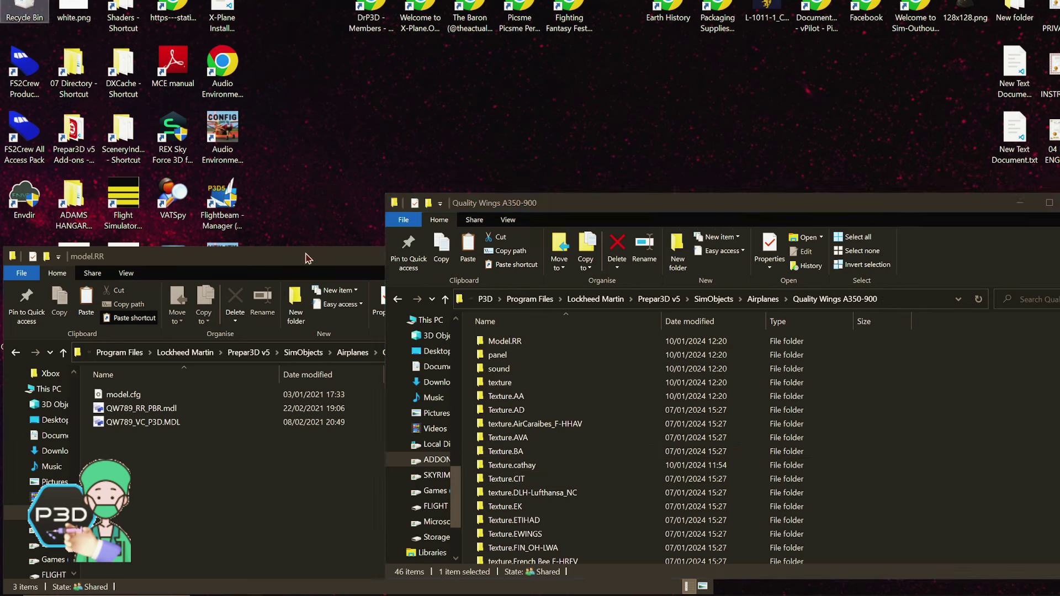
pyautogui.click(353, 352)
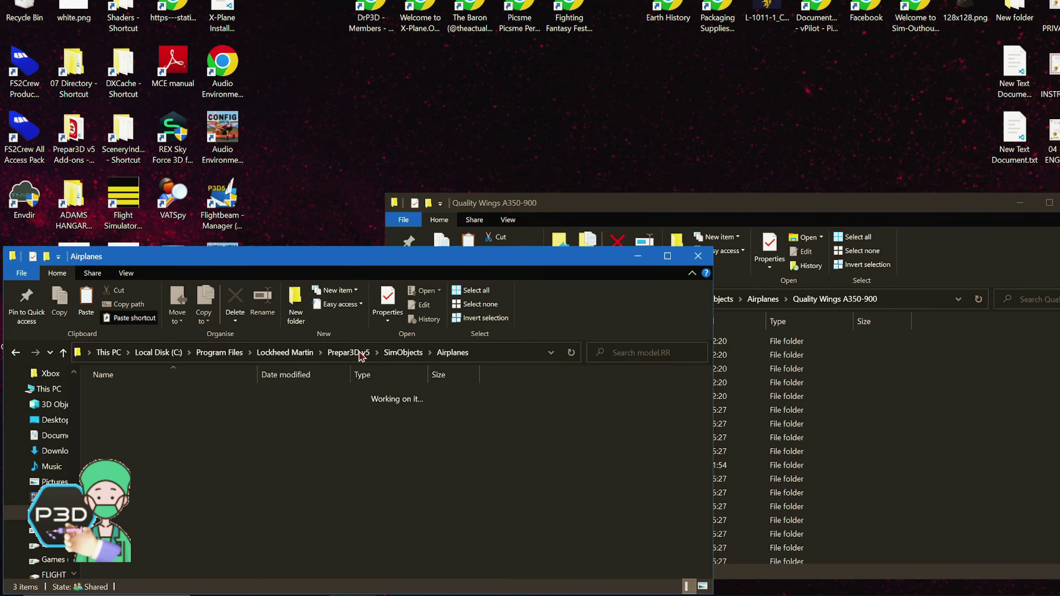
pyautogui.click(155, 519)
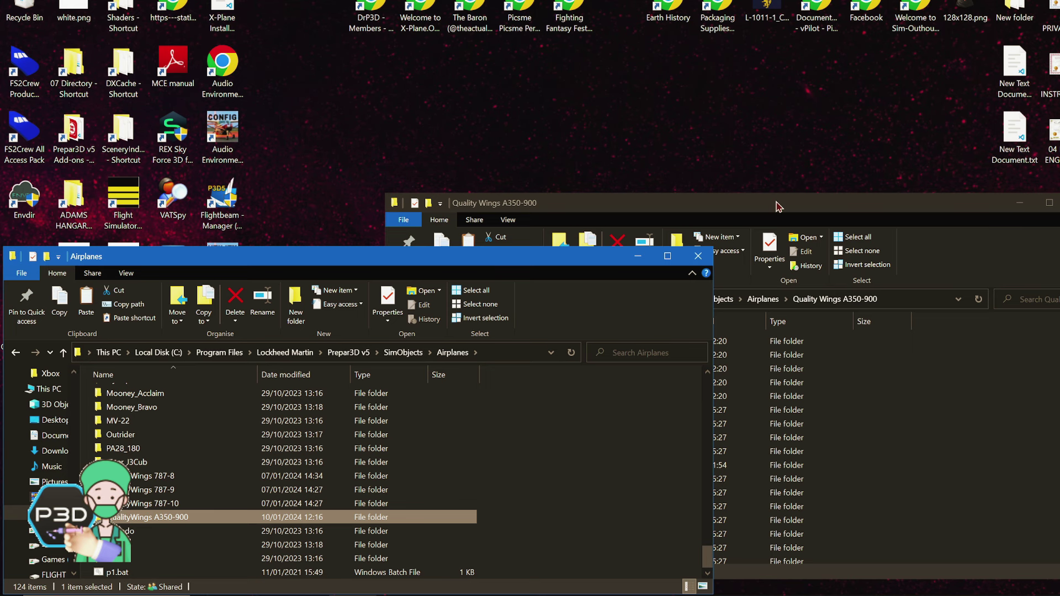
pyautogui.moveTo(778, 207); pyautogui.dragTo(671, 91)
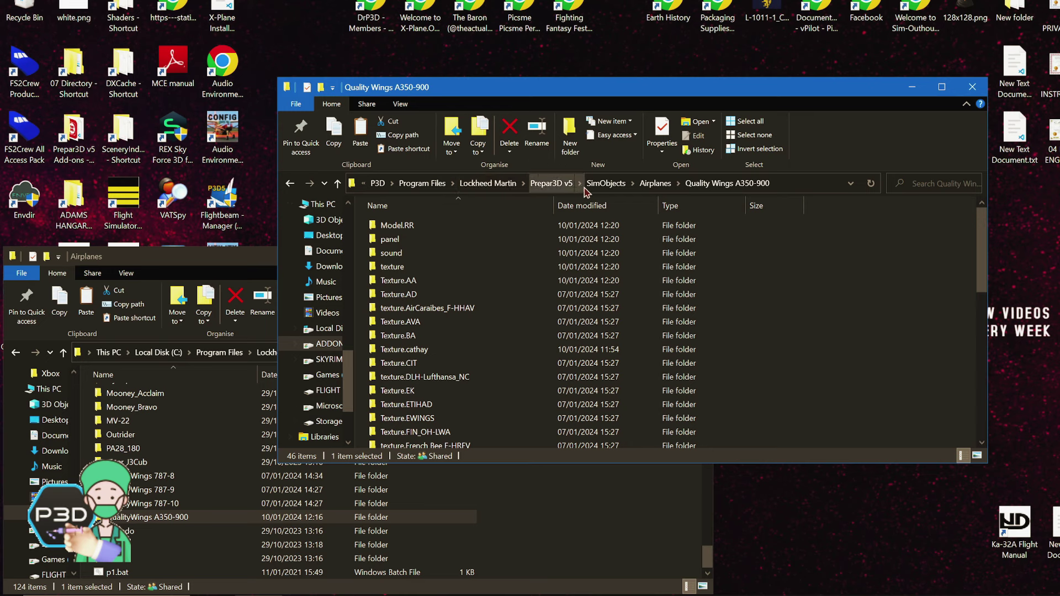
pyautogui.click(558, 188)
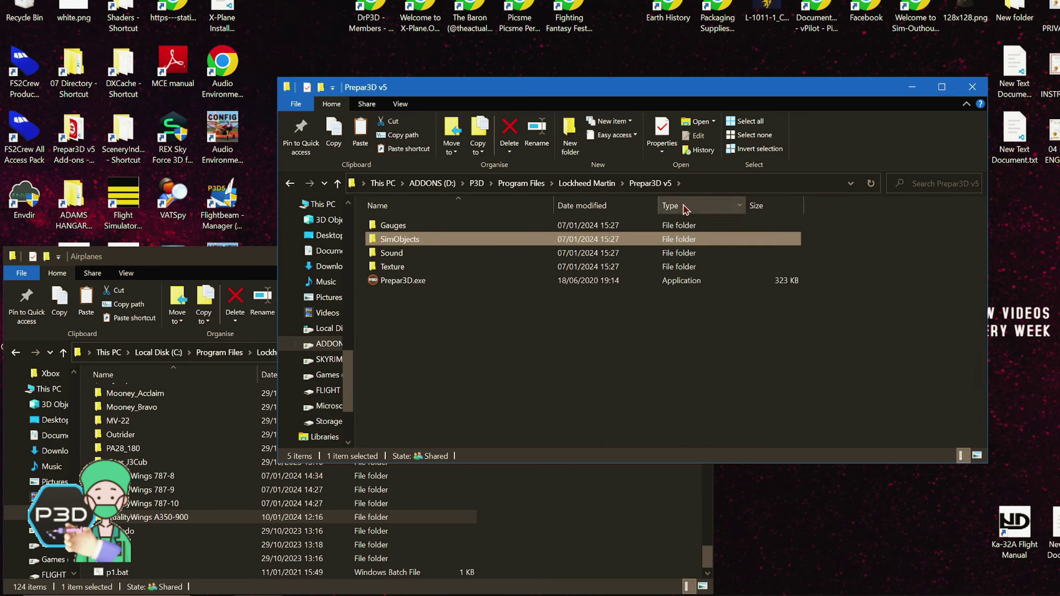
# Cut the Gauges, SimObjects, Sound and Texture folders and paste them into the C: Prepar3D v5 install
pyautogui.moveTo(830, 220); pyautogui.dragTo(418, 268)
pyautogui.rightClick(441, 234)
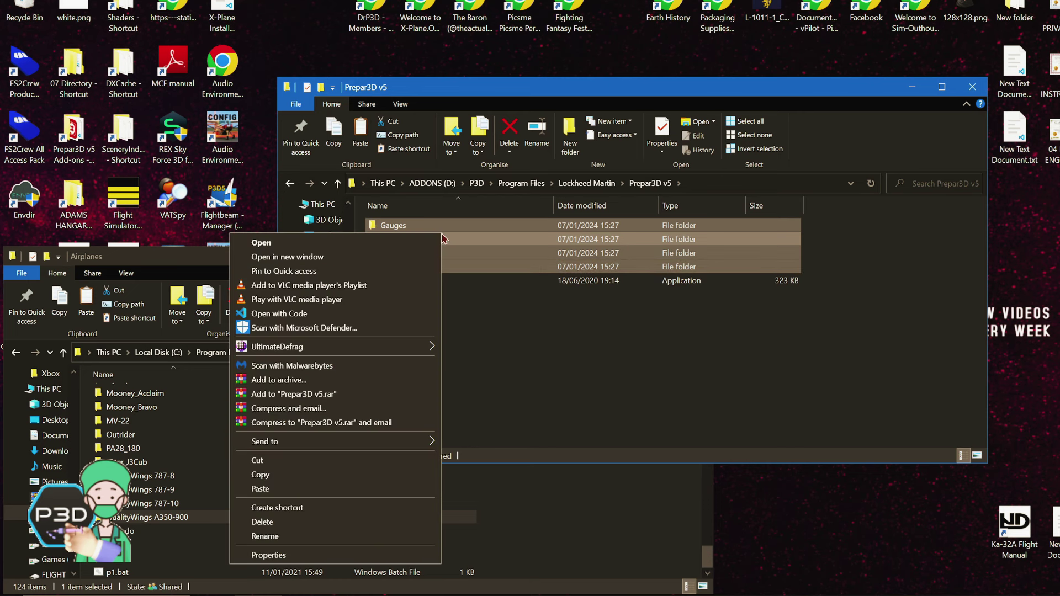
pyautogui.click(294, 461)
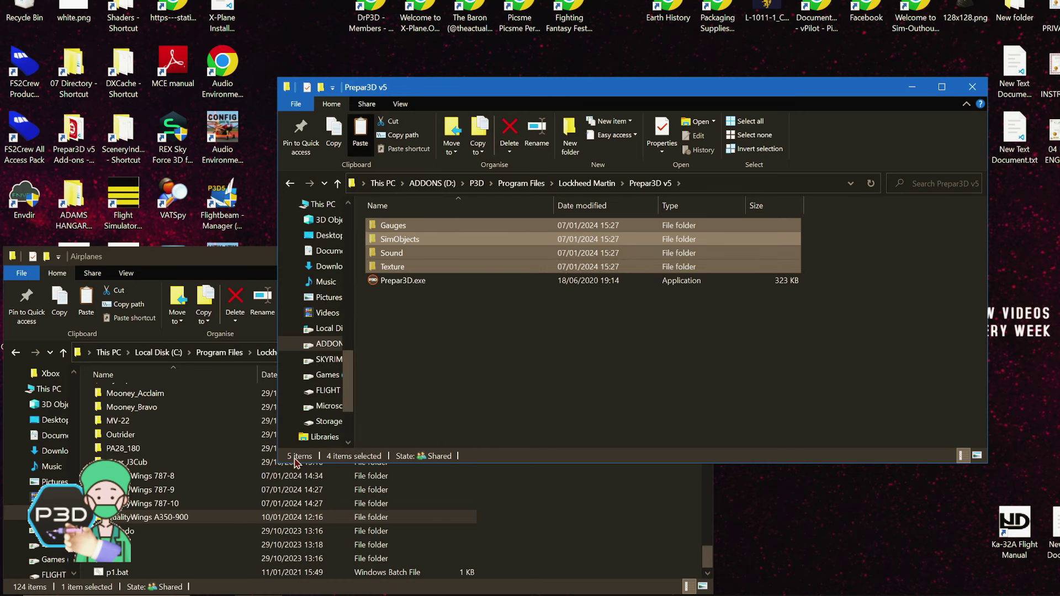
pyautogui.click(523, 535)
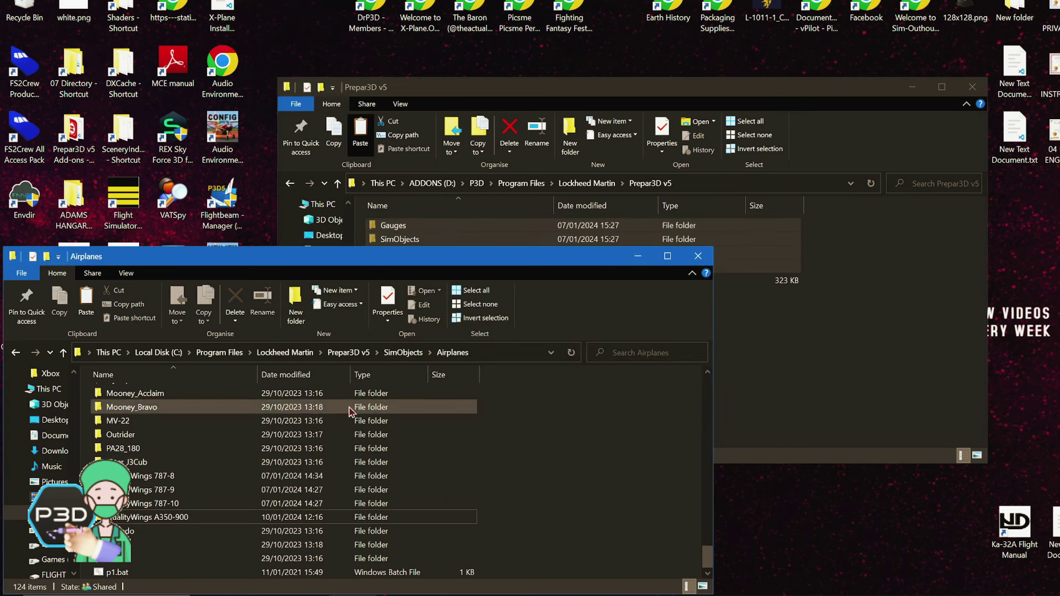
pyautogui.click(343, 354)
pyautogui.rightClick(607, 458)
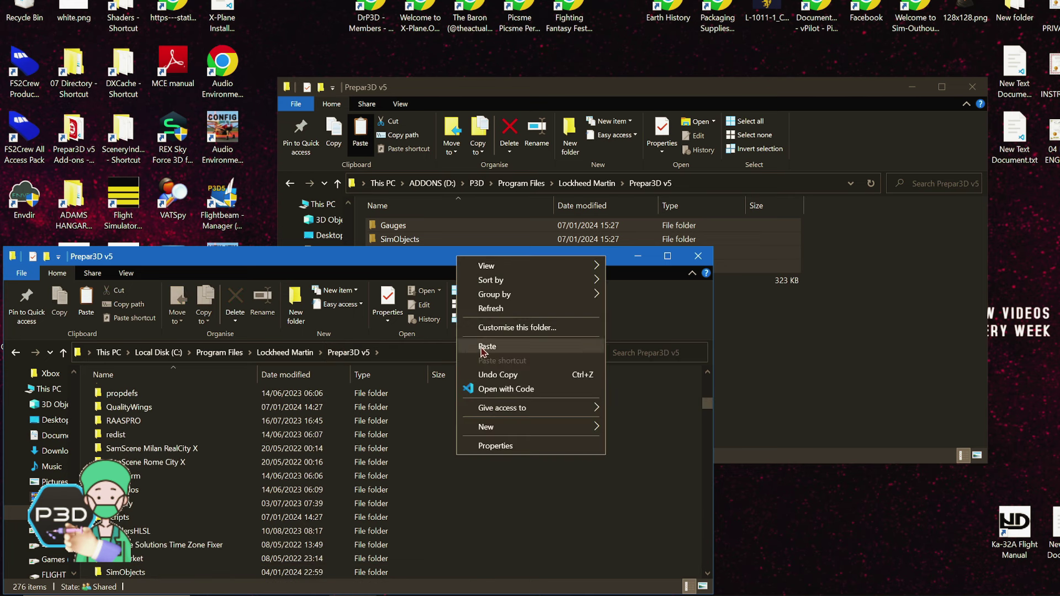
pyautogui.click(484, 351)
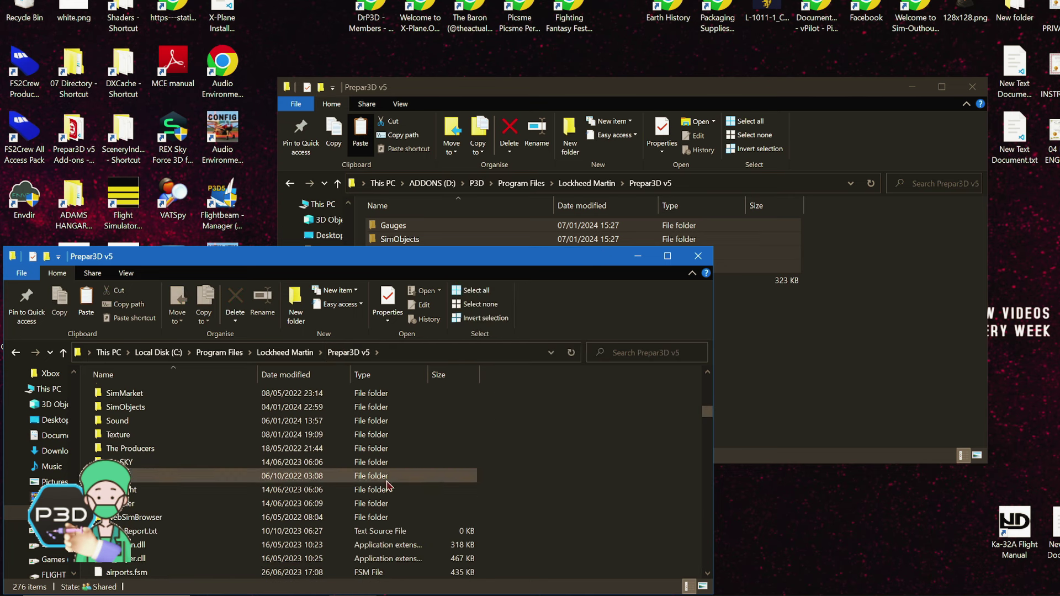
# Locate the QualityWings A350-900 folder under the install's SimObjects\Airplanes
pyautogui.doubleClick(263, 407)
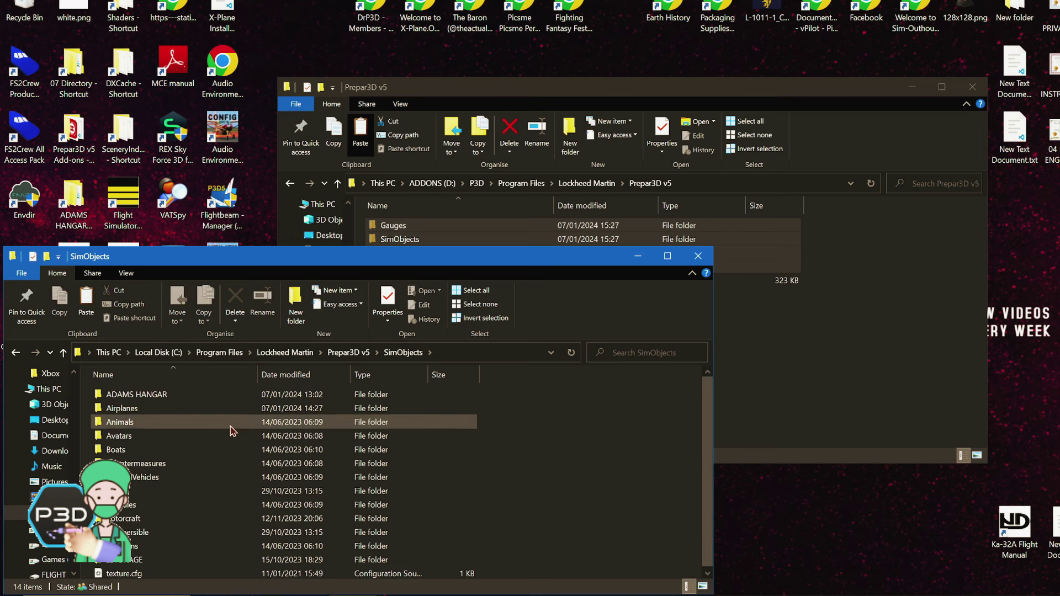
pyautogui.doubleClick(235, 408)
pyautogui.scroll(-10, 607, 480)
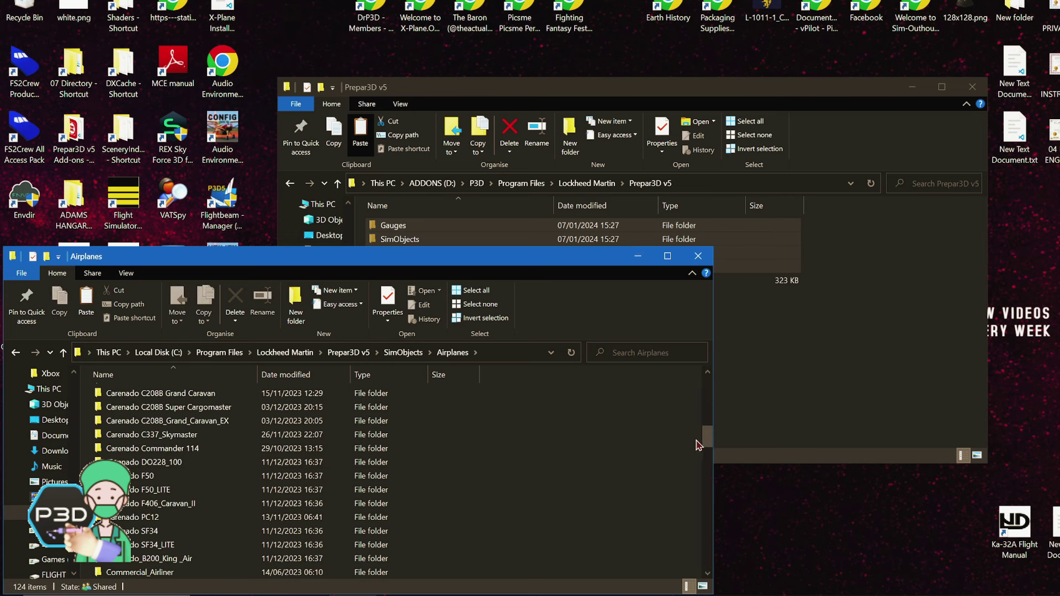
pyautogui.scroll(-15, 697, 446)
pyautogui.click(261, 517)
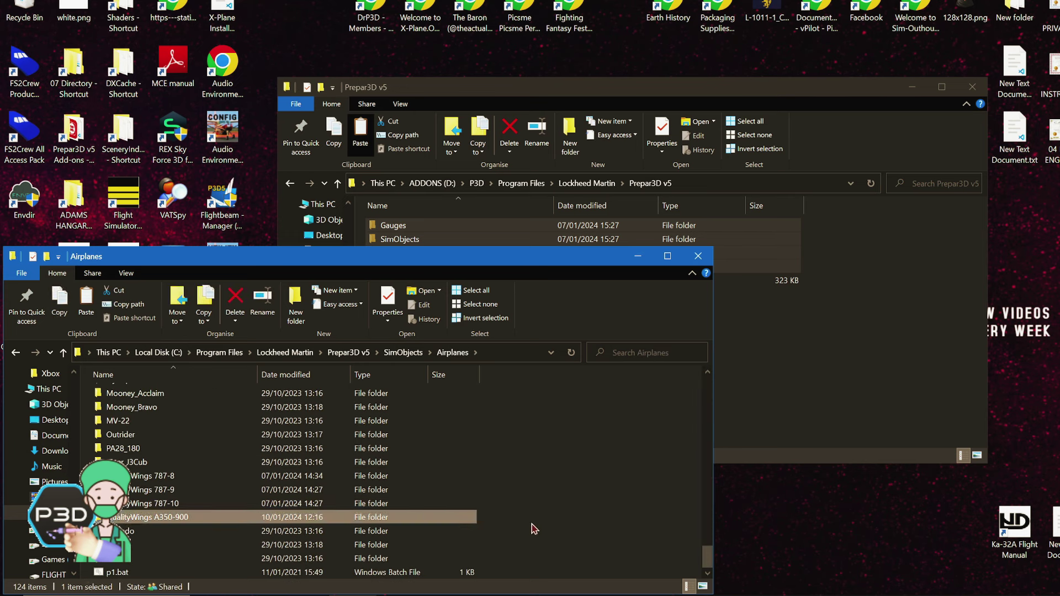
pyautogui.click(898, 338)
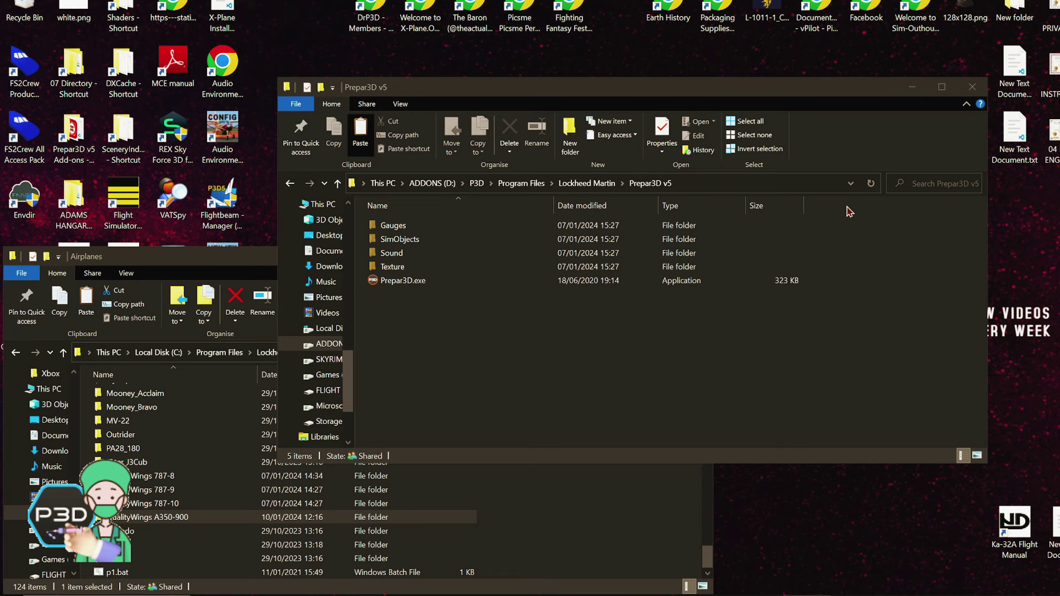
pyautogui.click(911, 309)
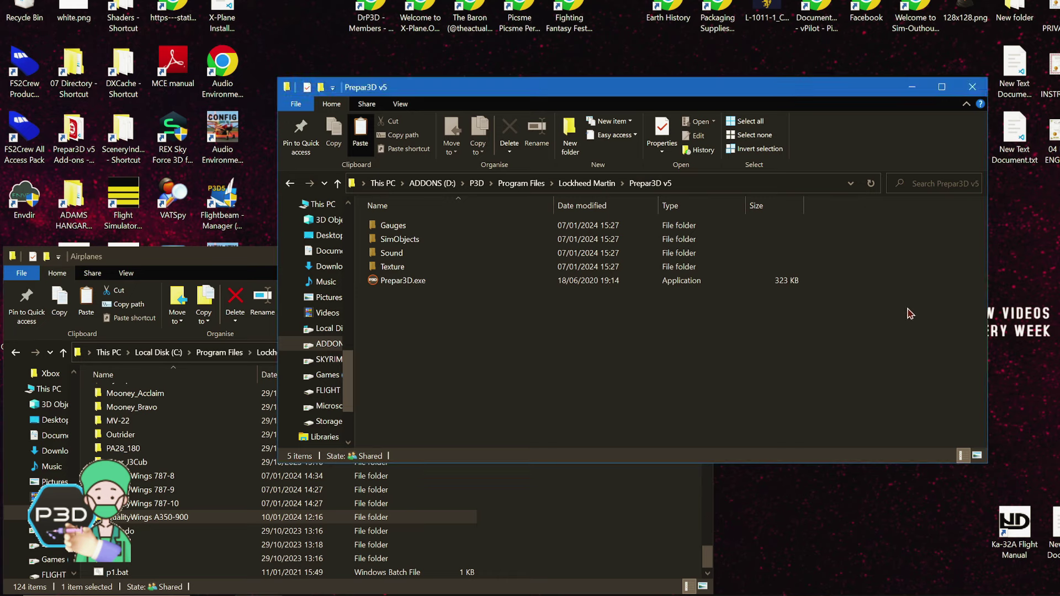